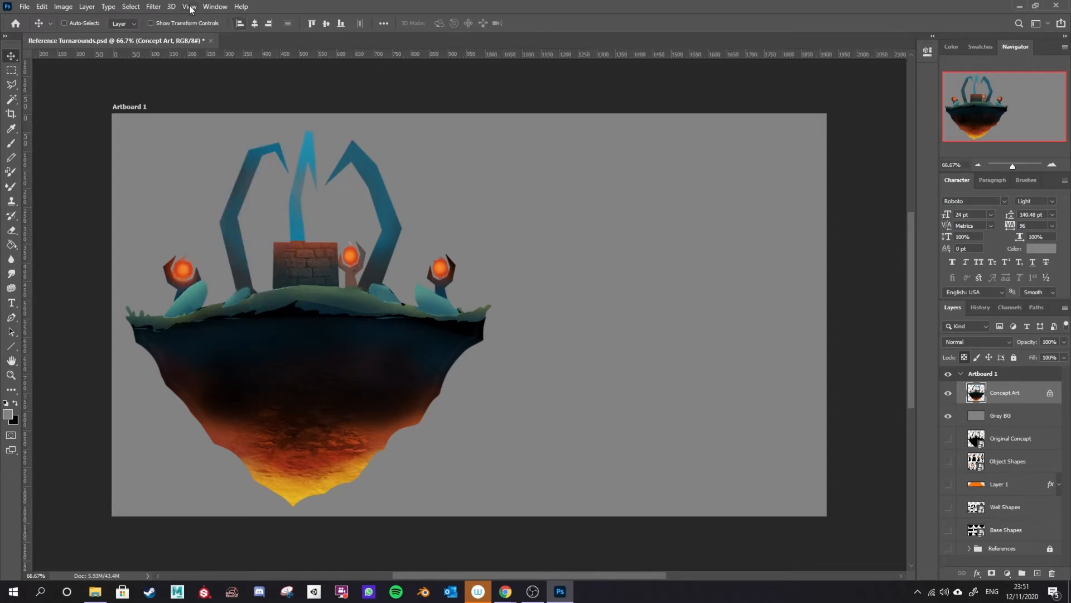
Step: Turn on the rulers around the document window
{"action": "left_click", "coordinate": [189, 6]}
{"action": "left_click", "coordinate": [249, 246]}
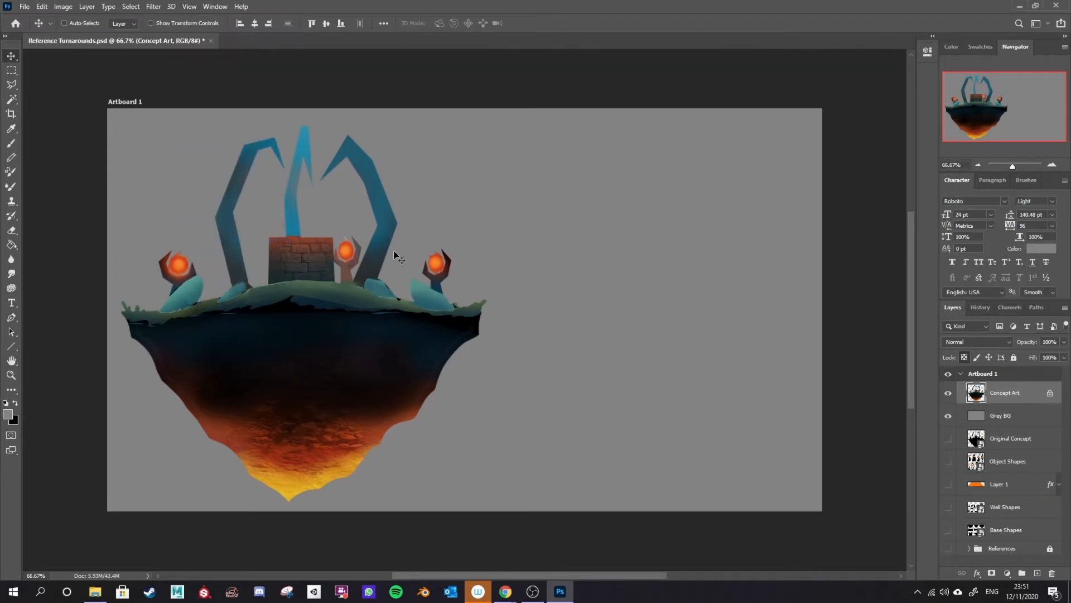
{"action": "key", "text": "ctrl+r"}
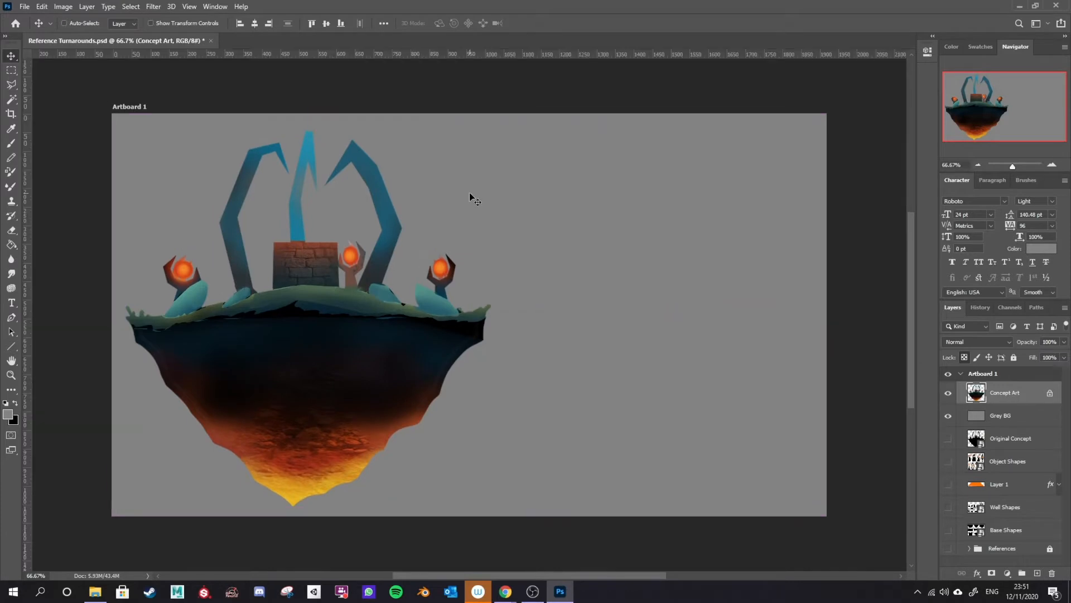
Step: Pull horizontal guides from the ruler to mark the top, feature heights and base of the floating island
{"action": "left_click_drag", "start_coordinate": [474, 56], "coordinate": [459, 131]}
{"action": "left_click_drag", "start_coordinate": [437, 55], "coordinate": [433, 241]}
{"action": "left_click_drag", "start_coordinate": [397, 53], "coordinate": [389, 289]}
{"action": "left_click_drag", "start_coordinate": [386, 53], "coordinate": [387, 317]}
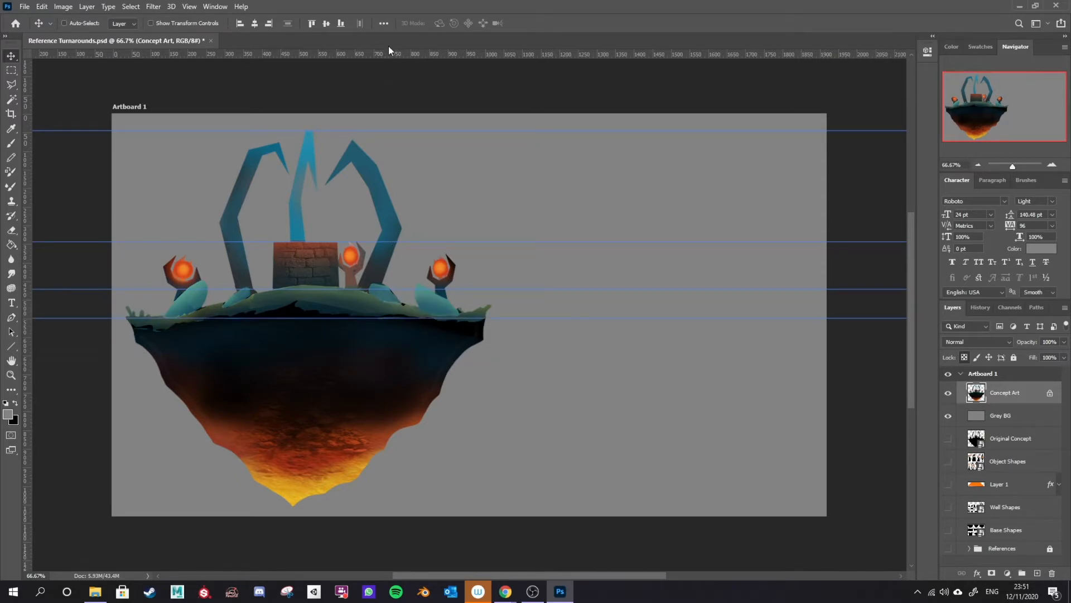
{"action": "left_click_drag", "start_coordinate": [378, 54], "coordinate": [358, 506]}
{"action": "left_click_drag", "start_coordinate": [347, 55], "coordinate": [316, 255]}
{"action": "left_click_drag", "start_coordinate": [351, 53], "coordinate": [330, 177]}
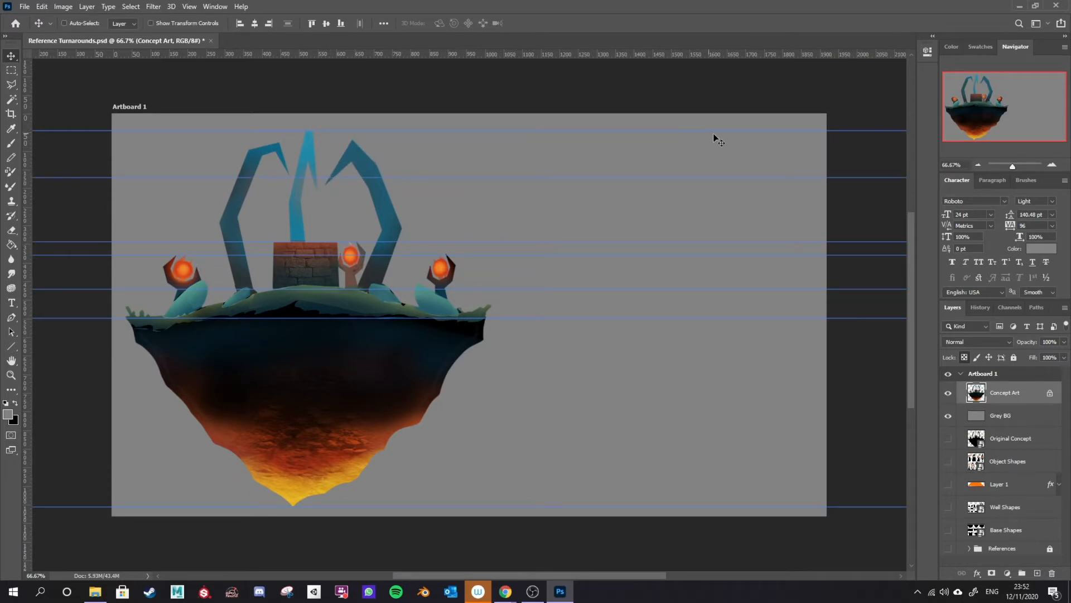
Step: Add a new layer and sketch the island's side view with the Brush tool beside the concept art
{"action": "key", "text": "b"}
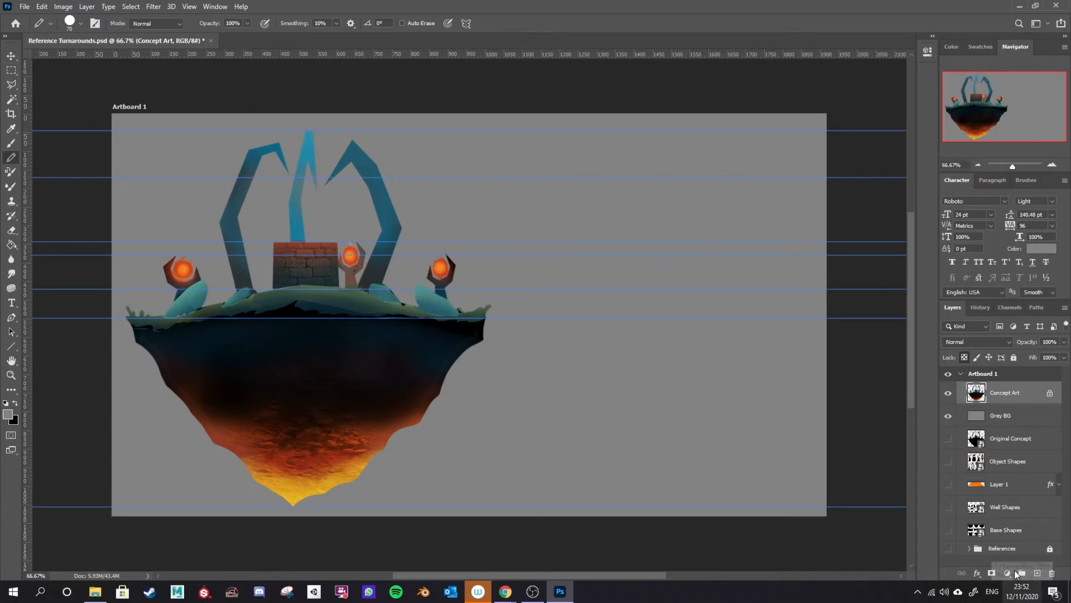
{"action": "left_click", "coordinate": [1038, 573]}
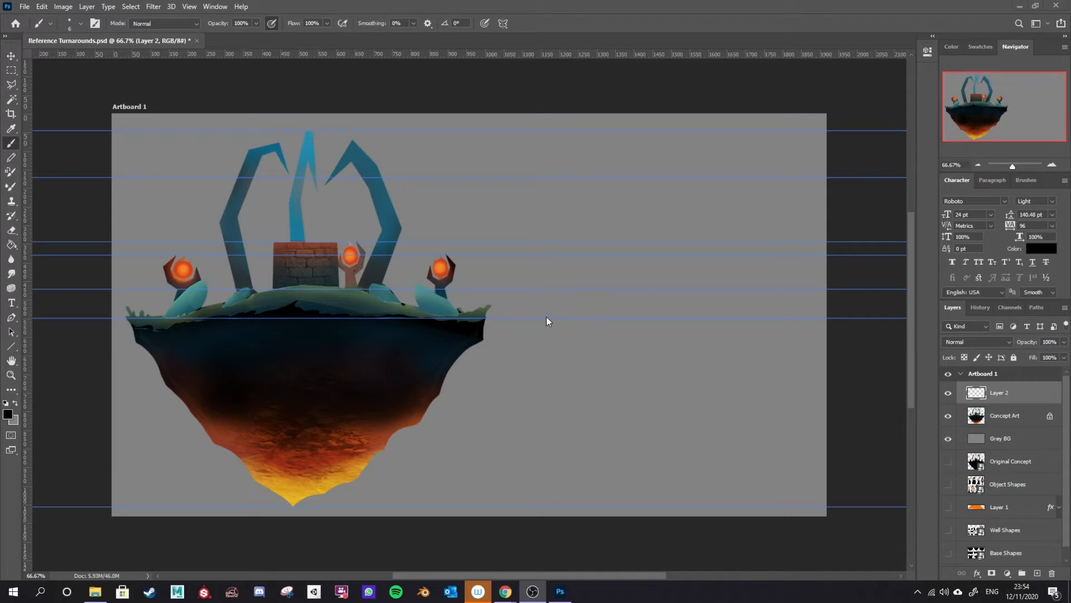
{"action": "left_click_drag", "start_coordinate": [498, 310], "coordinate": [819, 313]}
{"action": "left_click_drag", "start_coordinate": [503, 319], "coordinate": [672, 502]}
{"action": "left_click_drag", "start_coordinate": [807, 319], "coordinate": [674, 502]}
{"action": "left_click_drag", "start_coordinate": [505, 320], "coordinate": [805, 323]}
{"action": "left_click_drag", "start_coordinate": [626, 294], "coordinate": [708, 298]}
{"action": "left_click_drag", "start_coordinate": [589, 304], "coordinate": [602, 304]}
{"action": "mouse_move", "coordinate": [667, 209]}
{"action": "left_mouse_down"}
{"action": "mouse_move", "coordinate": [703, 209]}
{"action": "mouse_move", "coordinate": [746, 310]}
{"action": "left_mouse_up"}
{"action": "mouse_move", "coordinate": [546, 310]}
{"action": "left_mouse_down"}
{"action": "mouse_move", "coordinate": [535, 260]}
{"action": "mouse_move", "coordinate": [556, 257]}
{"action": "mouse_move", "coordinate": [552, 275]}
{"action": "left_mouse_up"}
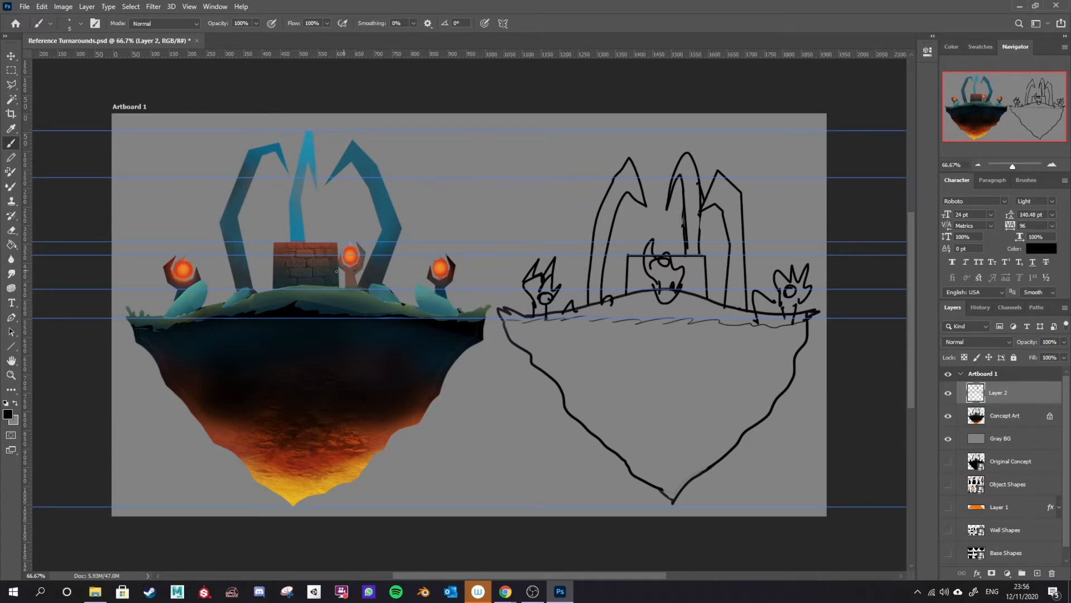
Step: Draw short marker strokes on the front and side views aligning features to the guides
{"action": "left_click_drag", "start_coordinate": [537, 258], "coordinate": [576, 260]}
{"action": "left_click_drag", "start_coordinate": [168, 259], "coordinate": [202, 254]}
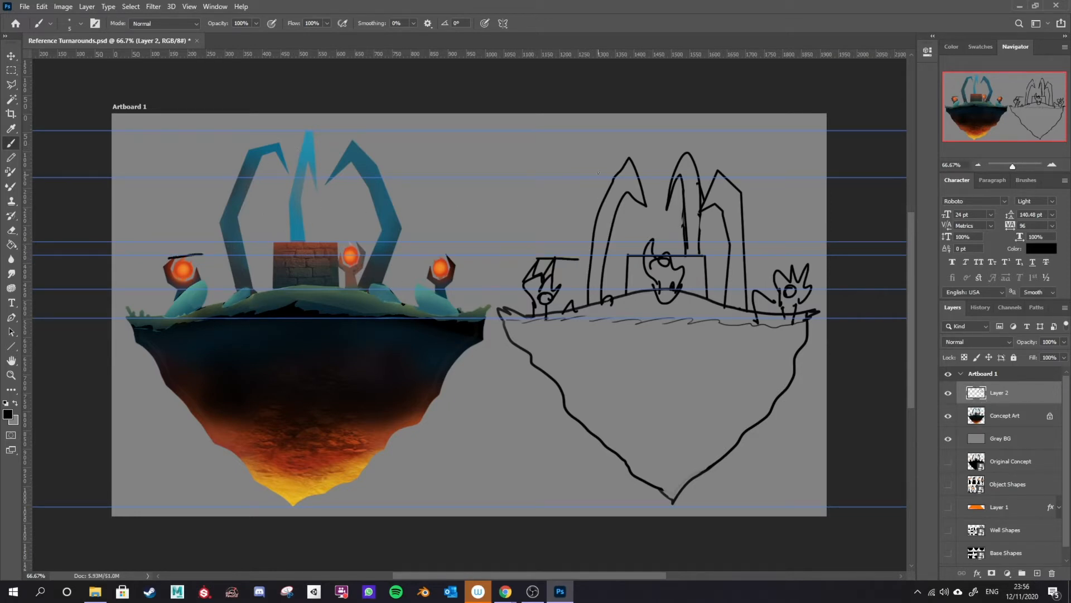
{"action": "left_click_drag", "start_coordinate": [597, 179], "coordinate": [751, 177]}
{"action": "left_click_drag", "start_coordinate": [267, 242], "coordinate": [339, 243]}
{"action": "left_click_drag", "start_coordinate": [636, 249], "coordinate": [622, 257]}
{"action": "left_click_drag", "start_coordinate": [697, 248], "coordinate": [708, 259]}
Step: Draw vertical lines along the left and right edges of the front-view island, redoing the left one
{"action": "left_click_drag", "start_coordinate": [486, 320], "coordinate": [486, 99]}
{"action": "left_click_drag", "start_coordinate": [129, 318], "coordinate": [130, 101]}
{"action": "key", "text": "ctrl+z"}
{"action": "left_click_drag", "start_coordinate": [125, 320], "coordinate": [125, 102]}
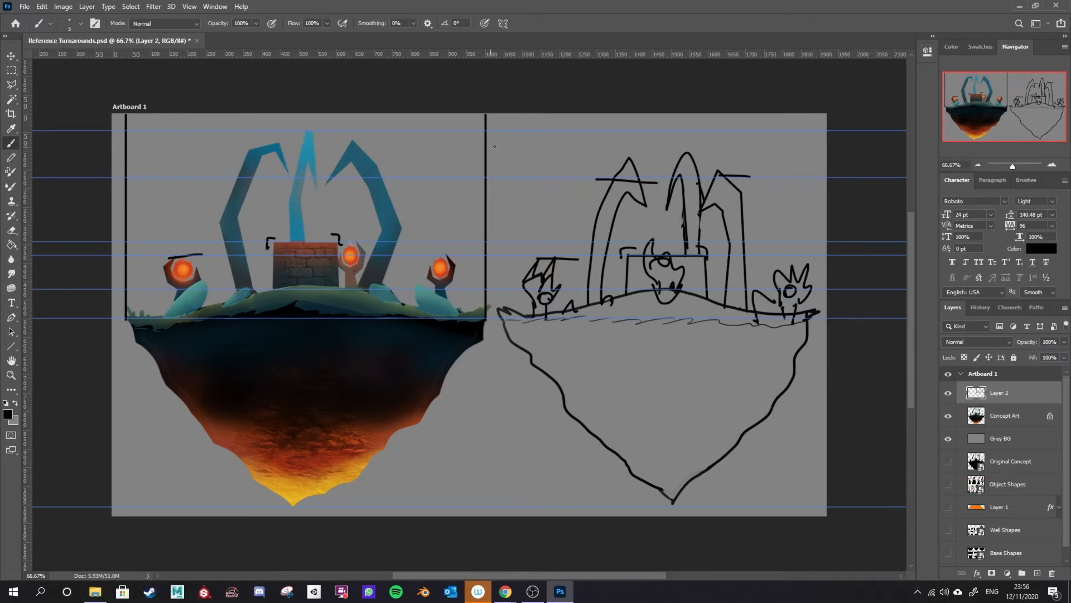
Step: Sketch a circular top view of the island with its features above the side view
{"action": "mouse_move", "coordinate": [564, 144]}
{"action": "left_mouse_down"}
{"action": "mouse_move", "coordinate": [515, 153]}
{"action": "mouse_move", "coordinate": [538, 198]}
{"action": "mouse_move", "coordinate": [579, 161]}
{"action": "mouse_move", "coordinate": [559, 139]}
{"action": "left_mouse_up"}
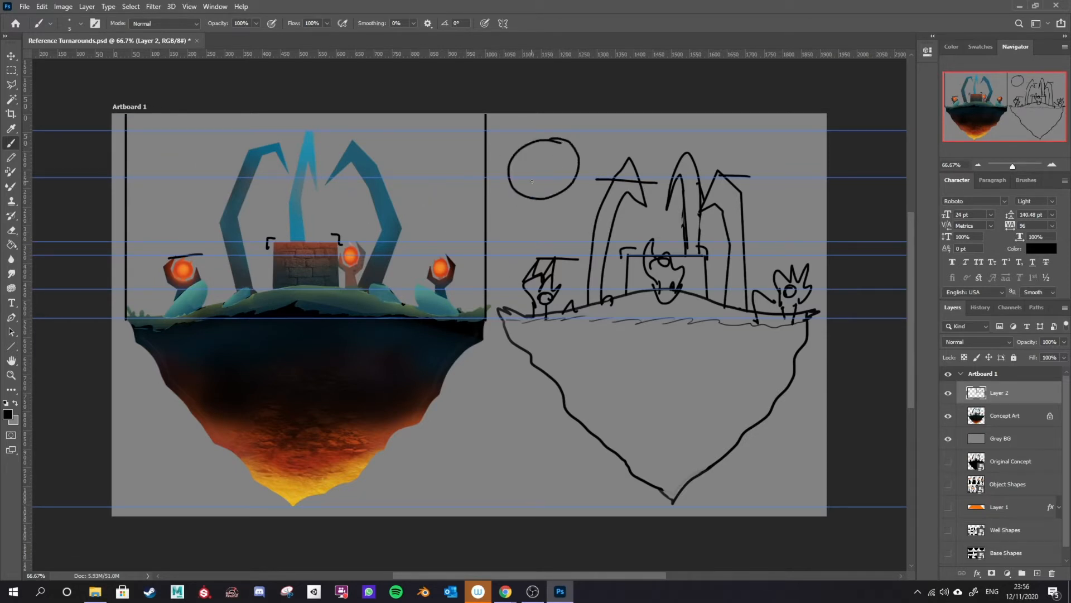
{"action": "mouse_move", "coordinate": [542, 160]}
{"action": "left_mouse_down"}
{"action": "mouse_move", "coordinate": [547, 172]}
{"action": "mouse_move", "coordinate": [549, 160]}
{"action": "mouse_move", "coordinate": [541, 166]}
{"action": "left_mouse_up"}
{"action": "key", "text": "ctrl+z"}
{"action": "left_click_drag", "start_coordinate": [566, 182], "coordinate": [564, 180]}
{"action": "mouse_move", "coordinate": [368, 285]}
{"action": "left_mouse_down"}
{"action": "mouse_move", "coordinate": [361, 163]}
{"action": "mouse_move", "coordinate": [340, 180]}
{"action": "left_mouse_up"}
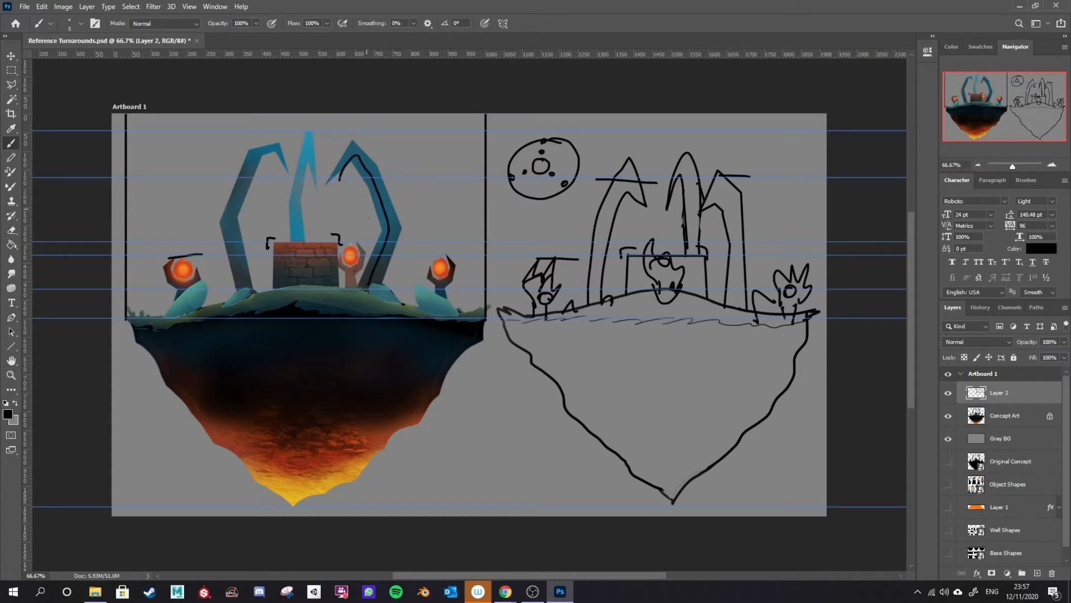
{"action": "key", "text": "ctrl+z"}
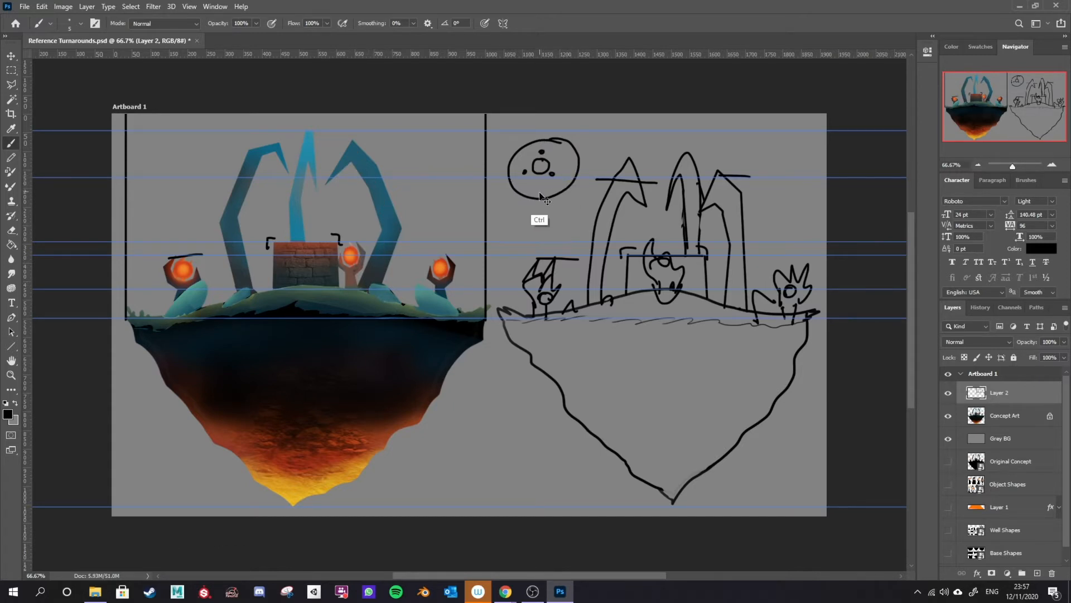
{"action": "left_click_drag", "start_coordinate": [577, 153], "coordinate": [544, 188]}
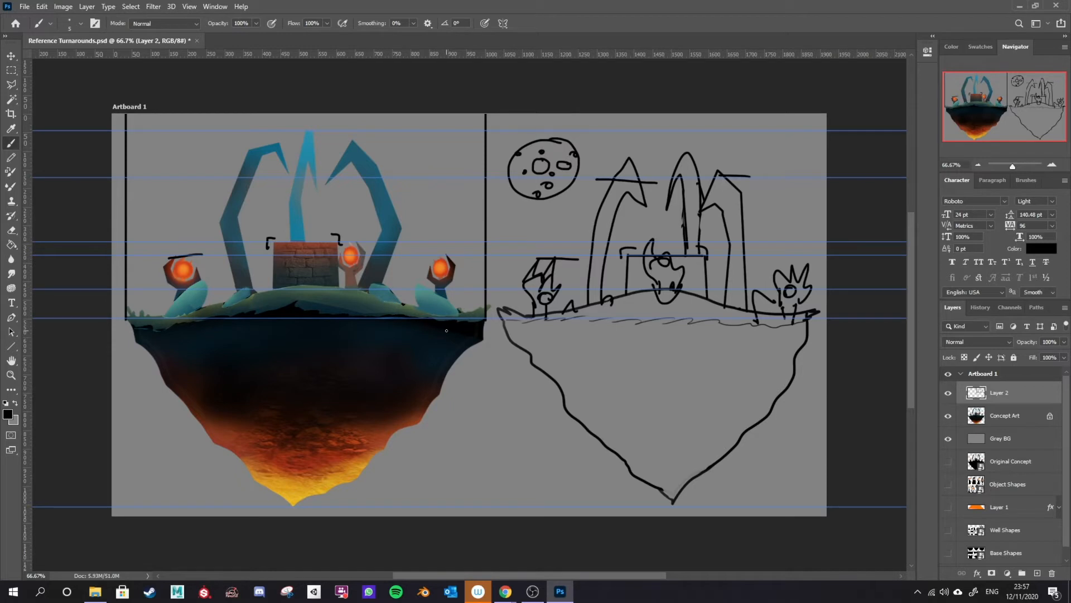
Step: Label the three sketches FRONT, SIDE and TOP
{"action": "mouse_move", "coordinate": [260, 124]}
{"action": "left_mouse_down"}
{"action": "mouse_move", "coordinate": [290, 134]}
{"action": "mouse_move", "coordinate": [321, 125]}
{"action": "mouse_move", "coordinate": [321, 149]}
{"action": "left_mouse_up"}
{"action": "left_click_drag", "start_coordinate": [648, 128], "coordinate": [635, 145]}
{"action": "left_click_drag", "start_coordinate": [655, 131], "coordinate": [656, 146]}
{"action": "mouse_move", "coordinate": [665, 133]}
{"action": "left_mouse_down"}
{"action": "mouse_move", "coordinate": [665, 146]}
{"action": "mouse_move", "coordinate": [678, 146]}
{"action": "left_mouse_up"}
{"action": "mouse_move", "coordinate": [696, 134]}
{"action": "left_mouse_down"}
{"action": "mouse_move", "coordinate": [683, 133]}
{"action": "mouse_move", "coordinate": [697, 138]}
{"action": "left_mouse_up"}
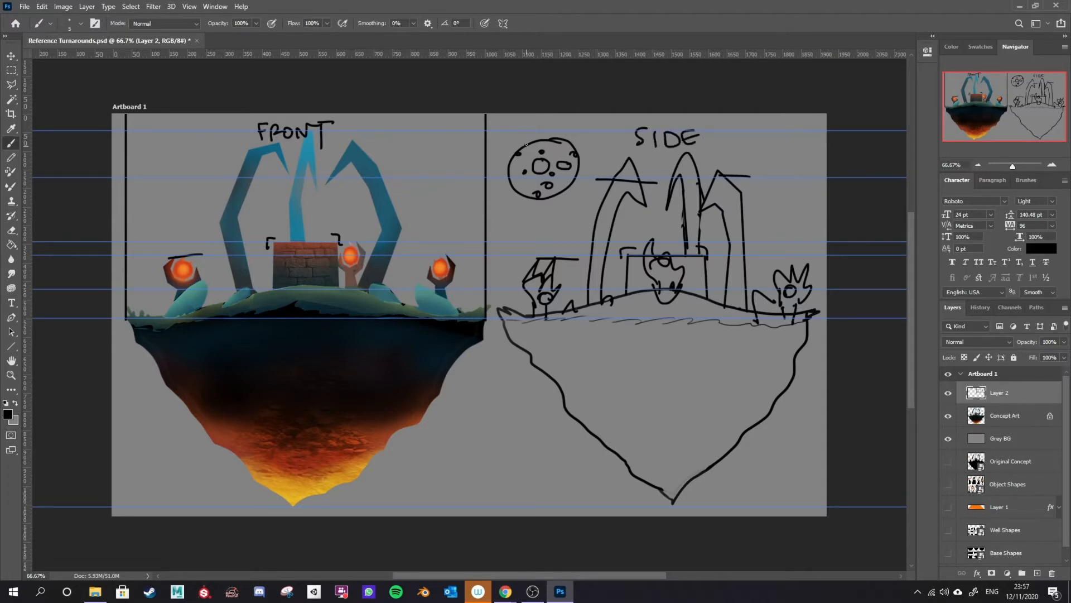
{"action": "mouse_move", "coordinate": [528, 129]}
{"action": "left_mouse_down"}
{"action": "mouse_move", "coordinate": [501, 130]}
{"action": "mouse_move", "coordinate": [503, 195]}
{"action": "mouse_move", "coordinate": [543, 213]}
{"action": "mouse_move", "coordinate": [595, 198]}
{"action": "mouse_move", "coordinate": [592, 137]}
{"action": "mouse_move", "coordinate": [529, 120]}
{"action": "left_mouse_up"}
{"action": "mouse_move", "coordinate": [521, 122]}
{"action": "left_mouse_down"}
{"action": "mouse_move", "coordinate": [522, 133]}
{"action": "mouse_move", "coordinate": [536, 124]}
{"action": "left_mouse_up"}
{"action": "left_click_drag", "start_coordinate": [548, 133], "coordinate": [550, 127]}
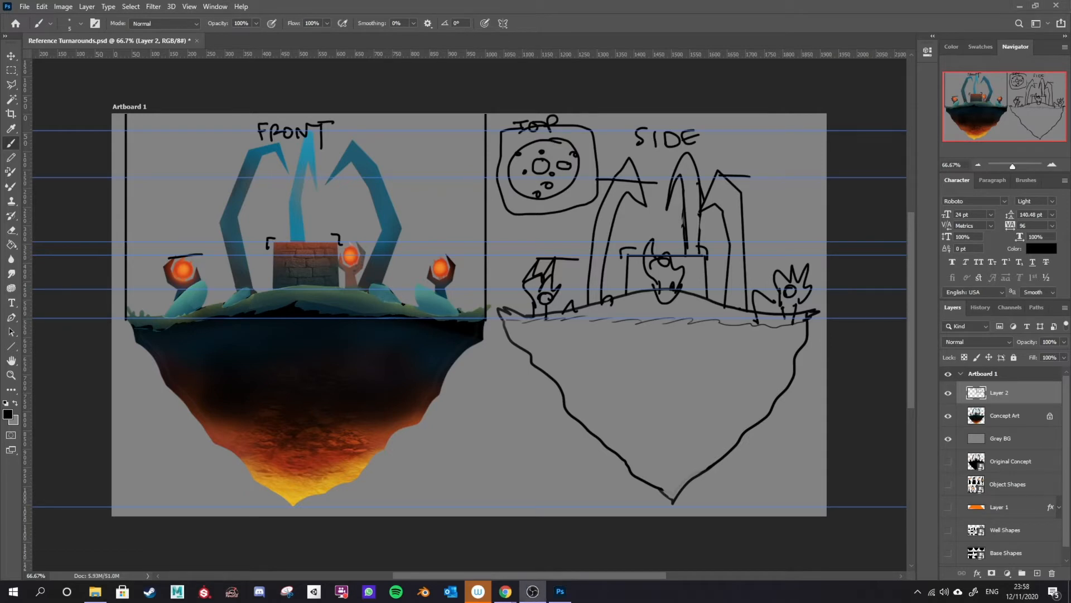
Step: Delete the sketch layer
{"action": "left_click", "coordinate": [1053, 573]}
{"action": "left_click", "coordinate": [484, 220]}
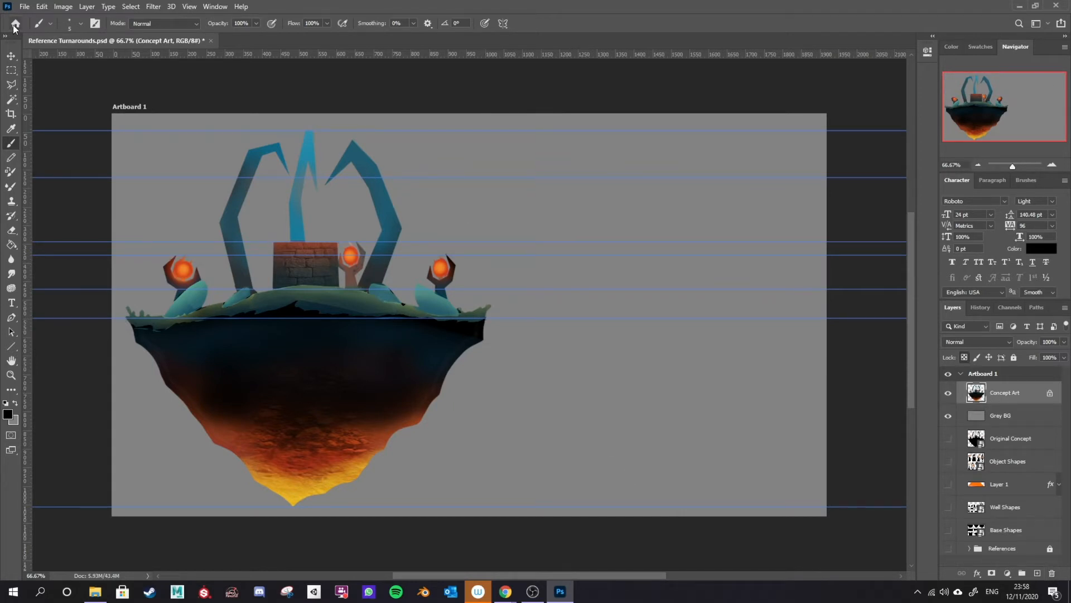
Step: Clear all guides from the document with the Move tool active
{"action": "left_click", "coordinate": [11, 56]}
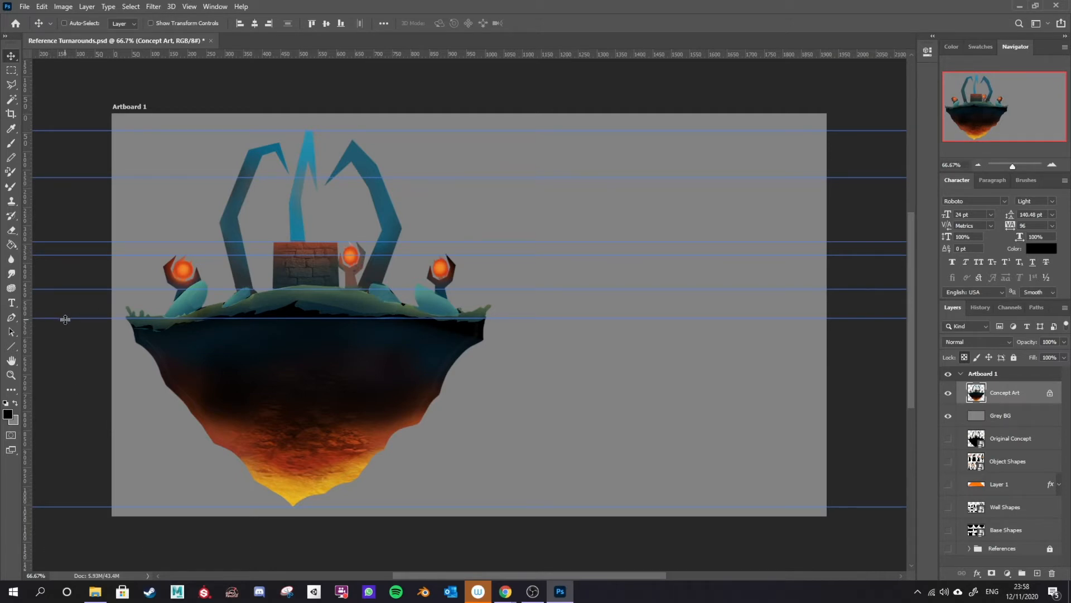
{"action": "left_click", "coordinate": [188, 7]}
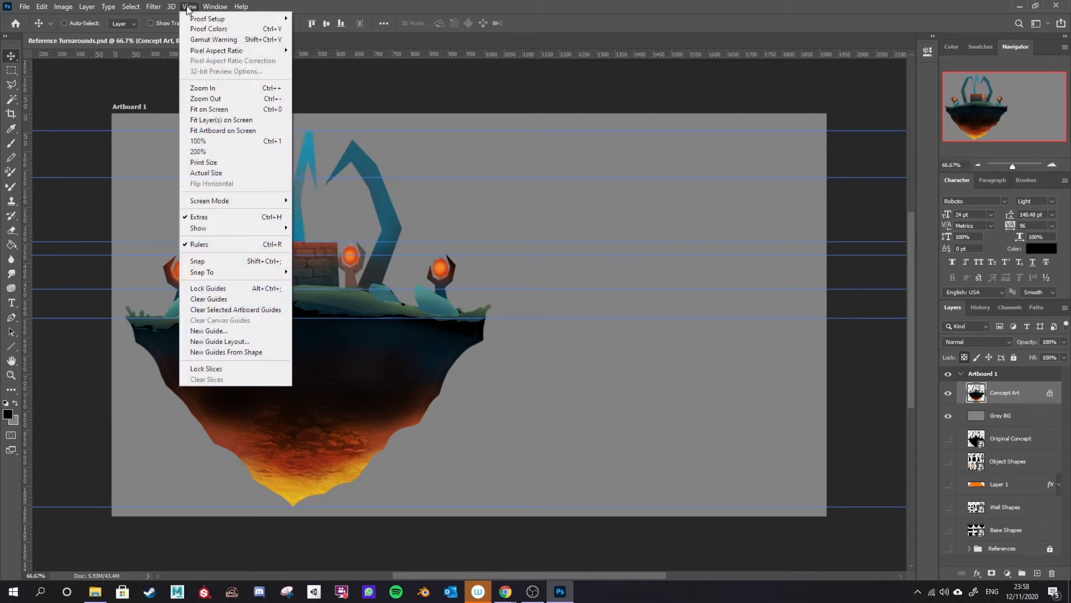
{"action": "mouse_move", "coordinate": [225, 231]}
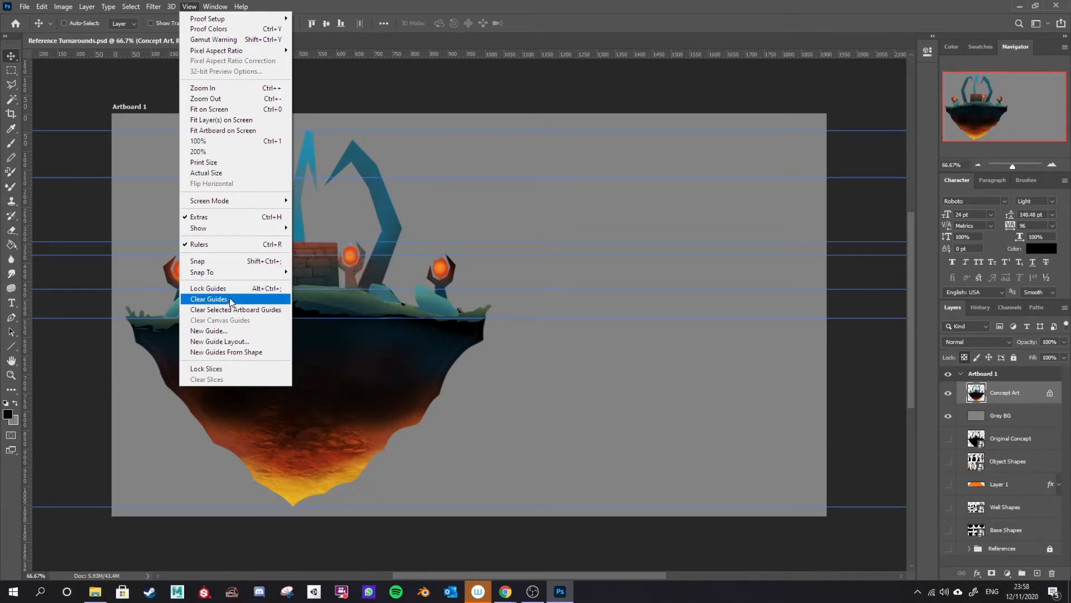
{"action": "left_click", "coordinate": [208, 300]}
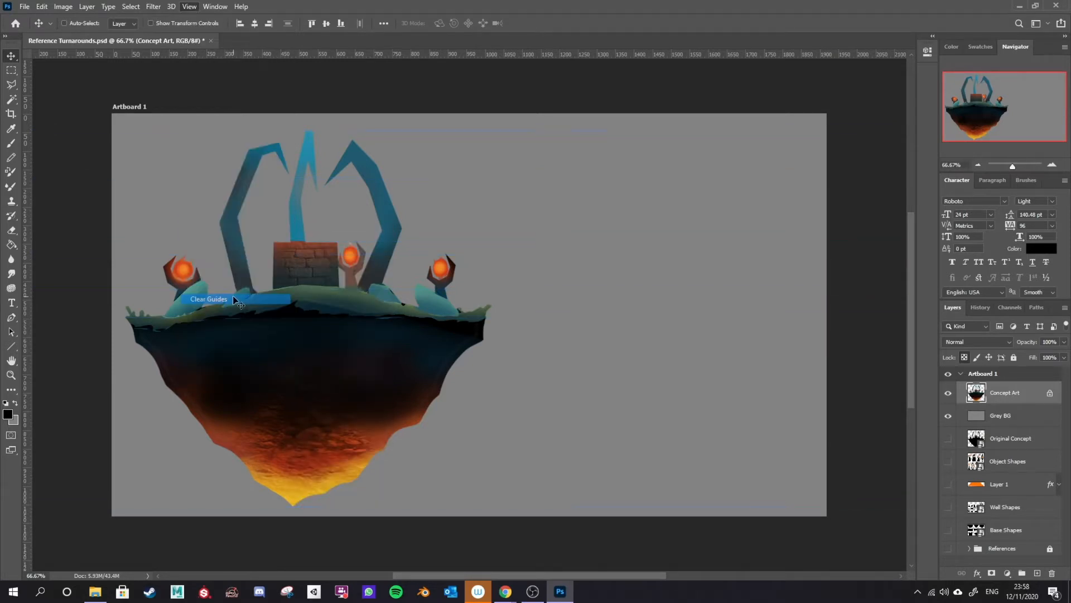
Step: Remove the remaining guides by dragging them off the canvas
{"action": "left_click_drag", "start_coordinate": [208, 56], "coordinate": [234, 506]}
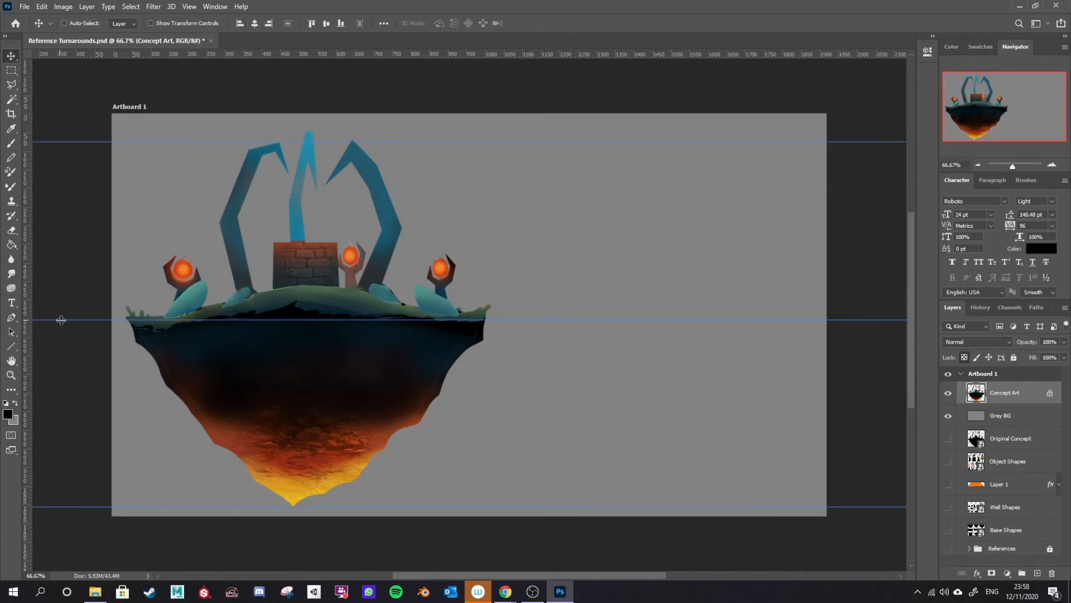
{"action": "left_click_drag", "start_coordinate": [67, 320], "coordinate": [71, 7]}
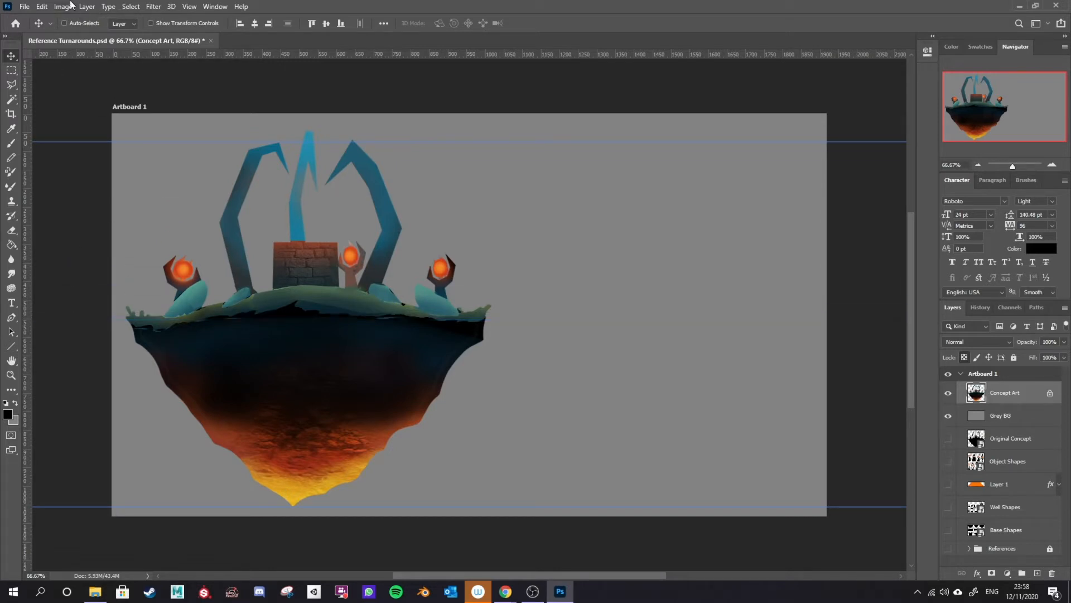
{"action": "left_click_drag", "start_coordinate": [47, 506], "coordinate": [45, 594]}
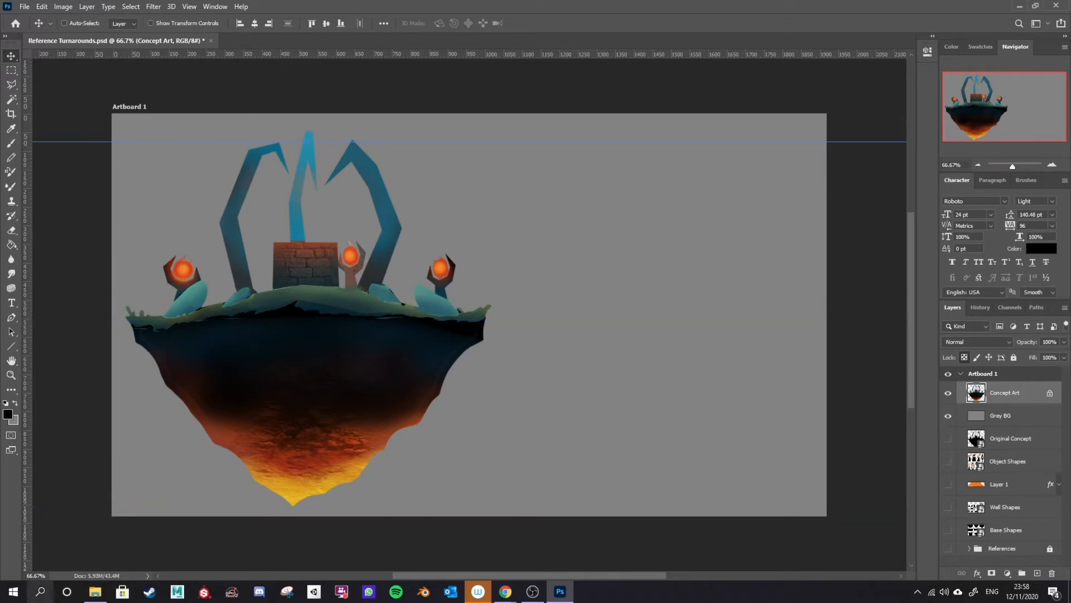
{"action": "left_click_drag", "start_coordinate": [95, 142], "coordinate": [94, 7]}
{"action": "left_click_drag", "start_coordinate": [24, 158], "coordinate": [1043, 158]}
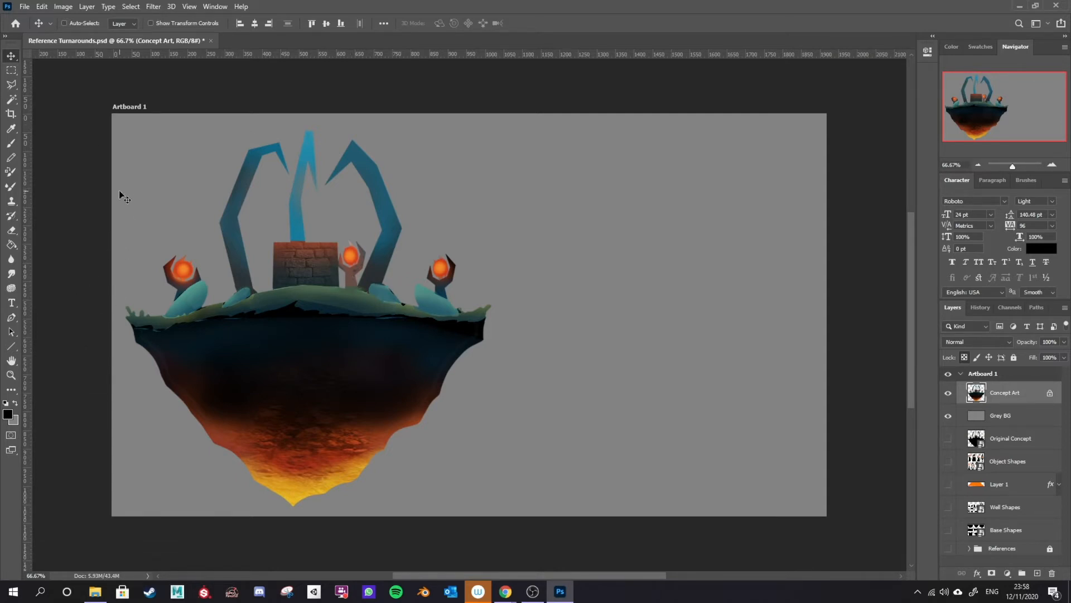
{"action": "left_click", "coordinate": [192, 6]}
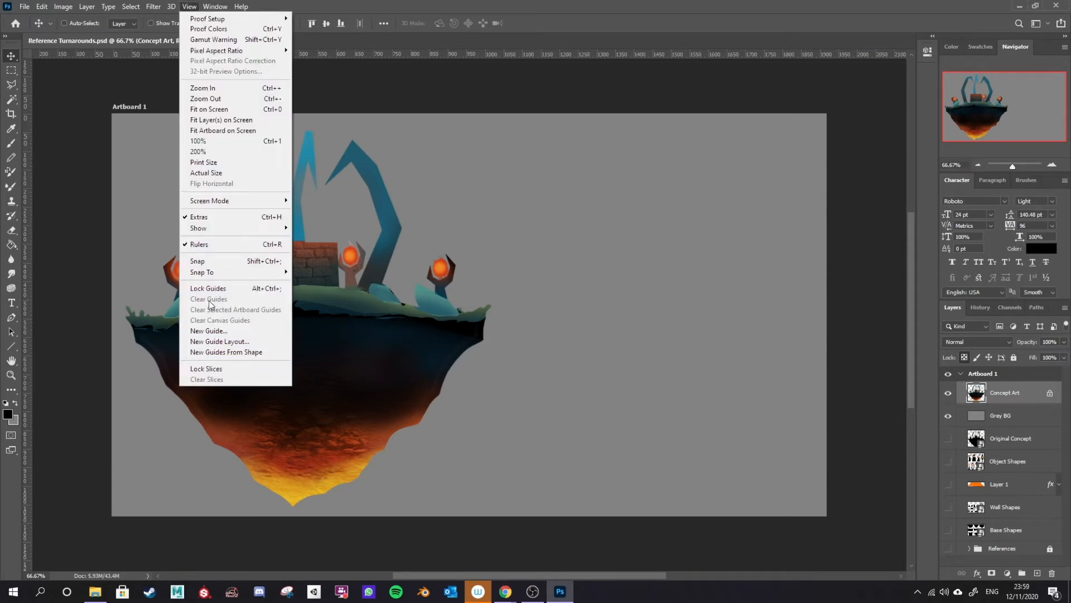
{"action": "left_click", "coordinate": [419, 11]}
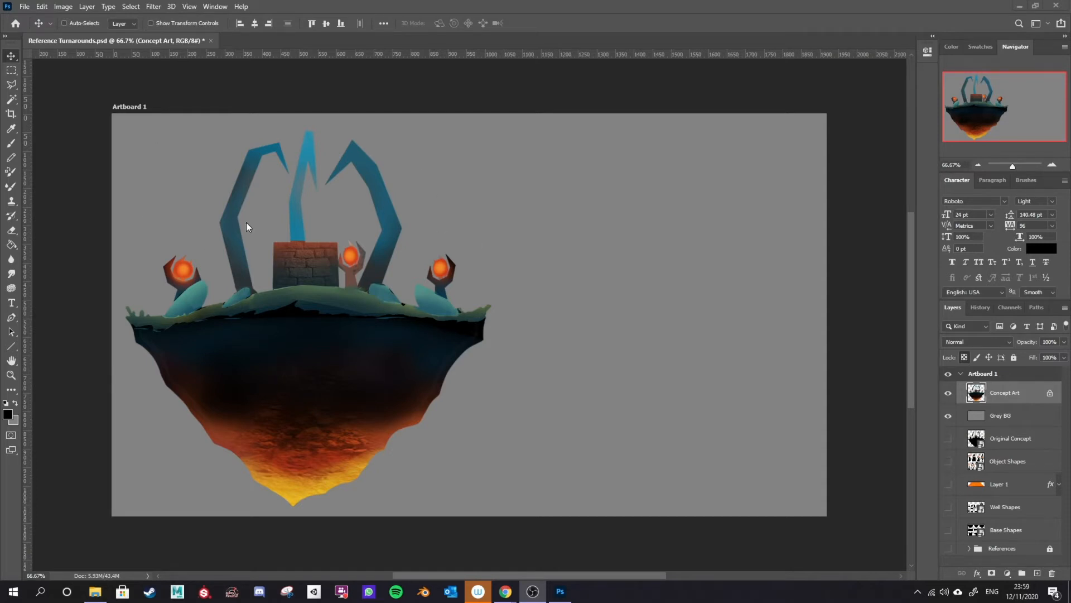
Step: Set the image height to 2160 pixels in Image Size, then undo the resize
{"action": "left_click", "coordinate": [64, 7]}
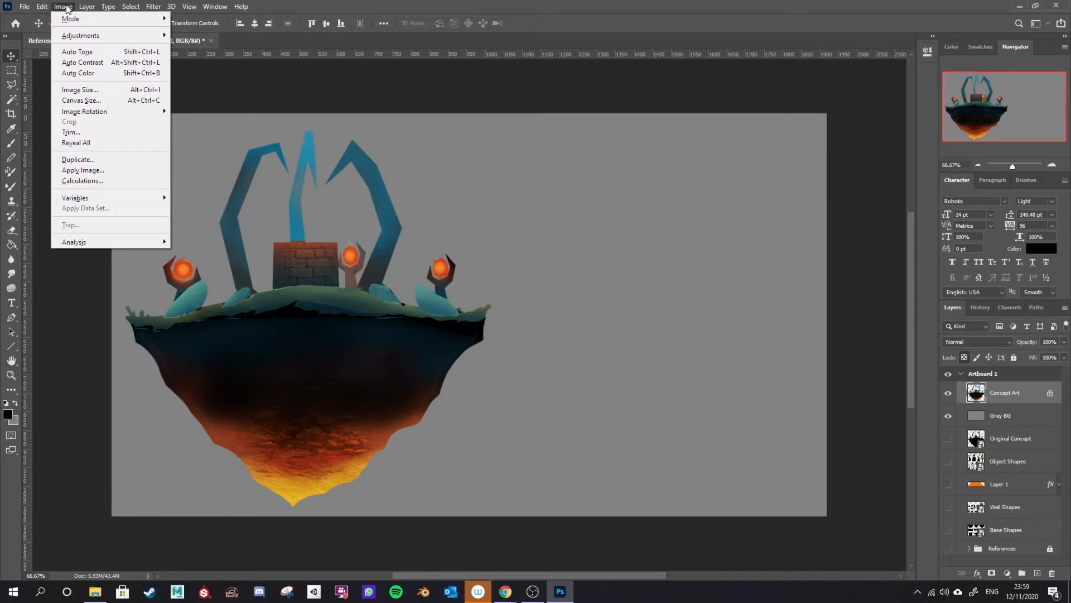
{"action": "left_click", "coordinate": [101, 90]}
{"action": "left_click", "coordinate": [653, 359]}
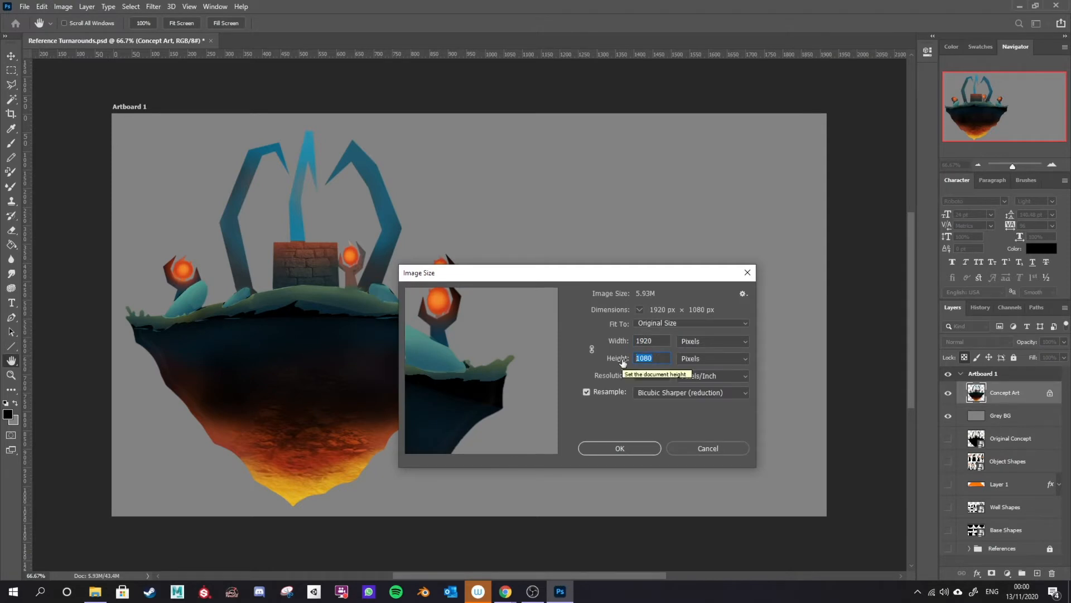
{"action": "type", "text": "2160"}
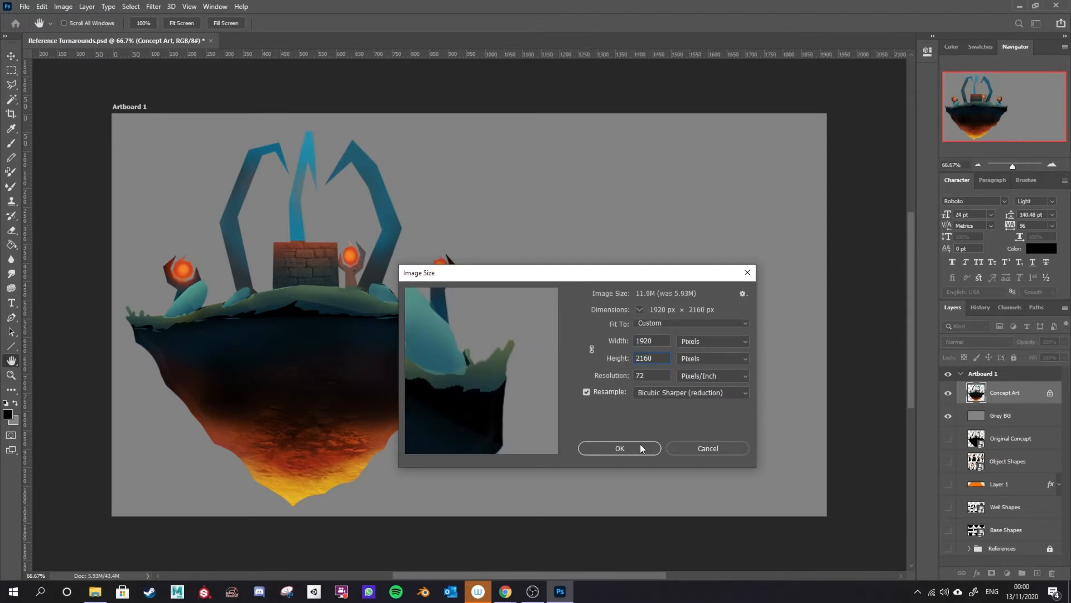
{"action": "left_click", "coordinate": [640, 448]}
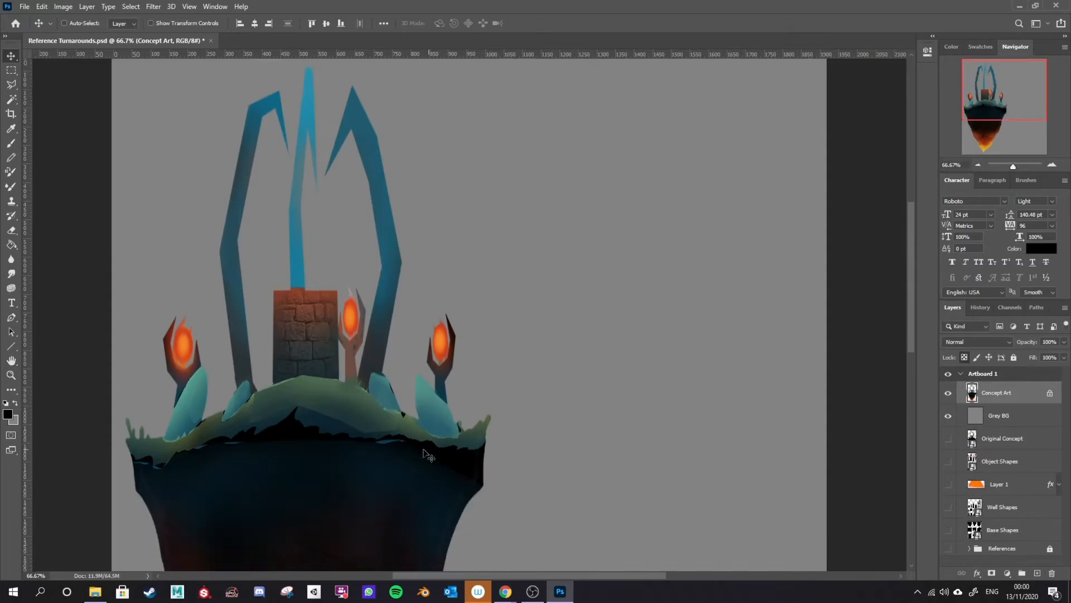
{"action": "key", "text": "ctrl+z"}
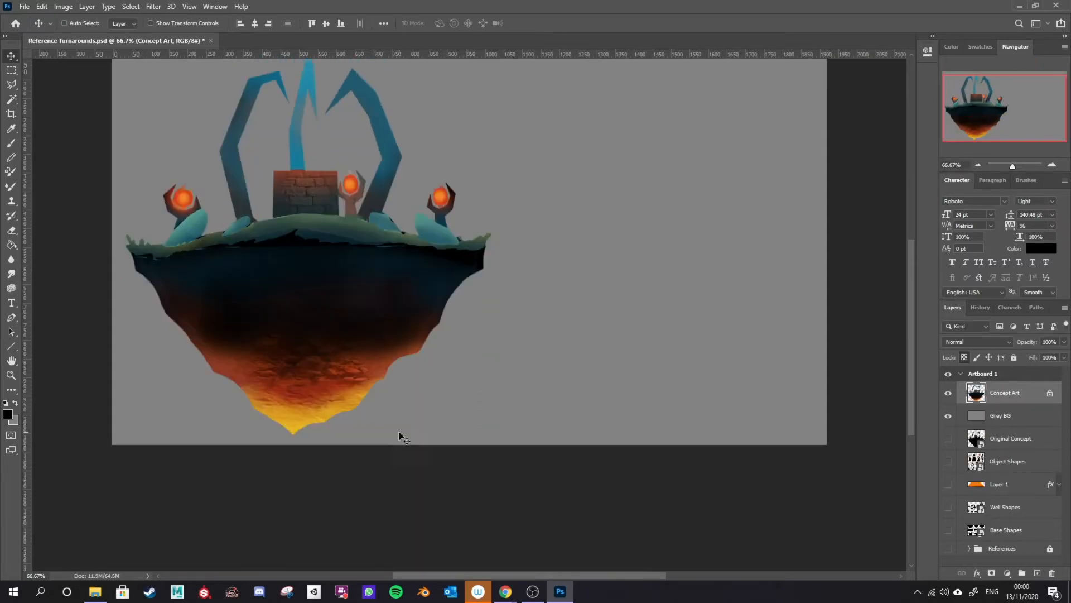
{"action": "scroll", "coordinate": [195, 223], "scroll_direction": "up", "scroll_amount": 4}
{"action": "scroll", "coordinate": [208, 257], "scroll_direction": "down", "scroll_amount": 1}
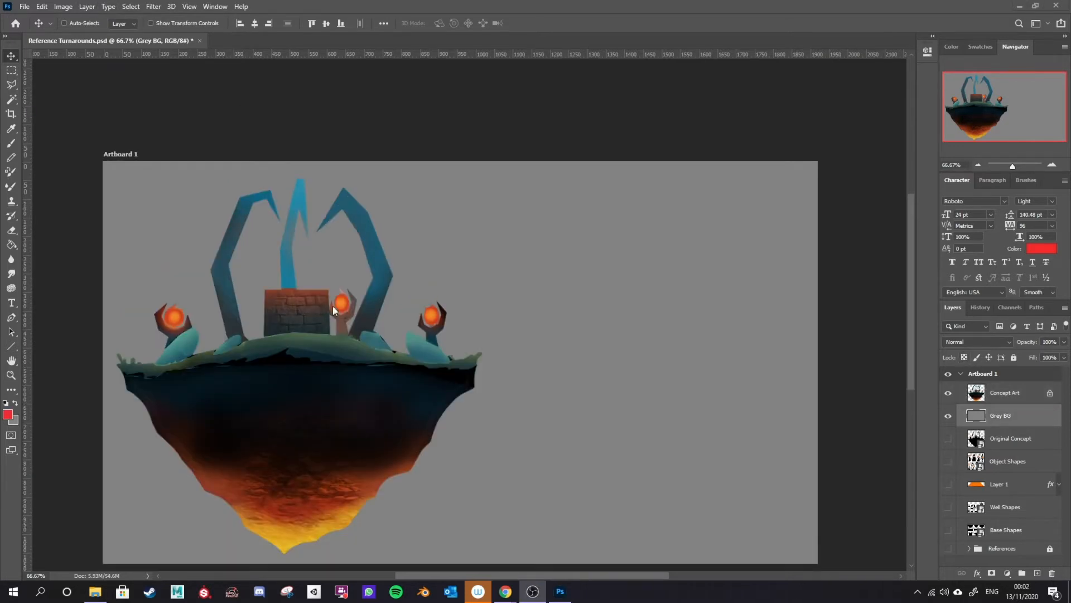
{"action": "scroll", "coordinate": [340, 306], "scroll_direction": "down", "scroll_amount": 3}
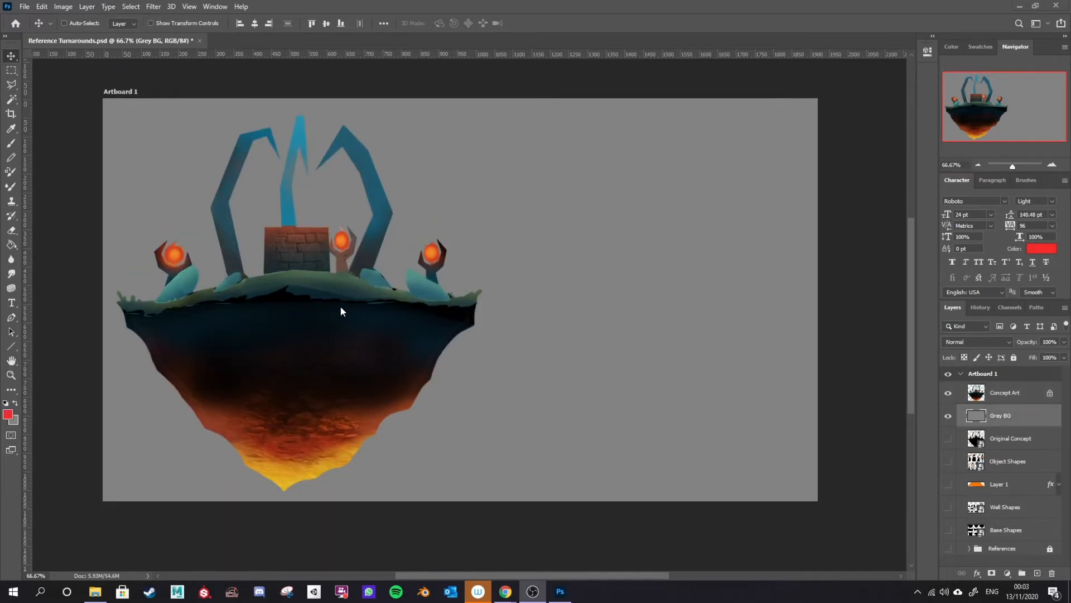
{"action": "scroll", "coordinate": [315, 286], "scroll_direction": "up", "scroll_amount": 1}
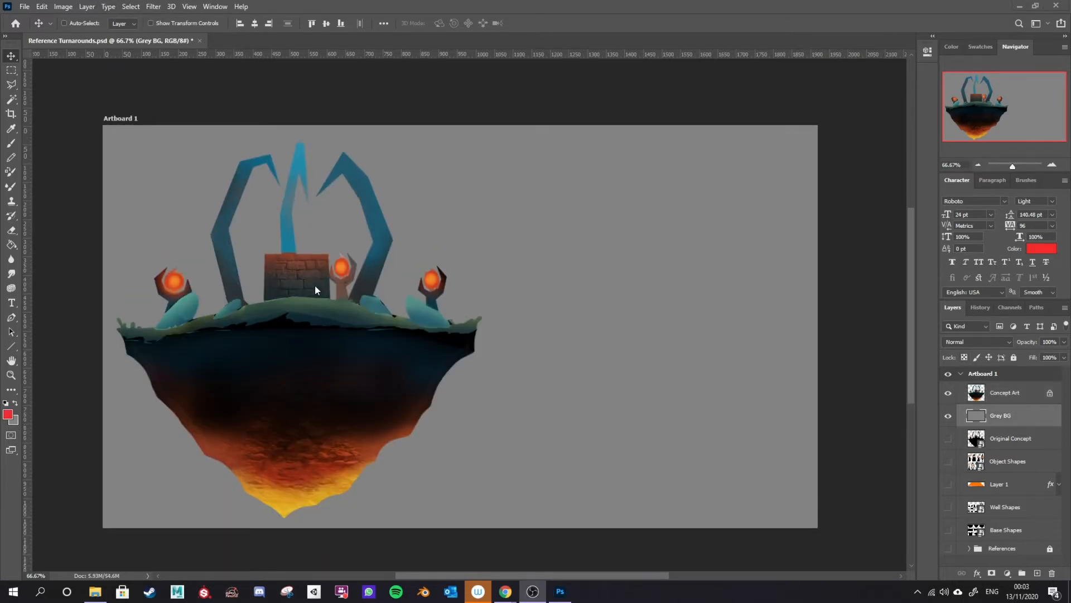
{"action": "left_click", "coordinate": [63, 6]}
{"action": "left_click", "coordinate": [80, 101]}
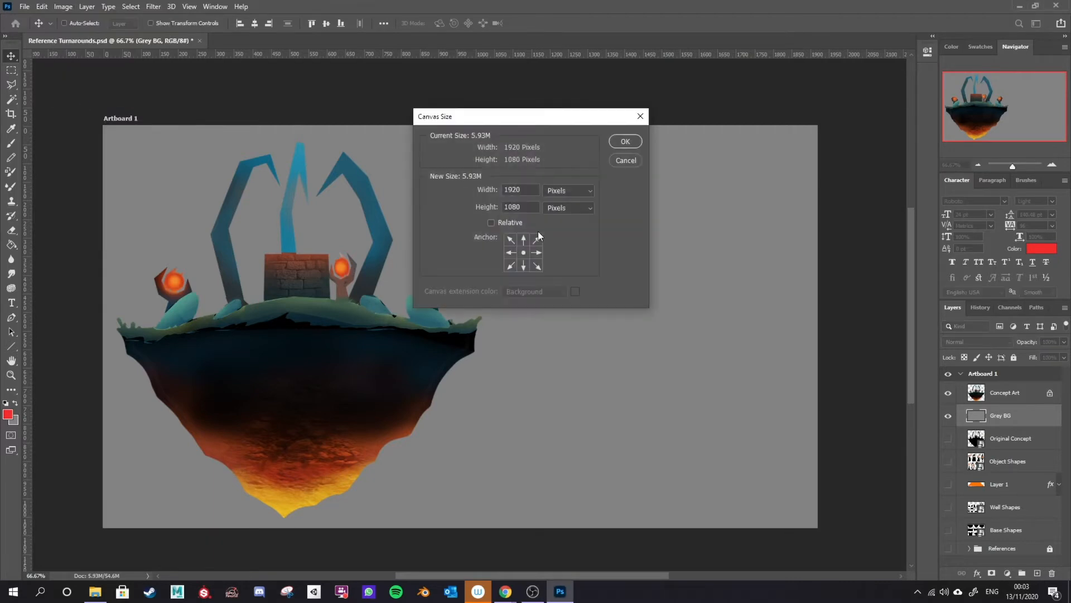
{"action": "double_click", "coordinate": [520, 207]}
{"action": "left_click", "coordinate": [622, 161]}
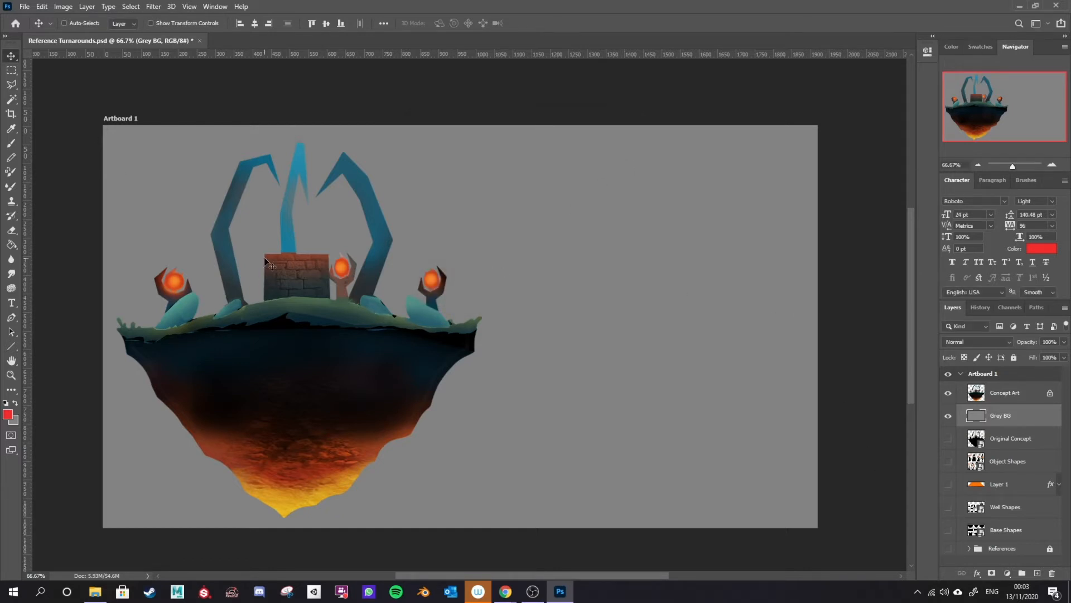
Step: Extend the artboard upward to a height of about 2253 px with the Artboard tool
{"action": "scroll", "coordinate": [341, 268], "scroll_direction": "up", "scroll_amount": 3}
{"action": "scroll", "coordinate": [344, 270], "scroll_direction": "down", "scroll_amount": 4}
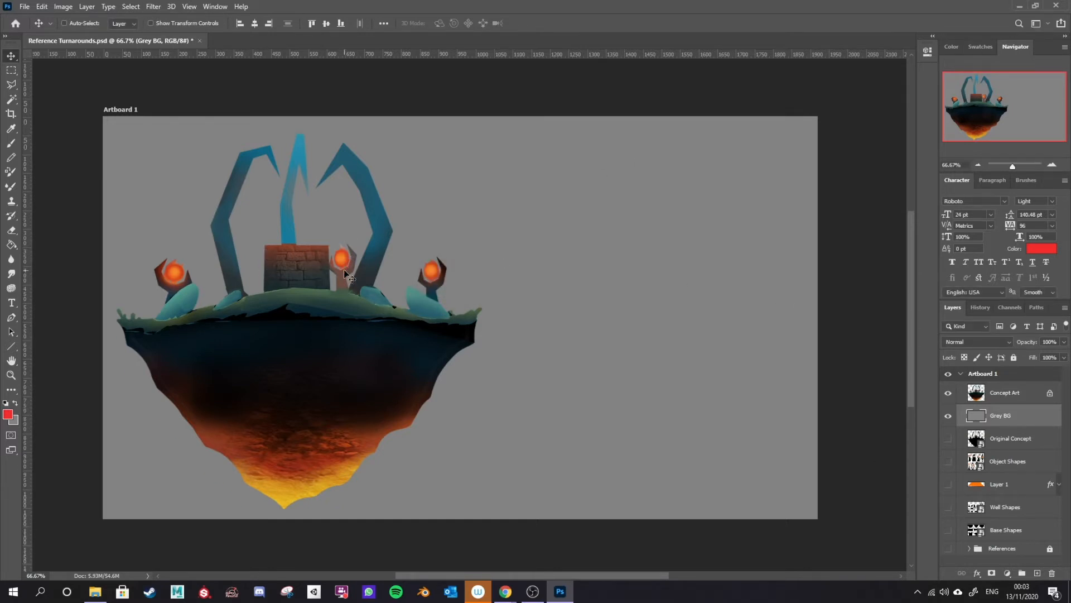
{"action": "right_click", "coordinate": [11, 56]}
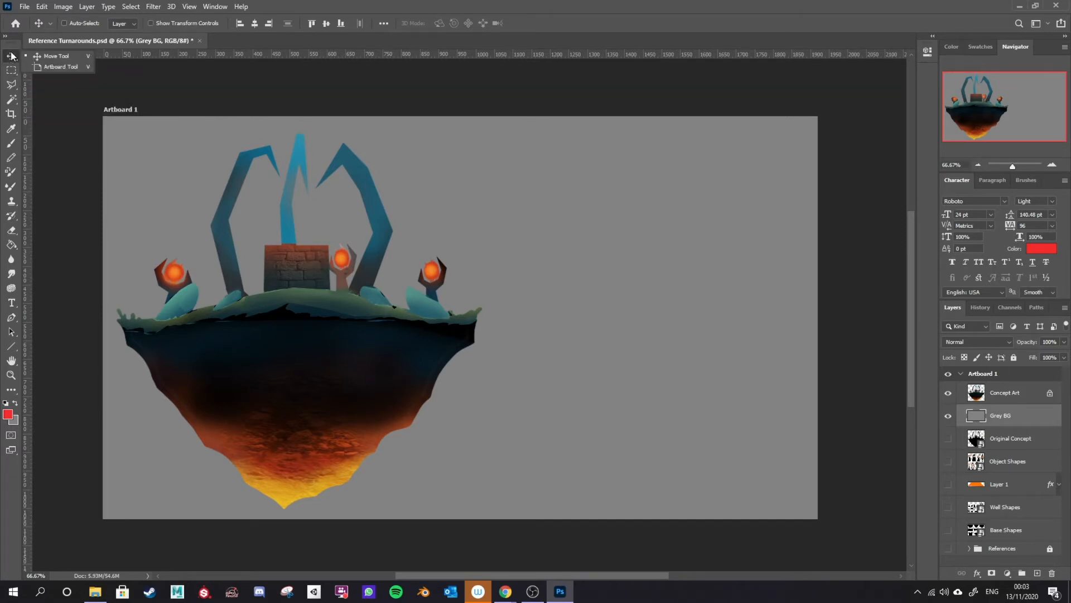
{"action": "left_click", "coordinate": [58, 67]}
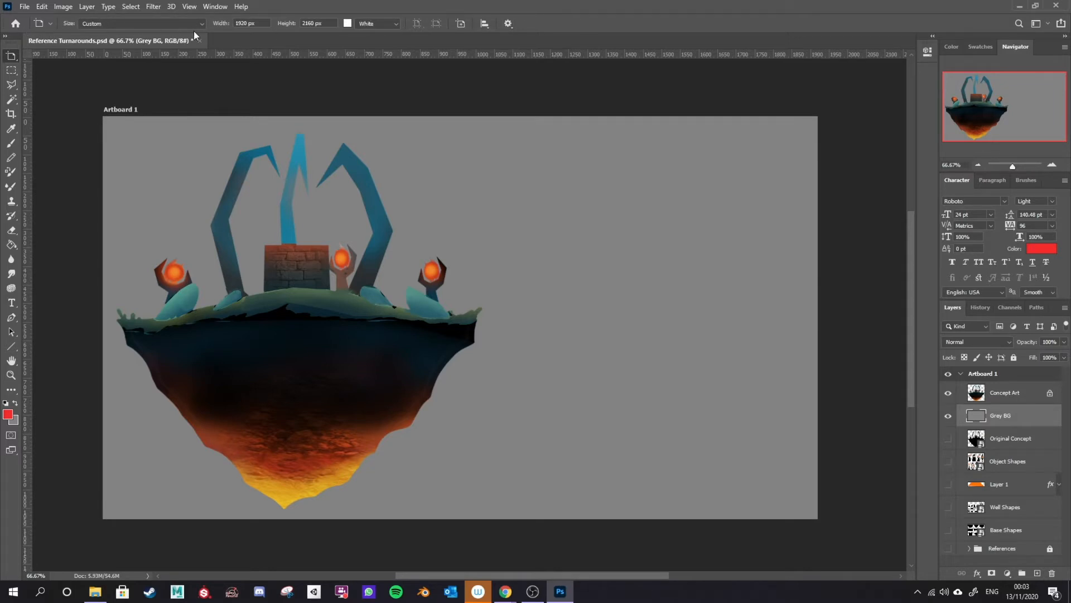
{"action": "scroll", "coordinate": [291, 159], "scroll_direction": "up", "scroll_amount": 1}
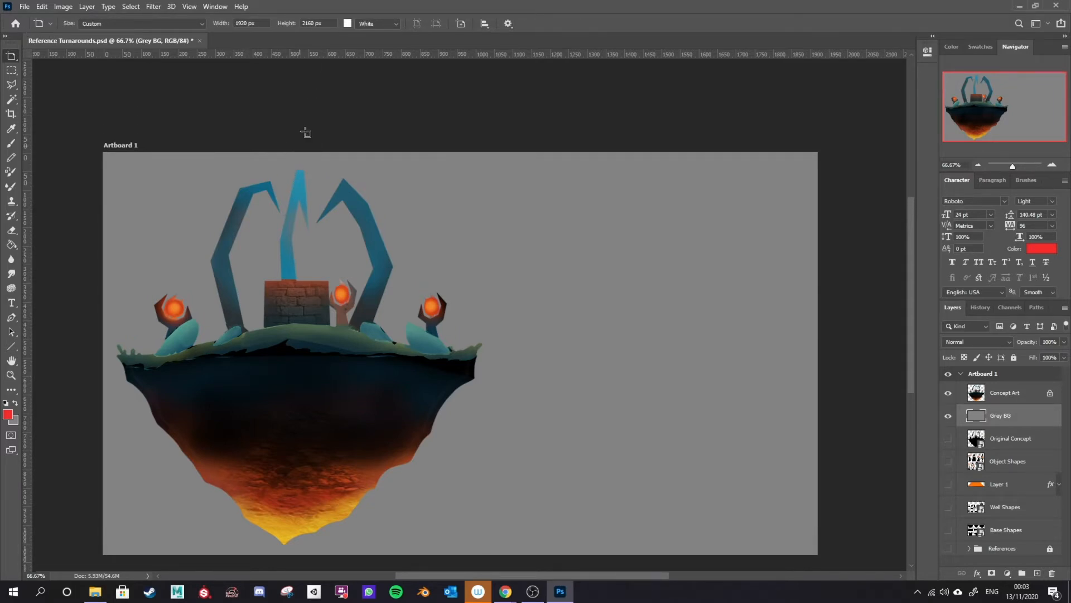
{"action": "left_click", "coordinate": [288, 22]}
{"action": "left_click", "coordinate": [302, 24]}
{"action": "scroll", "coordinate": [623, 230], "scroll_direction": "down", "scroll_amount": 2}
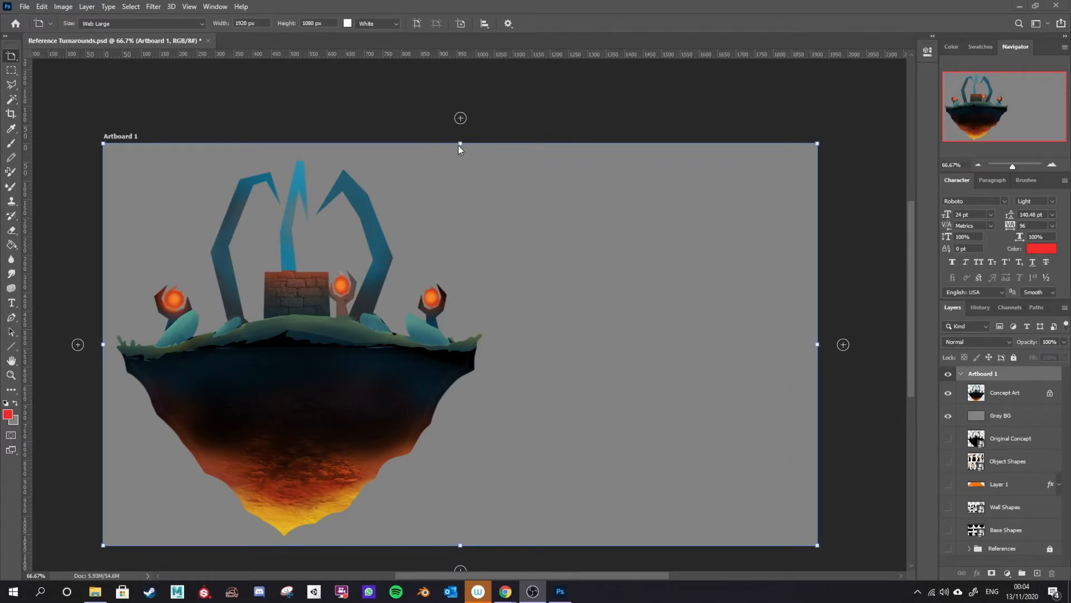
{"action": "left_click_drag", "start_coordinate": [460, 143], "coordinate": [455, 74]}
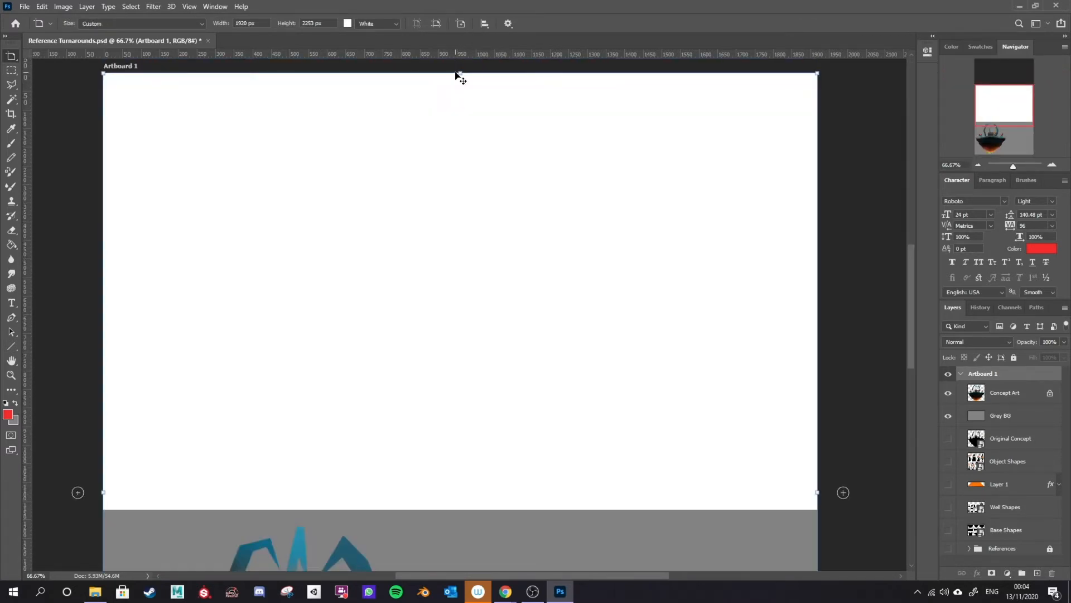
Step: Sample the background grey and fill the new white area at the top of the Grey BG layer with it
{"action": "scroll", "coordinate": [504, 228], "scroll_direction": "up", "scroll_amount": 5}
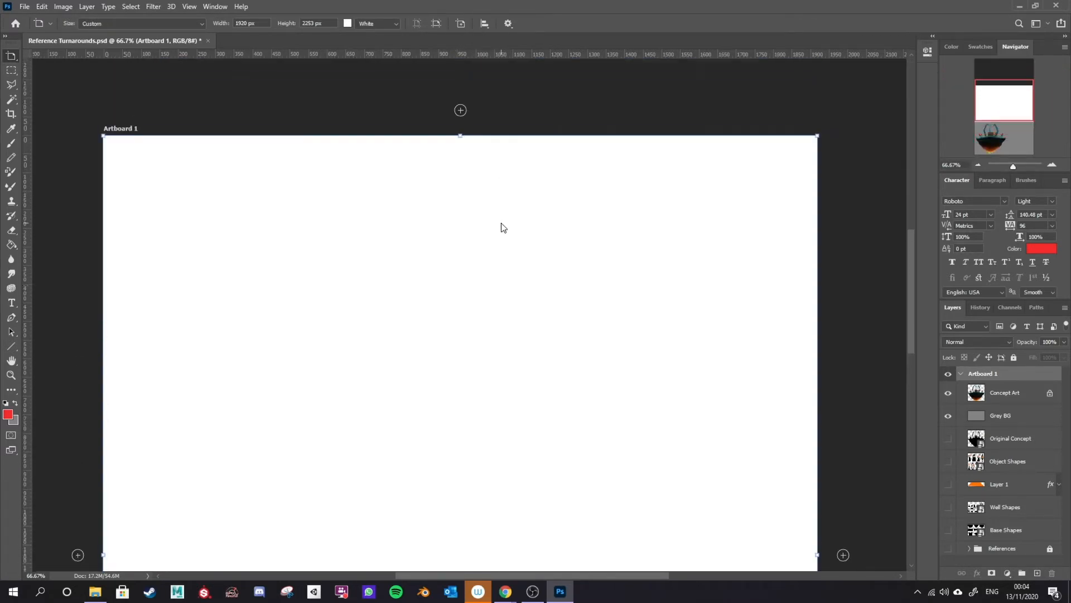
{"action": "left_click_drag", "start_coordinate": [910, 312], "coordinate": [904, 364]}
{"action": "left_click", "coordinate": [1011, 423]}
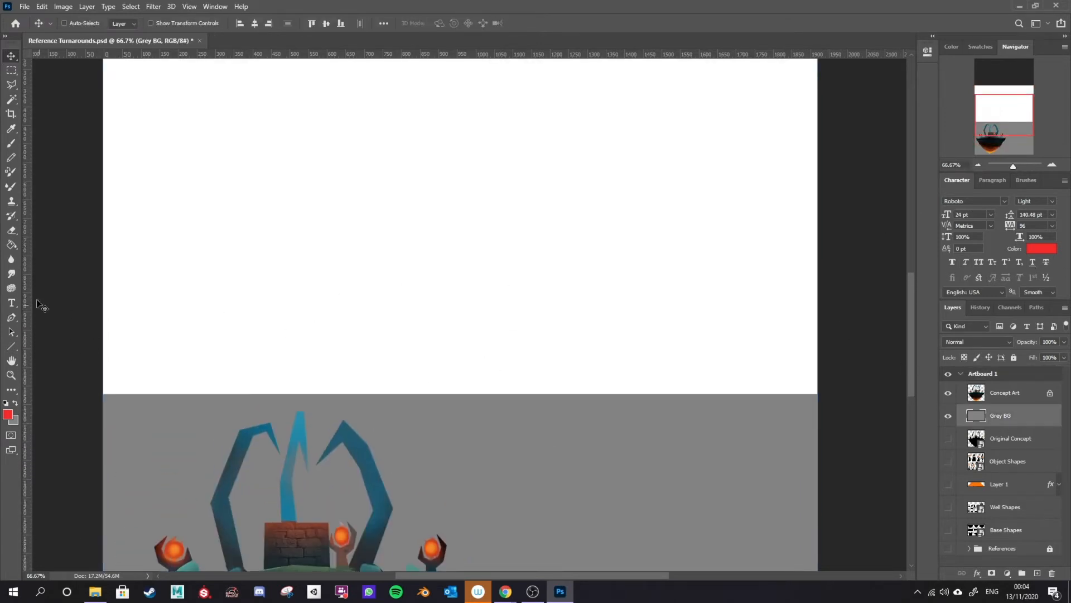
{"action": "left_click", "coordinate": [11, 244]}
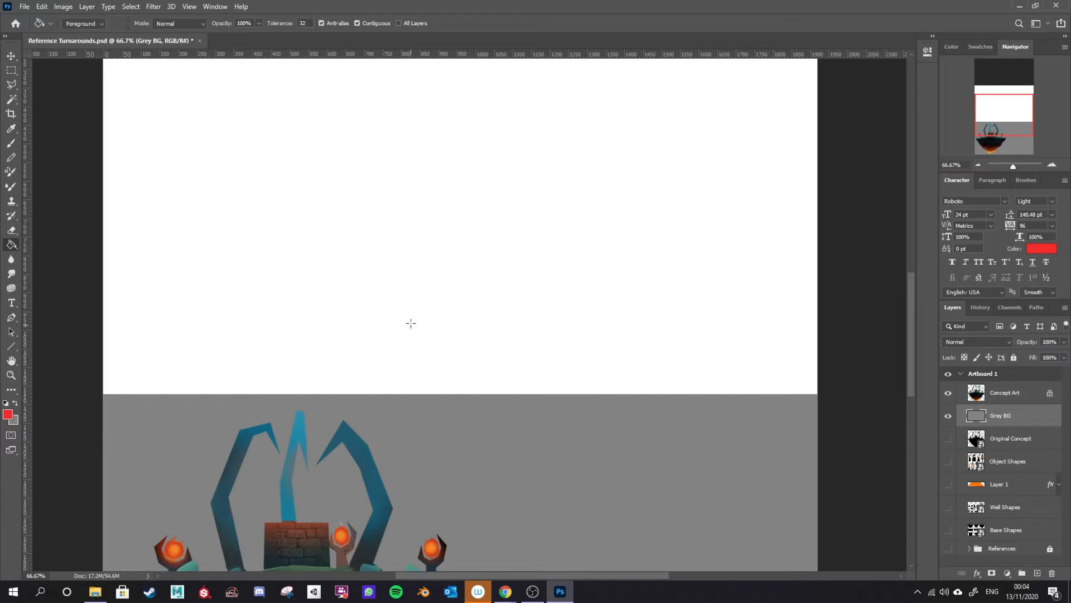
{"action": "left_click", "coordinate": [438, 433], "text": "alt"}
{"action": "left_click", "coordinate": [437, 433], "text": "alt"}
{"action": "key", "text": "i"}
{"action": "left_click", "coordinate": [538, 438]}
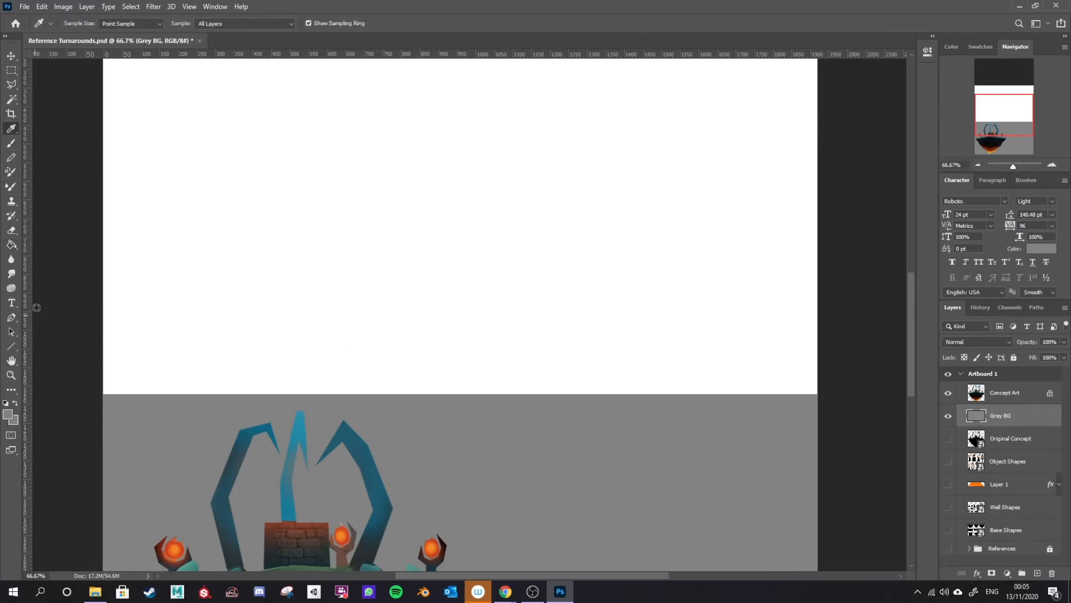
{"action": "left_click", "coordinate": [11, 244]}
{"action": "left_click", "coordinate": [321, 264]}
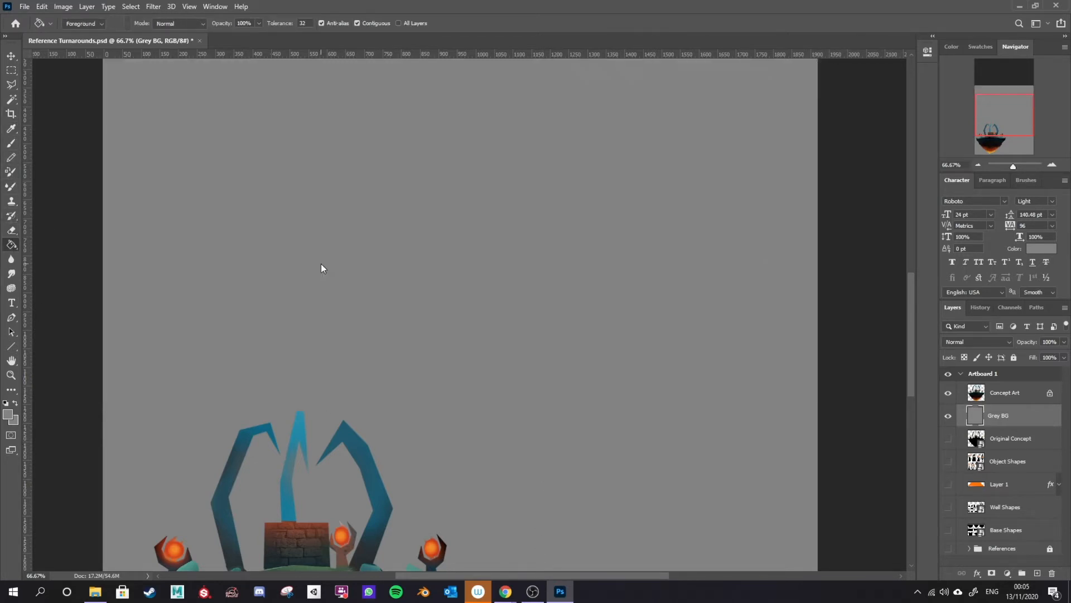
Step: Review the extended canvas and the island's position on the artboard
{"action": "scroll", "coordinate": [514, 413], "scroll_direction": "up", "scroll_amount": 3}
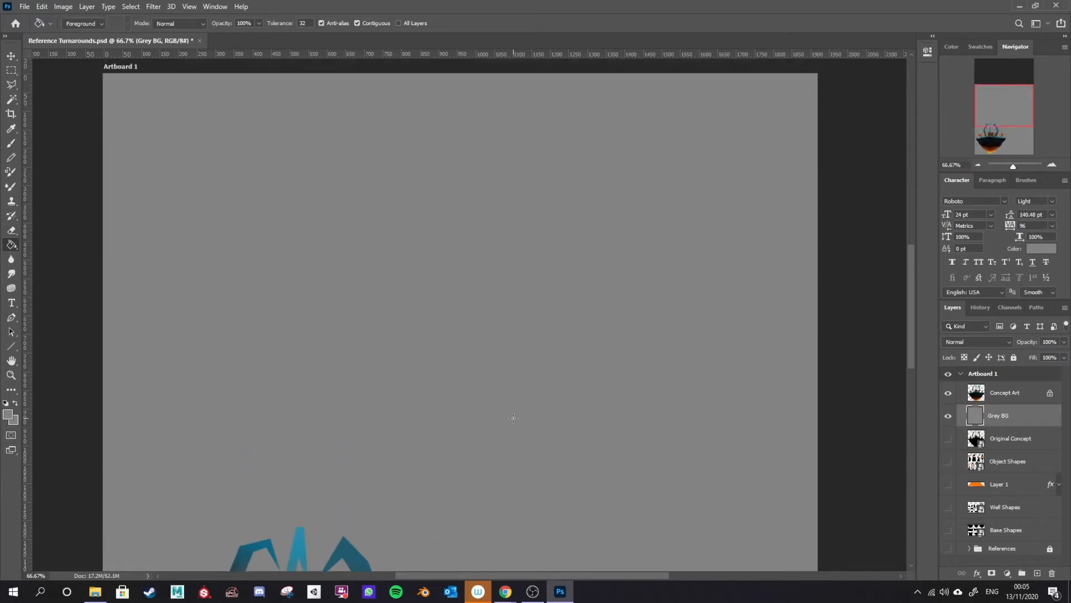
{"action": "scroll", "coordinate": [519, 427], "scroll_direction": "down", "scroll_amount": 4}
{"action": "scroll", "coordinate": [519, 379], "scroll_direction": "down", "scroll_amount": 4}
{"action": "scroll", "coordinate": [435, 305], "scroll_direction": "up", "scroll_amount": 5}
{"action": "scroll", "coordinate": [428, 305], "scroll_direction": "down", "scroll_amount": 4}
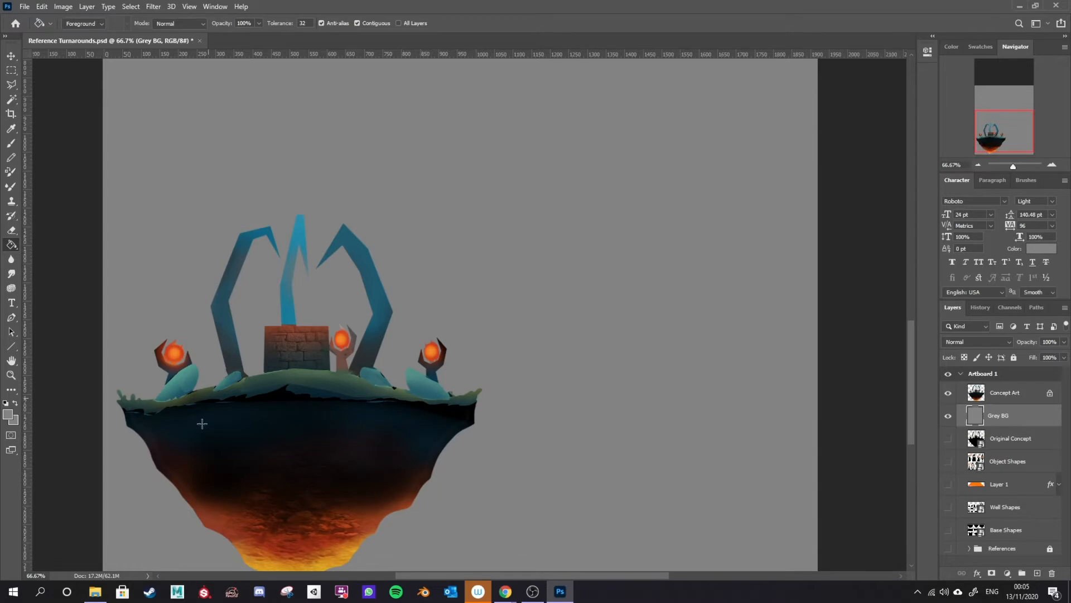
{"action": "scroll", "coordinate": [292, 421], "scroll_direction": "down", "scroll_amount": 1}
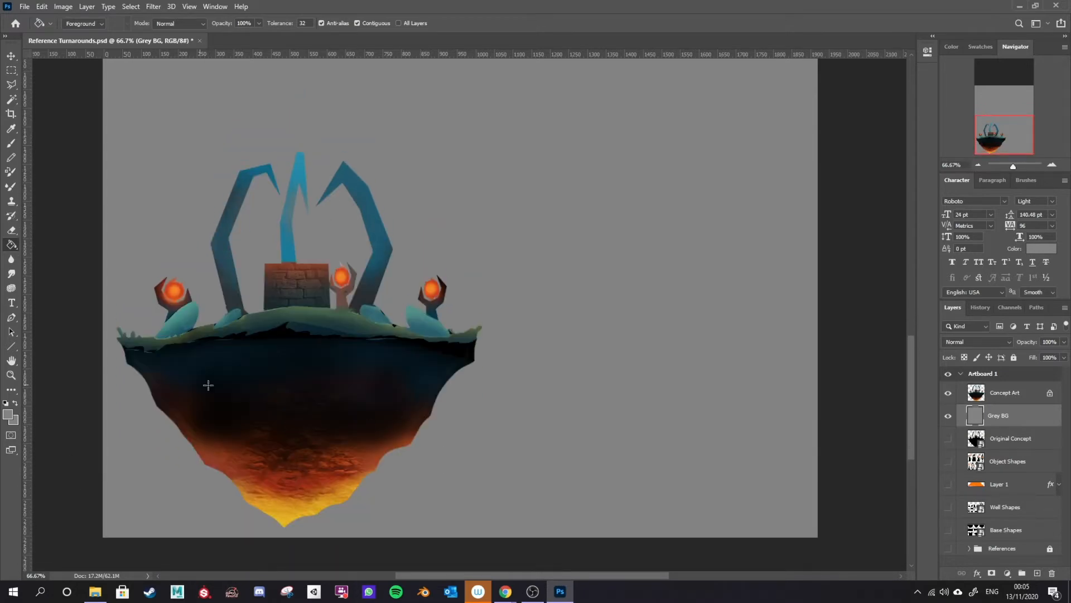
{"action": "scroll", "coordinate": [240, 372], "scroll_direction": "up", "scroll_amount": 2}
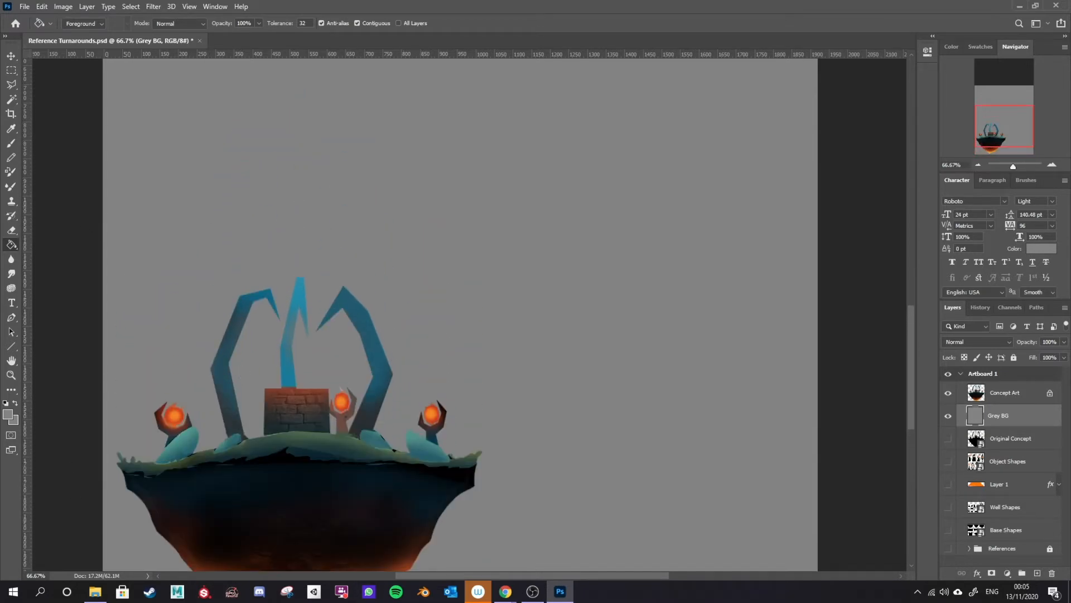
{"action": "scroll", "coordinate": [297, 420], "scroll_direction": "down", "scroll_amount": 2}
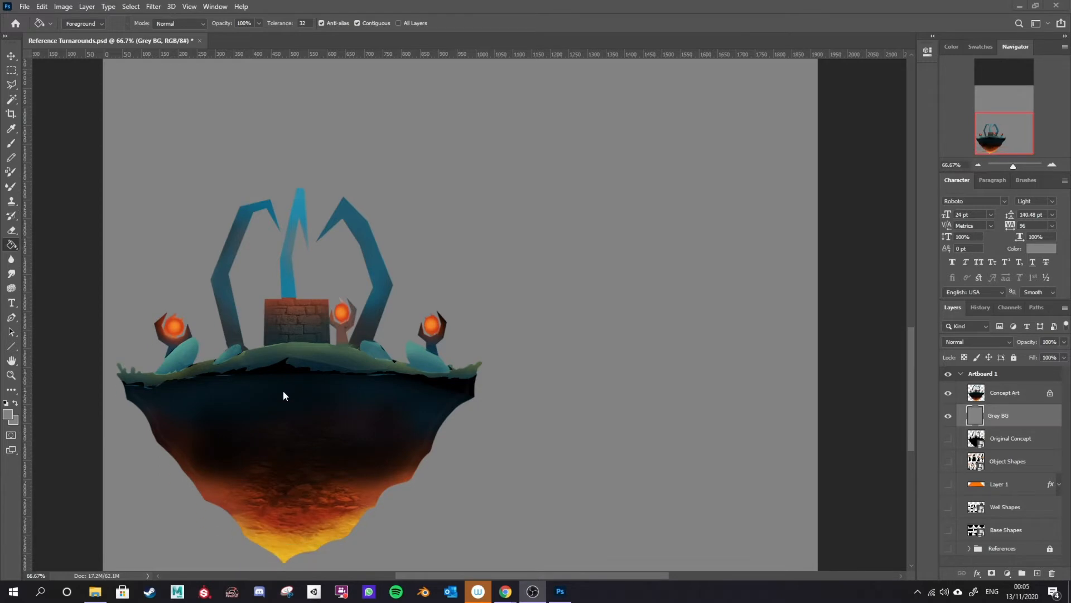
Step: Add six vertical guides aligned with the island's edges, central pillar and lanterns
{"action": "left_click_drag", "start_coordinate": [27, 359], "coordinate": [298, 358]}
{"action": "left_click_drag", "start_coordinate": [27, 358], "coordinate": [173, 359]}
{"action": "left_click_drag", "start_coordinate": [27, 358], "coordinate": [433, 358]}
{"action": "left_click_drag", "start_coordinate": [26, 359], "coordinate": [358, 359]}
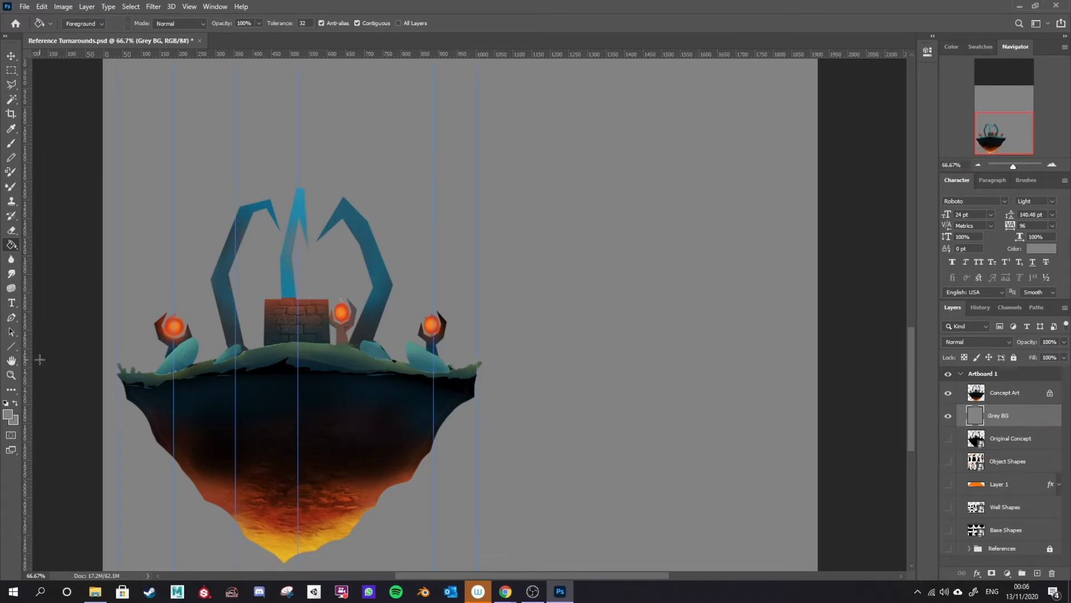
{"action": "left_click_drag", "start_coordinate": [27, 358], "coordinate": [265, 359]}
{"action": "left_click_drag", "start_coordinate": [27, 359], "coordinate": [330, 359]}
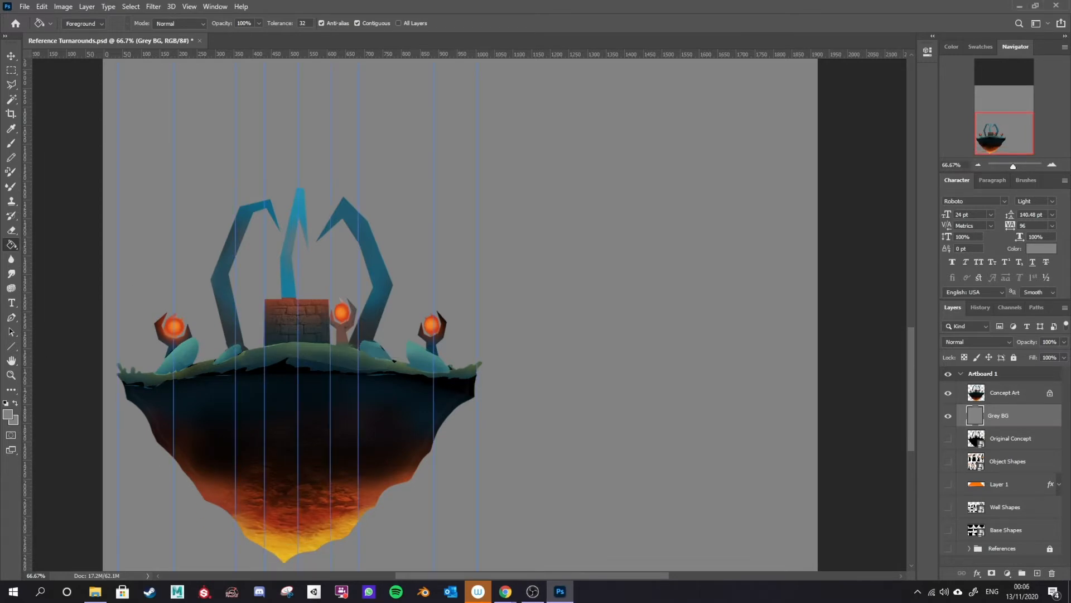
Step: Try to draw a circle above the island with the Ellipse tool in Pixels mode
{"action": "scroll", "coordinate": [487, 341], "scroll_direction": "up", "scroll_amount": 6}
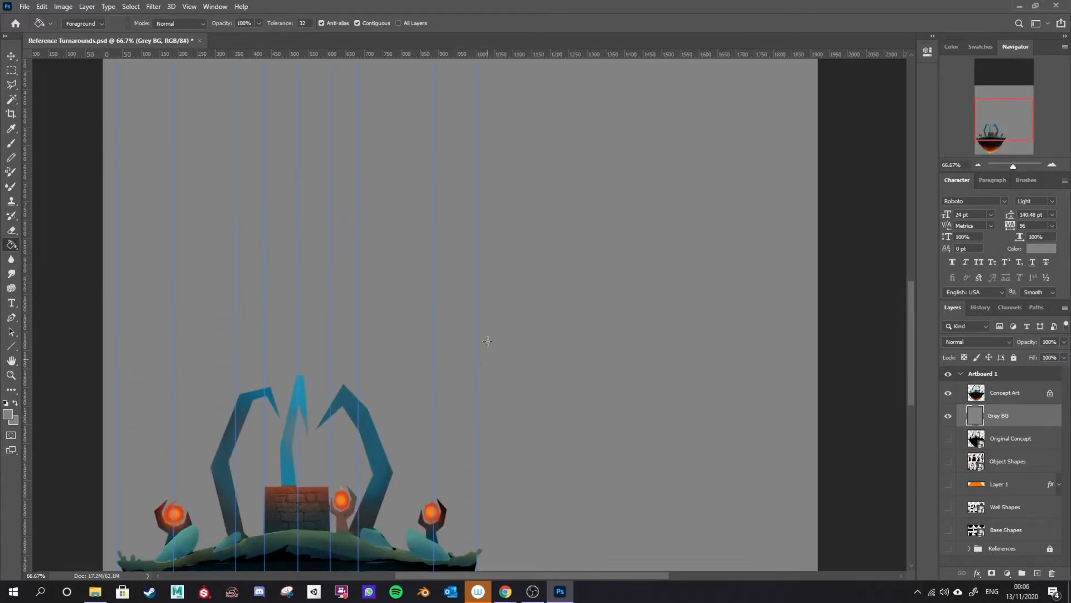
{"action": "scroll", "coordinate": [443, 379], "scroll_direction": "down", "scroll_amount": 6}
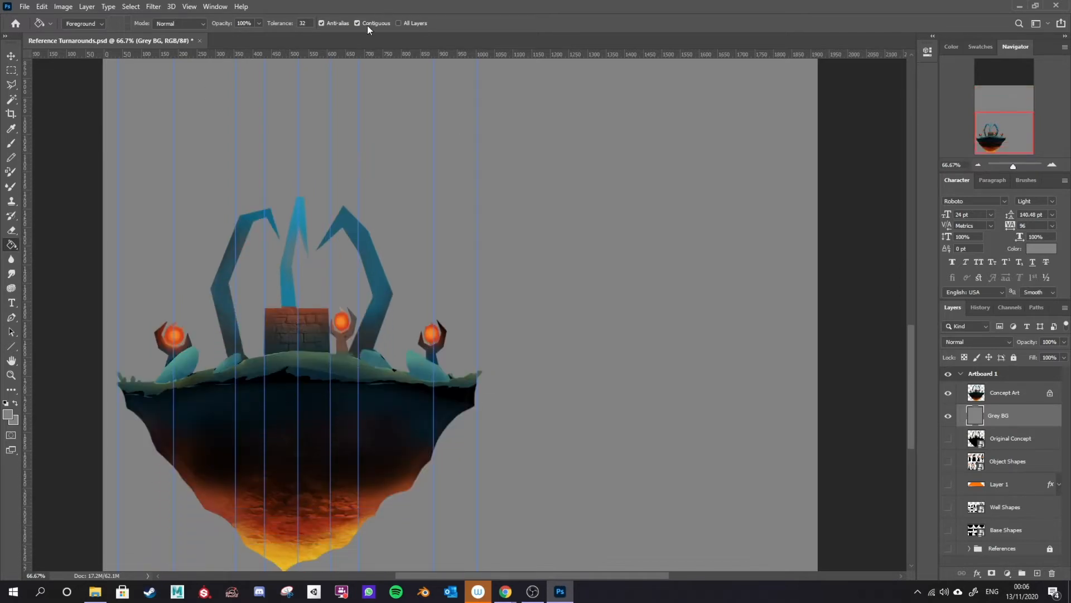
{"action": "scroll", "coordinate": [353, 465], "scroll_direction": "up", "scroll_amount": 1}
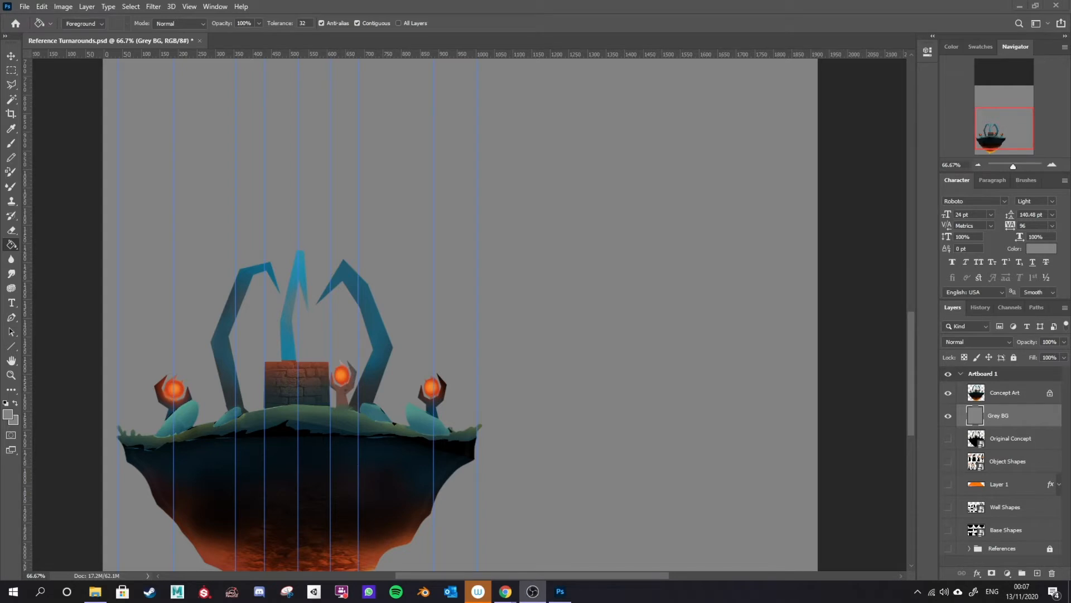
{"action": "scroll", "coordinate": [214, 387], "scroll_direction": "up", "scroll_amount": 2}
{"action": "scroll", "coordinate": [213, 387], "scroll_direction": "down", "scroll_amount": 2}
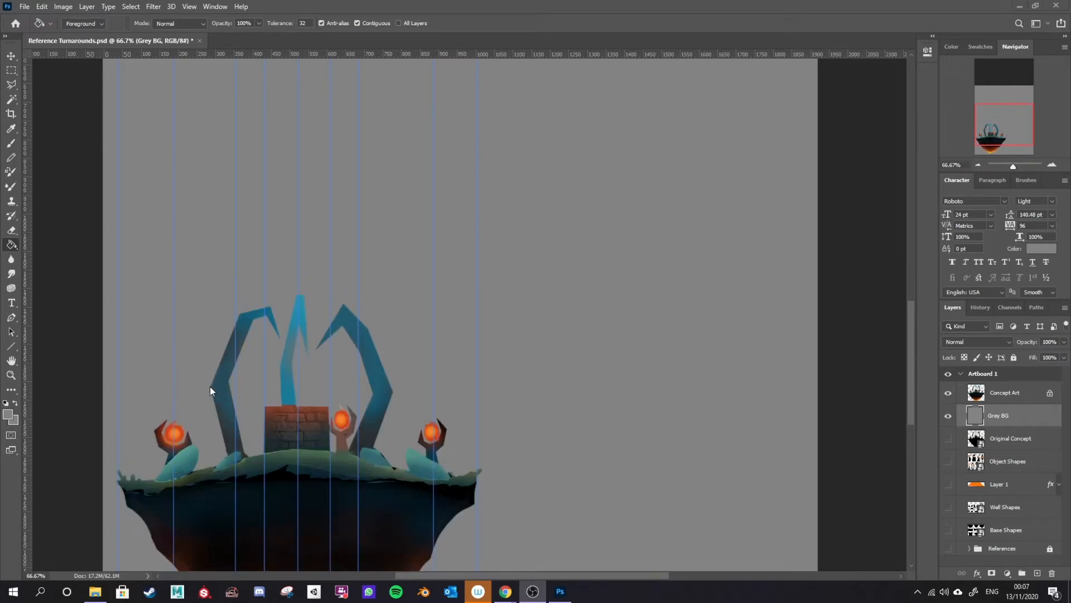
{"action": "left_click", "coordinate": [10, 350]}
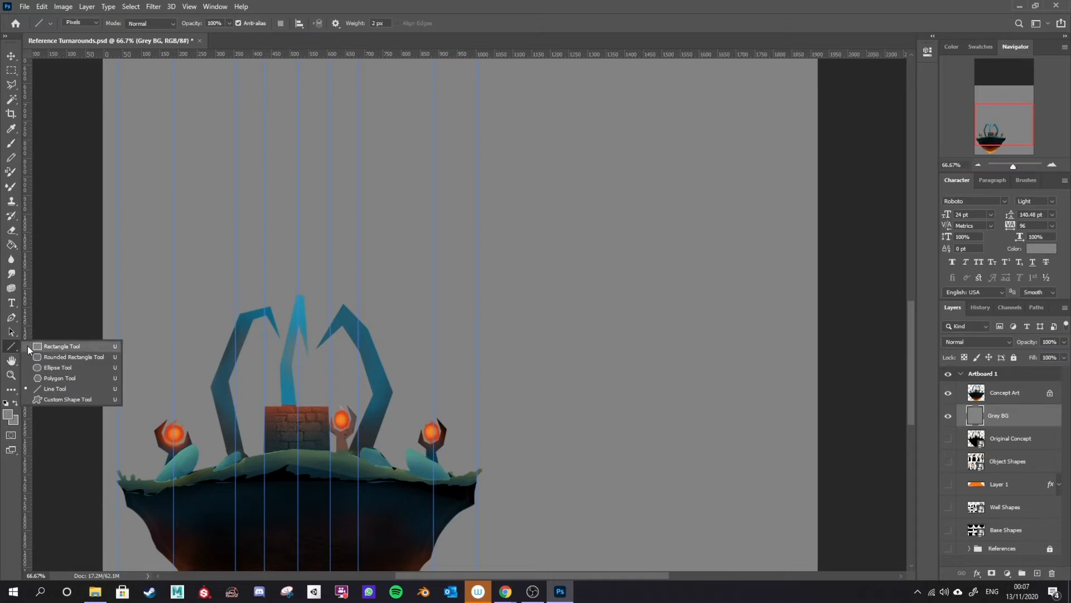
{"action": "left_click", "coordinate": [83, 367]}
{"action": "scroll", "coordinate": [380, 414], "scroll_direction": "up", "scroll_amount": 5}
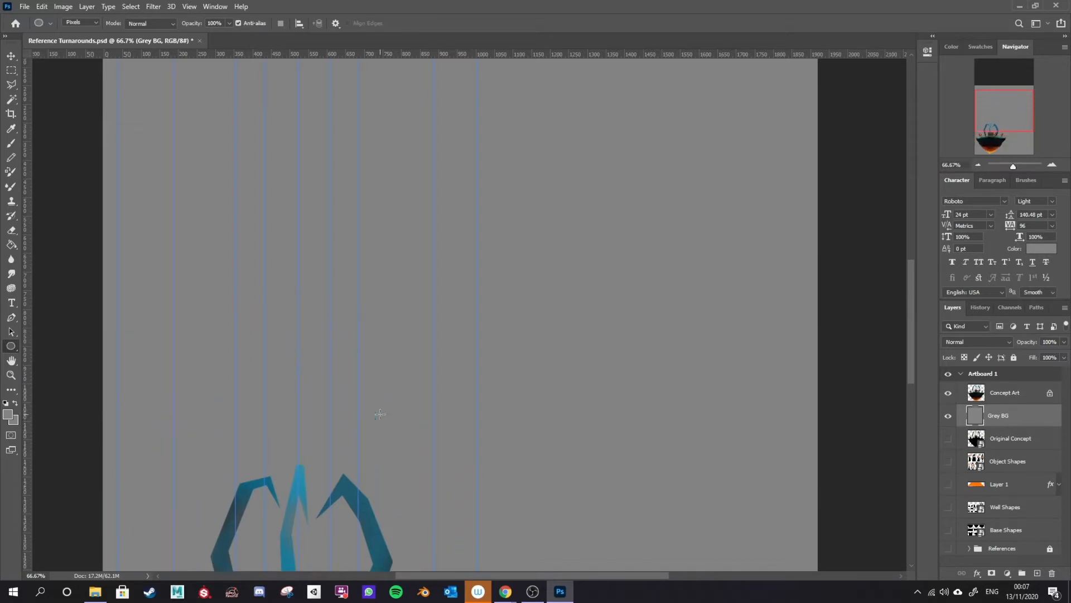
{"action": "scroll", "coordinate": [380, 414], "scroll_direction": "down", "scroll_amount": 1}
{"action": "left_click_drag", "start_coordinate": [118, 464], "coordinate": [512, 107]}
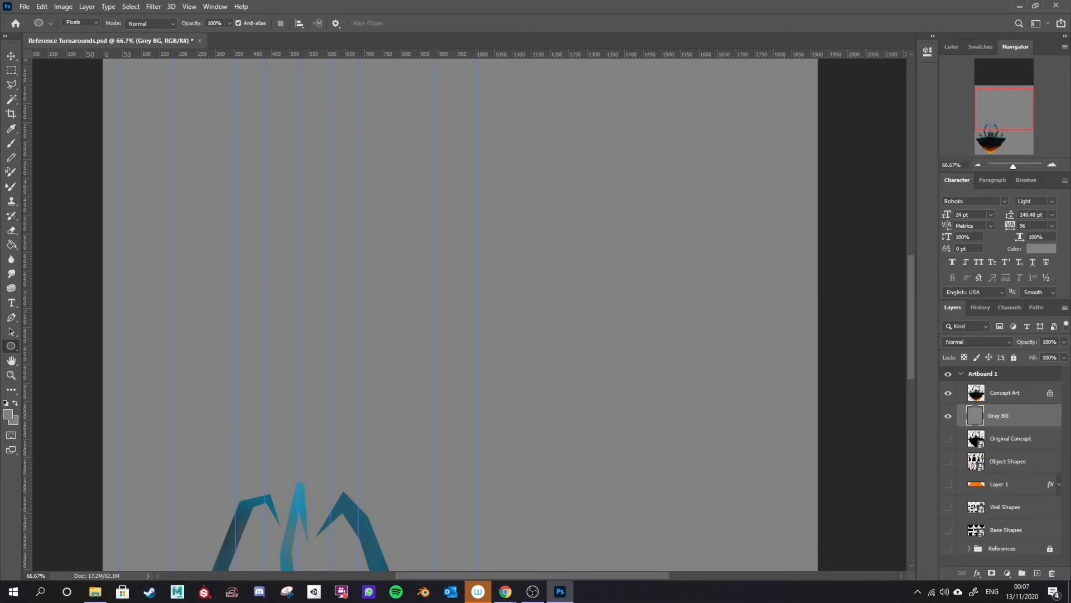
{"action": "left_click", "coordinate": [95, 23]}
{"action": "left_click", "coordinate": [88, 21]}
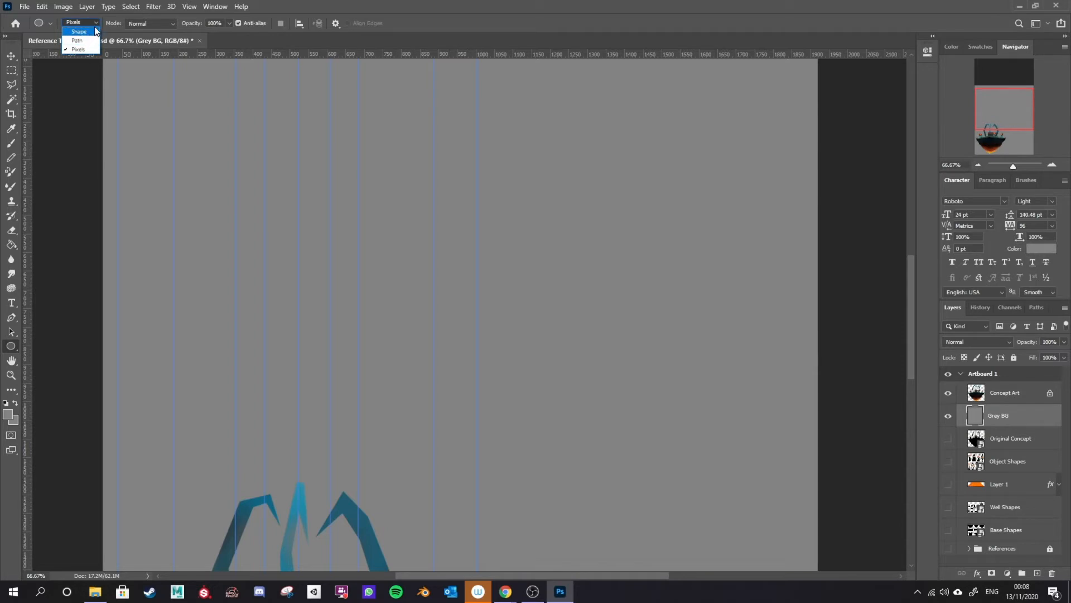
{"action": "left_click", "coordinate": [278, 7]}
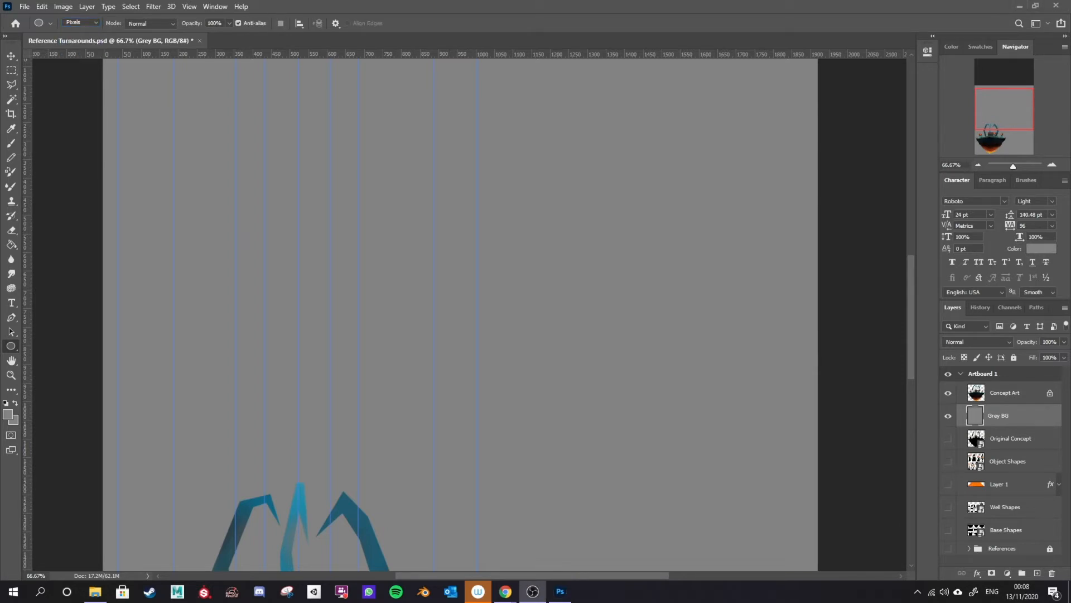
Step: Create a new layer above Concept Art and name it Top ground
{"action": "left_click", "coordinate": [1041, 386]}
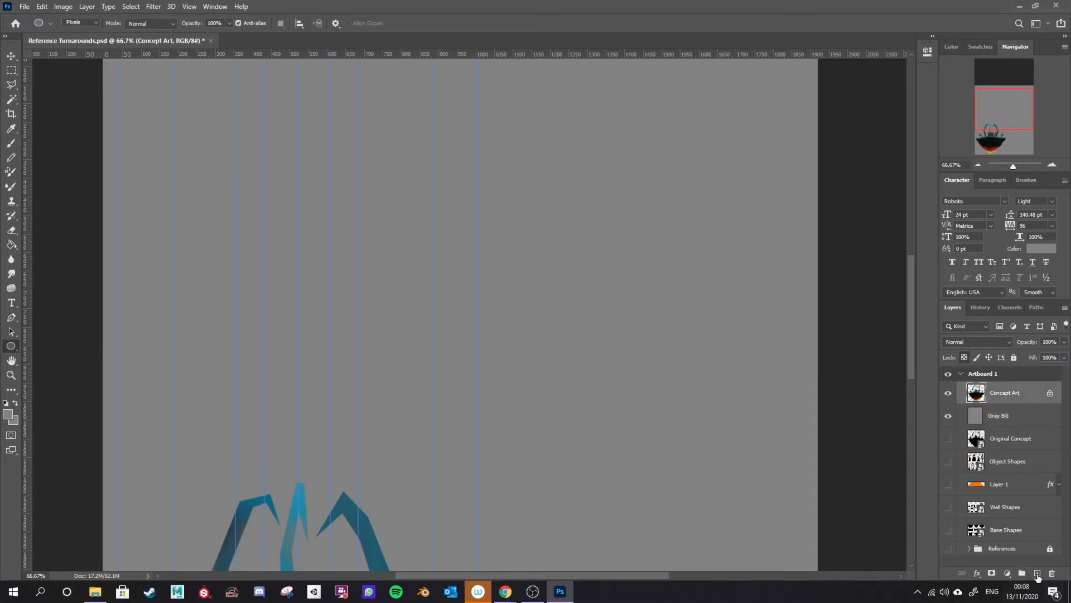
{"action": "left_click", "coordinate": [1038, 573]}
{"action": "type", "text": "Top"}
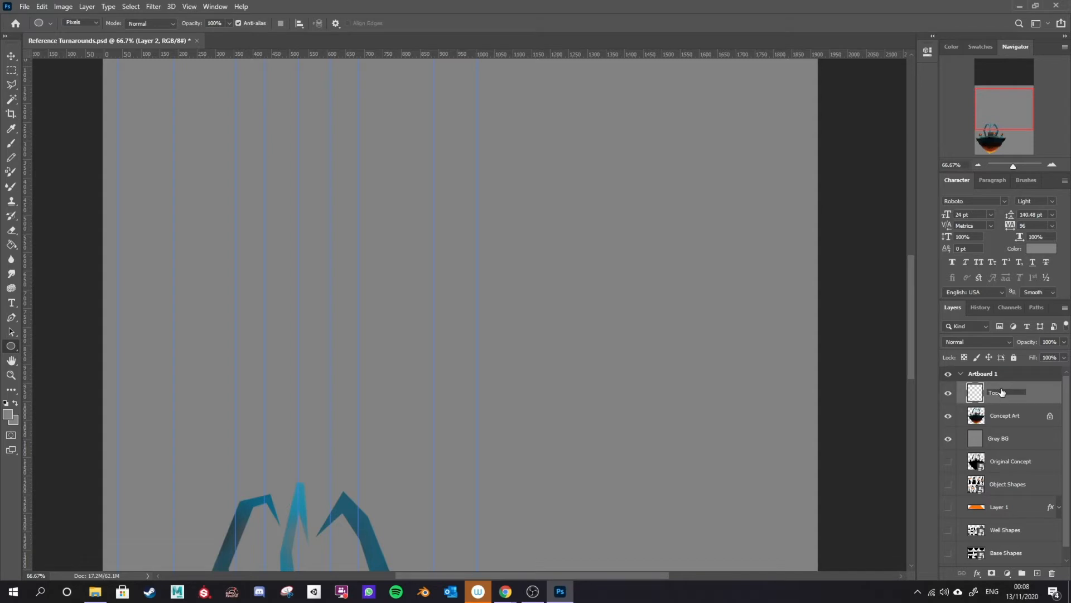
{"action": "type", "text": " ground"}
{"action": "key", "text": "Return"}
Step: Set the foreground colour to dark grey 343434
{"action": "left_click", "coordinate": [8, 416]}
{"action": "left_click_drag", "start_coordinate": [664, 311], "coordinate": [590, 316]}
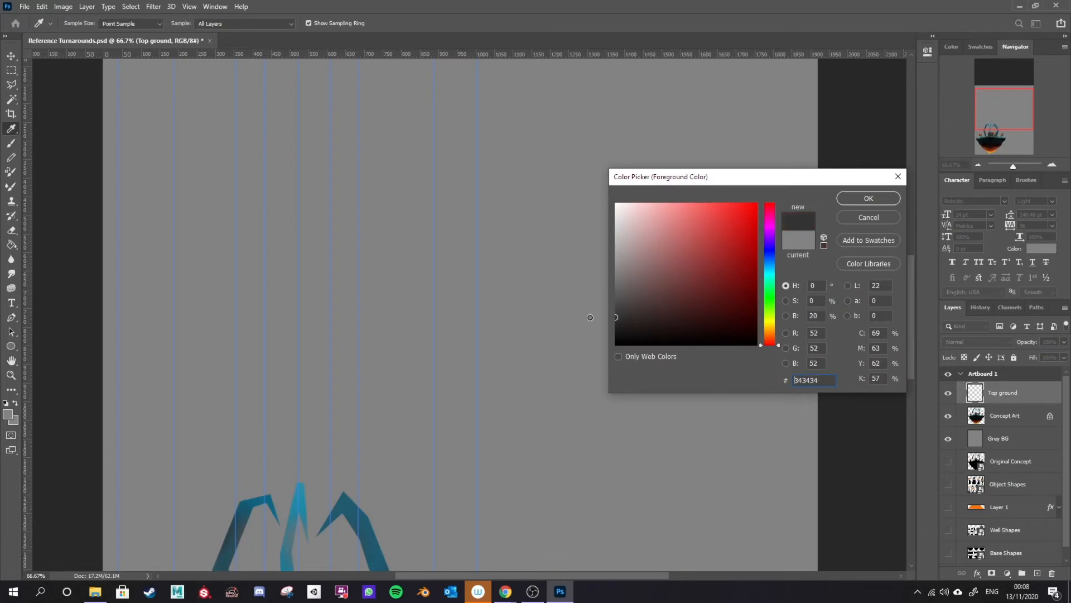
{"action": "left_click", "coordinate": [866, 201]}
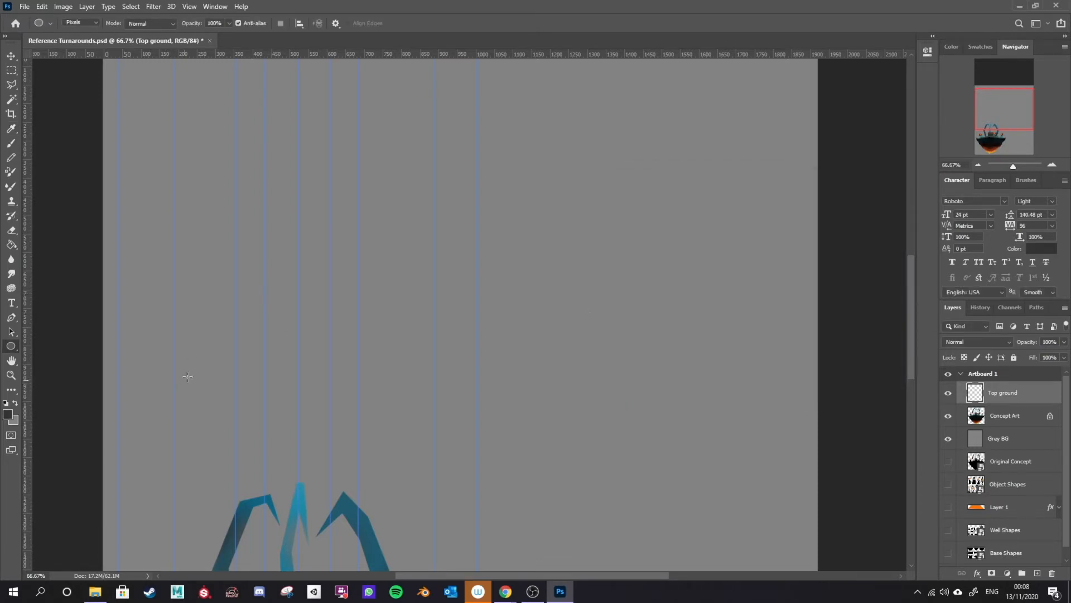
Step: Draw a large dark grey circle between the outer guides above the island on the Top ground layer
{"action": "left_click", "coordinate": [117, 392]}
{"action": "left_click", "coordinate": [583, 218]}
{"action": "left_click_drag", "start_coordinate": [117, 466], "coordinate": [596, 107]}
{"action": "scroll", "coordinate": [478, 379], "scroll_direction": "down", "scroll_amount": 10}
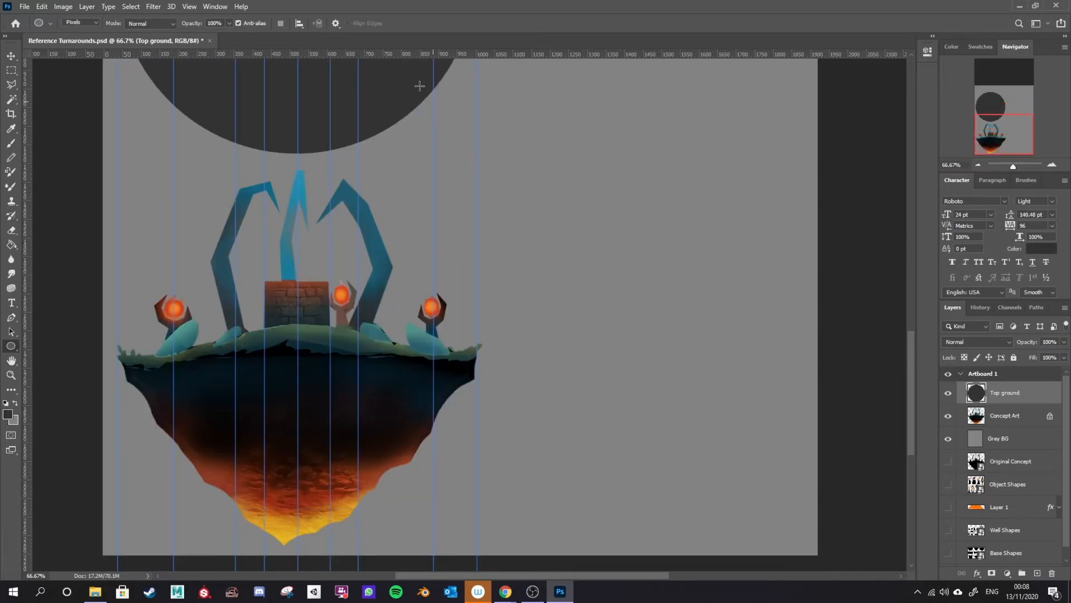
{"action": "scroll", "coordinate": [313, 495], "scroll_direction": "up", "scroll_amount": 8}
{"action": "scroll", "coordinate": [396, 402], "scroll_direction": "down", "scroll_amount": 8}
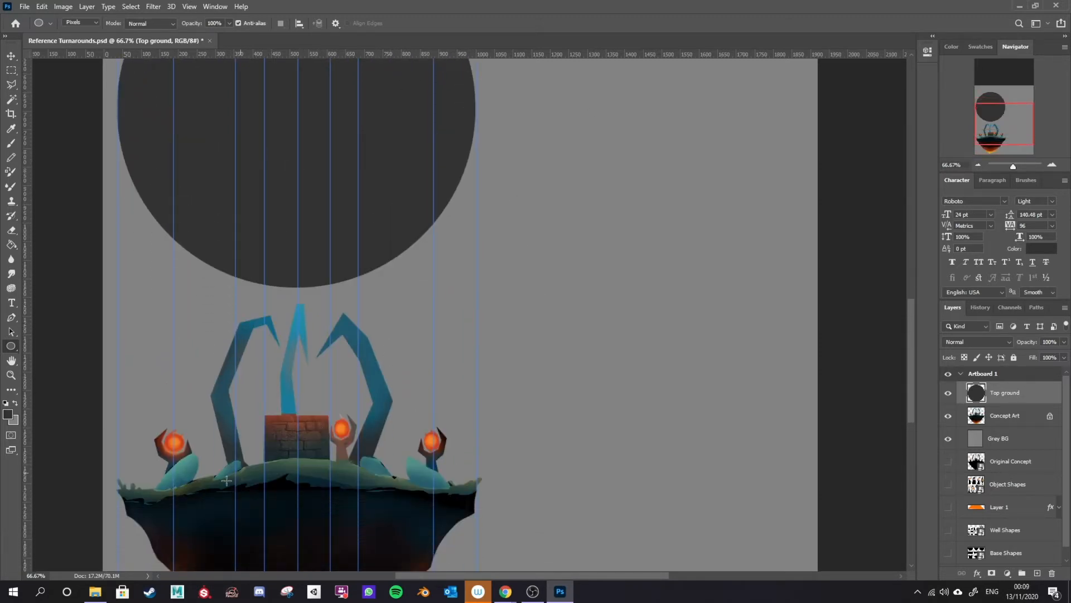
{"action": "scroll", "coordinate": [331, 267], "scroll_direction": "up", "scroll_amount": 10}
{"action": "scroll", "coordinate": [332, 267], "scroll_direction": "up", "scroll_amount": 3}
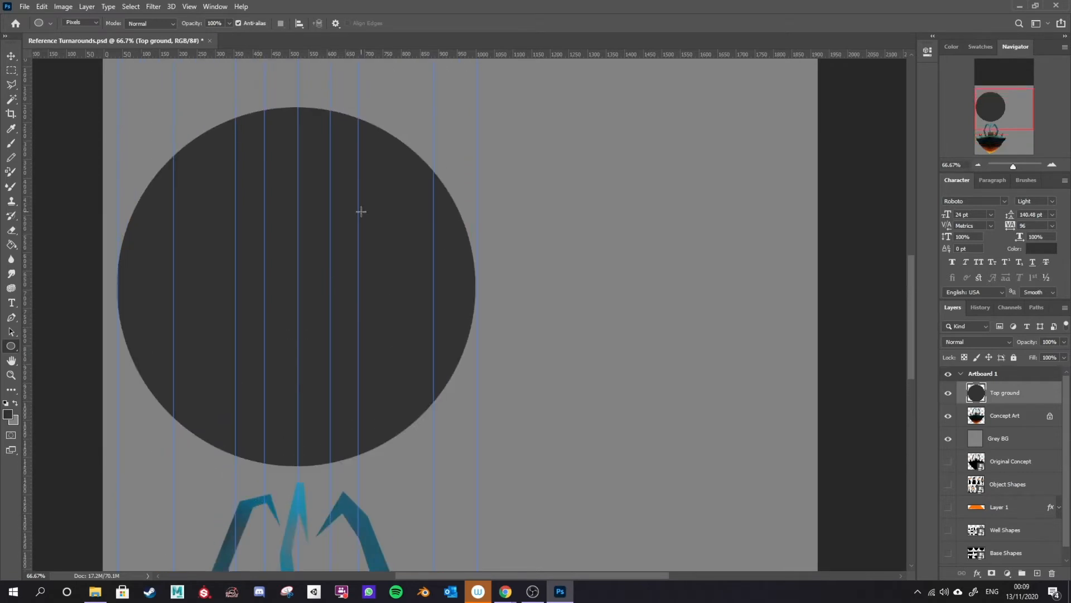
Step: Move the dark grey circle slightly upward on the Top ground layer with the Move tool
{"action": "key", "text": "v"}
{"action": "right_click", "coordinate": [11, 55]}
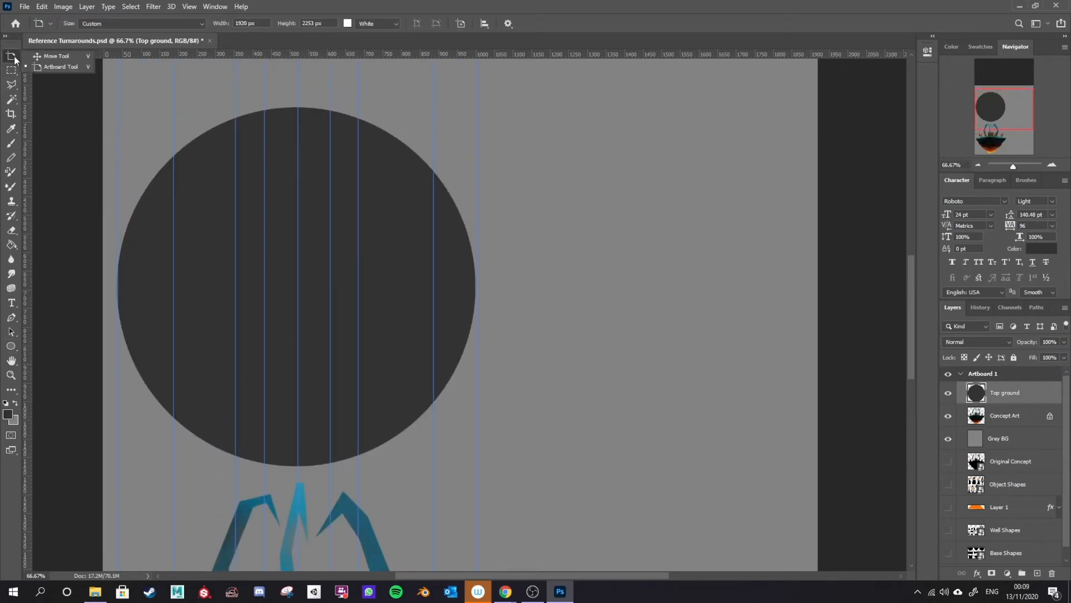
{"action": "left_click", "coordinate": [29, 56]}
{"action": "left_click_drag", "start_coordinate": [312, 365], "coordinate": [312, 352]}
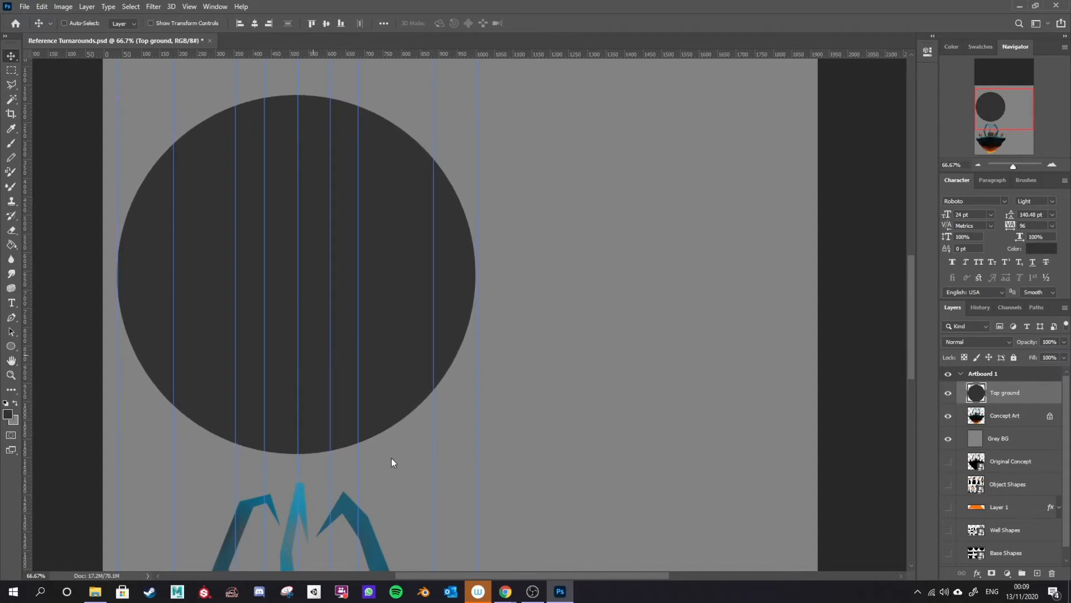
Step: Erase a small notch from the circle's lower-right edge with the Eraser
{"action": "scroll", "coordinate": [391, 462], "scroll_direction": "down", "scroll_amount": 5}
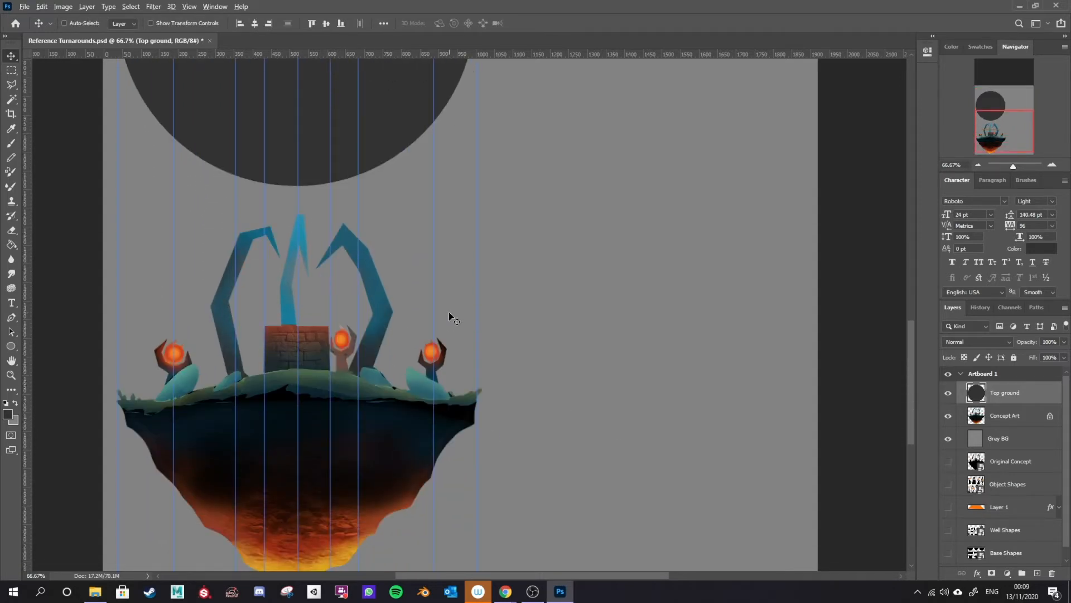
{"action": "scroll", "coordinate": [449, 313], "scroll_direction": "down", "scroll_amount": 4}
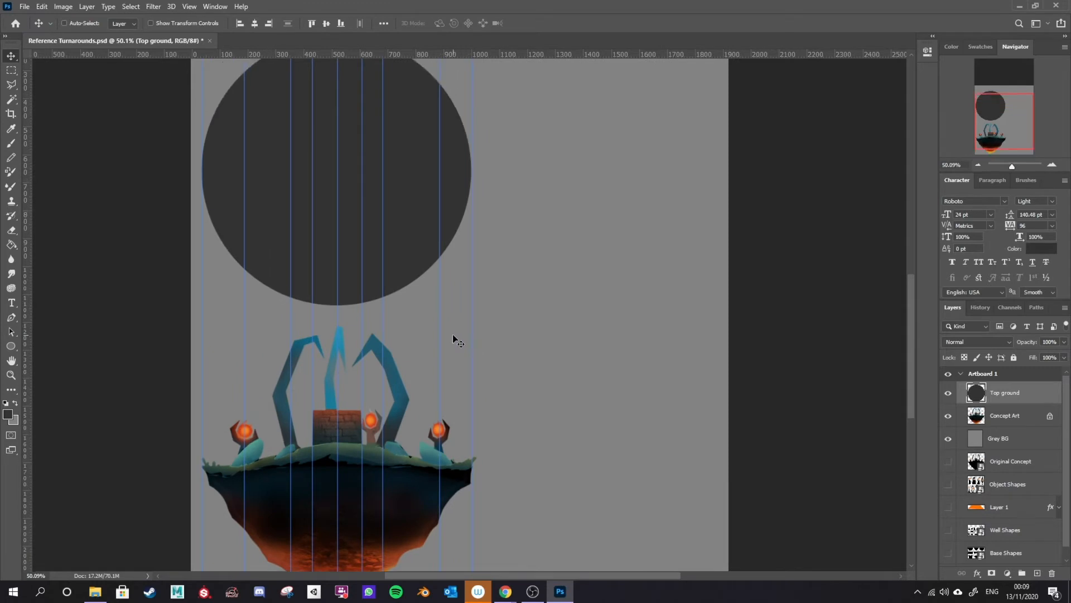
{"action": "scroll", "coordinate": [446, 320], "scroll_direction": "down", "scroll_amount": 1}
{"action": "scroll", "coordinate": [425, 319], "scroll_direction": "up", "scroll_amount": 2}
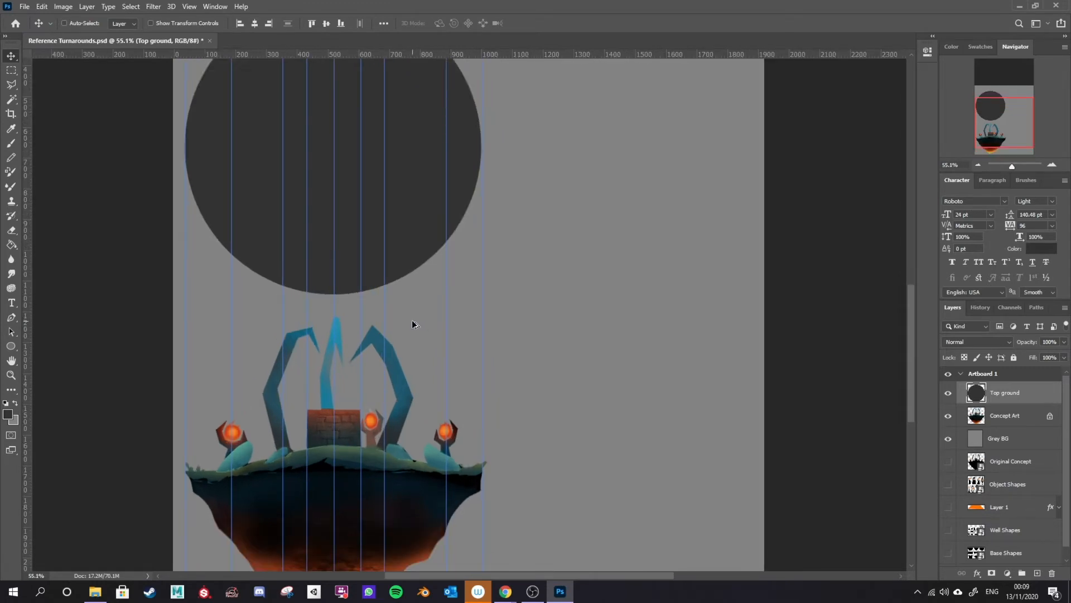
{"action": "scroll", "coordinate": [411, 320], "scroll_direction": "down", "scroll_amount": 1}
{"action": "scroll", "coordinate": [403, 316], "scroll_direction": "up", "scroll_amount": 2}
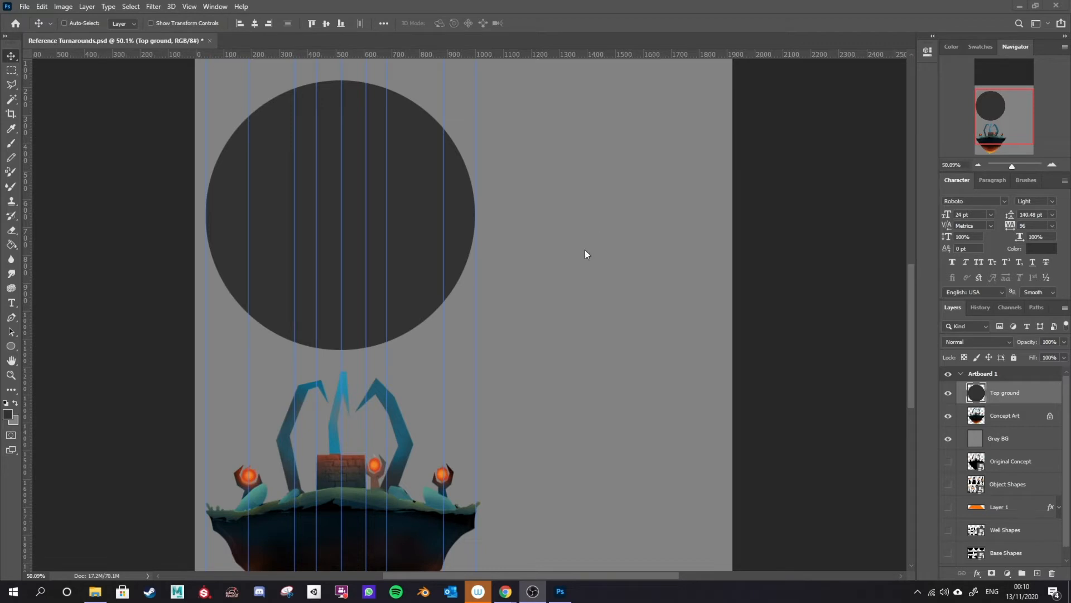
{"action": "key", "text": "e"}
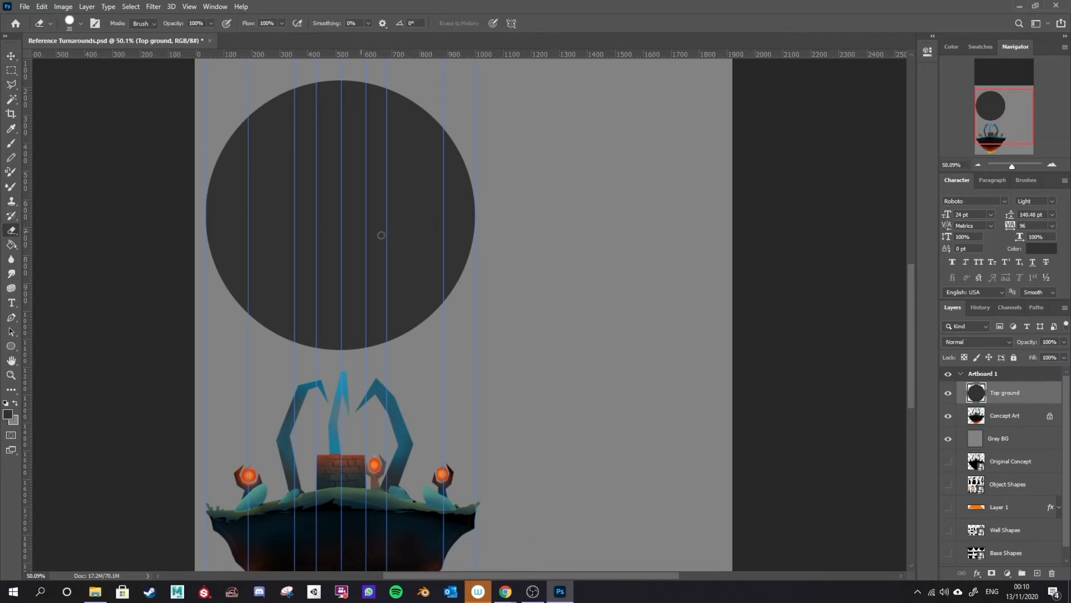
{"action": "left_click_drag", "start_coordinate": [450, 294], "coordinate": [468, 254]}
{"action": "key", "text": "u"}
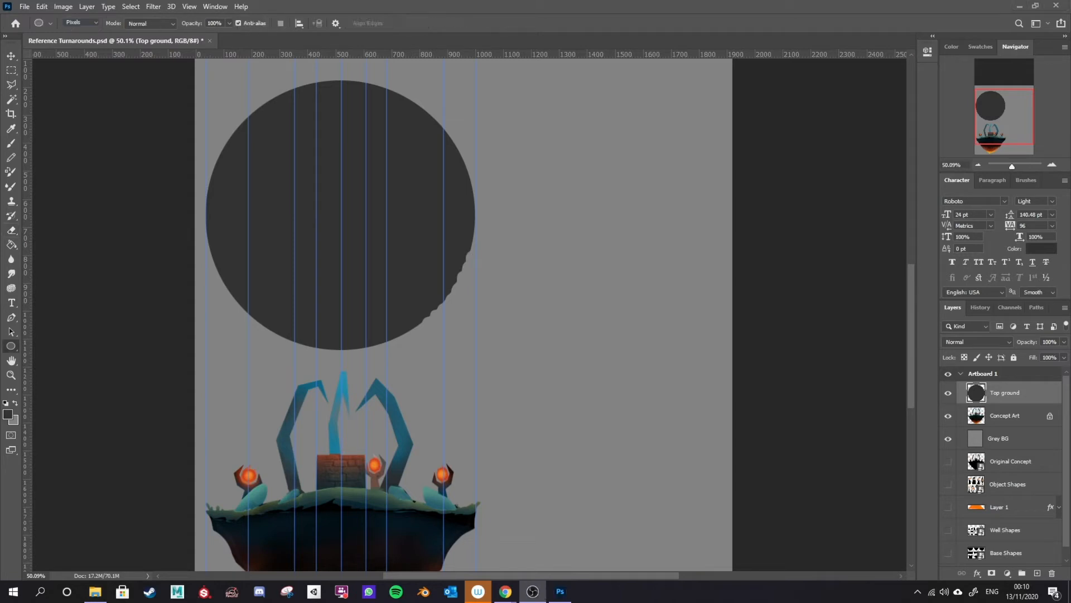
{"action": "left_click", "coordinate": [89, 22]}
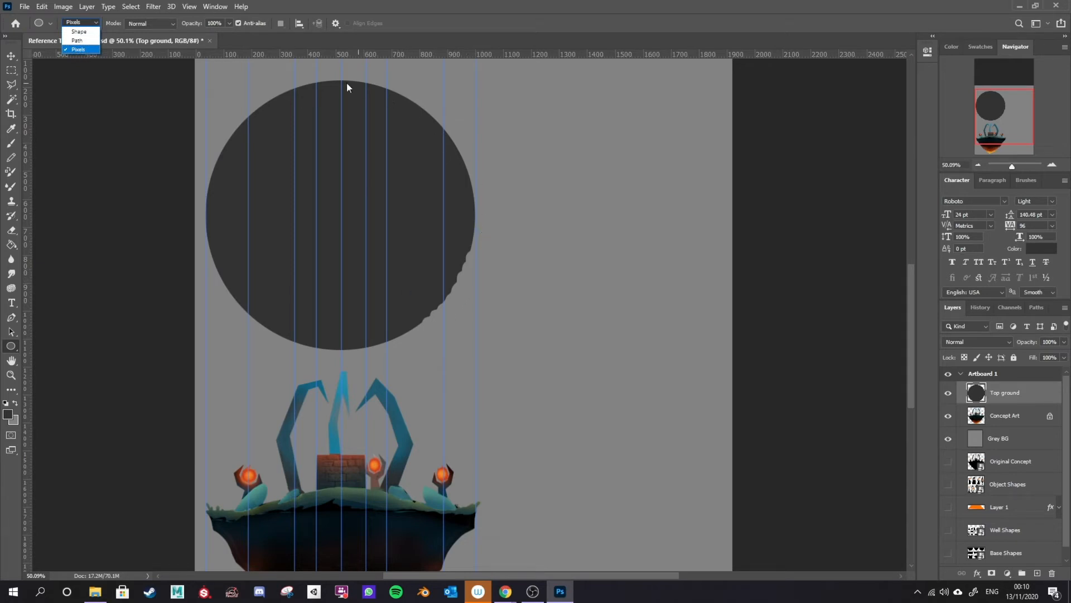
{"action": "left_click", "coordinate": [1052, 395]}
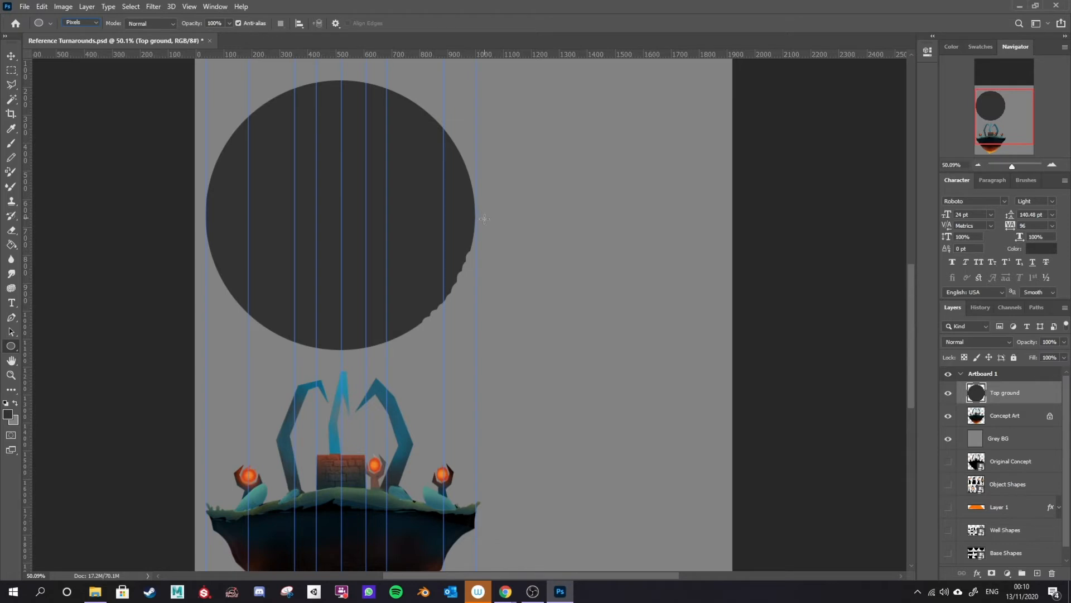
{"action": "left_click_drag", "start_coordinate": [476, 234], "coordinate": [477, 243]}
{"action": "key", "text": "ctrl+z"}
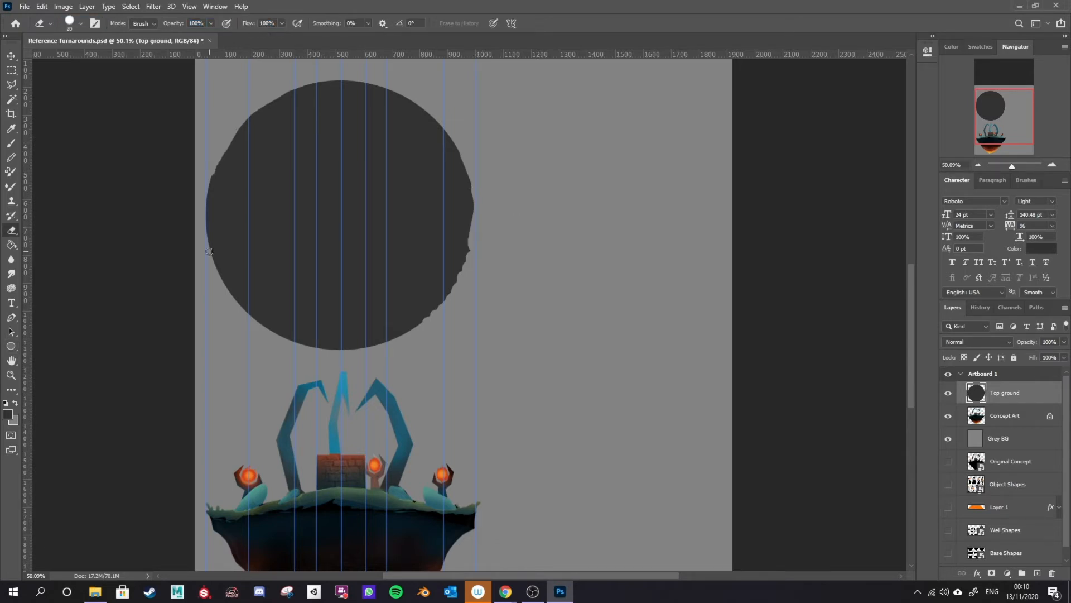
Step: Erase around the circle's edges to give the top ground an irregular, rocky outline
{"action": "left_click_drag", "start_coordinate": [209, 251], "coordinate": [326, 130]}
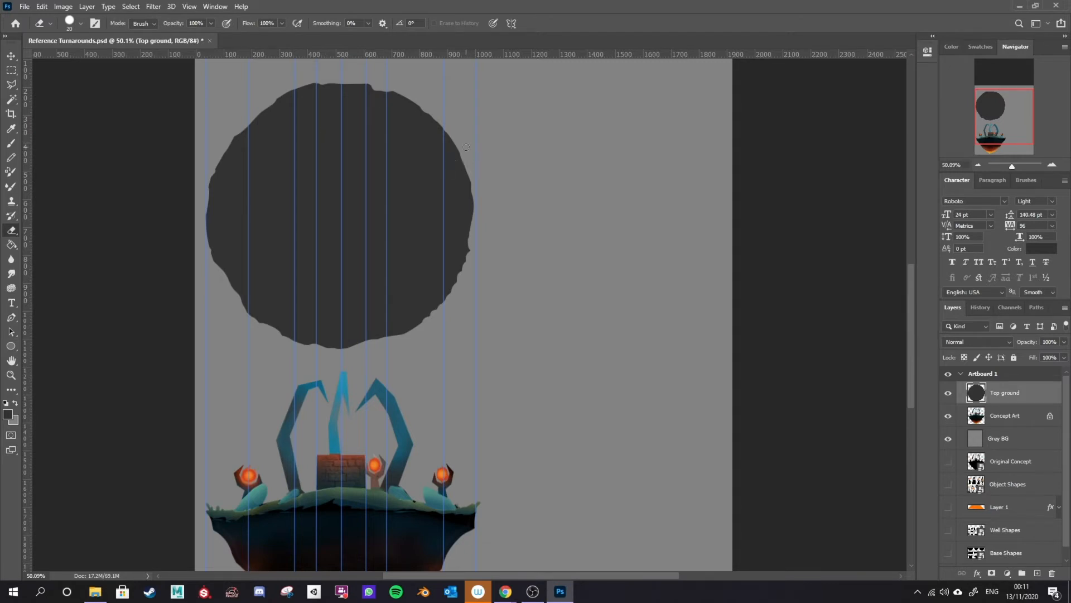
{"action": "left_click_drag", "start_coordinate": [441, 126], "coordinate": [466, 146]}
{"action": "mouse_move", "coordinate": [208, 248]}
{"action": "left_mouse_down"}
{"action": "mouse_move", "coordinate": [205, 232]}
{"action": "mouse_move", "coordinate": [217, 268]}
{"action": "left_mouse_up"}
{"action": "left_click_drag", "start_coordinate": [465, 271], "coordinate": [474, 255]}
{"action": "mouse_move", "coordinate": [423, 320]}
{"action": "left_mouse_down"}
{"action": "mouse_move", "coordinate": [410, 328]}
{"action": "mouse_move", "coordinate": [433, 313]}
{"action": "left_mouse_up"}
{"action": "left_click_drag", "start_coordinate": [409, 330], "coordinate": [399, 336]}
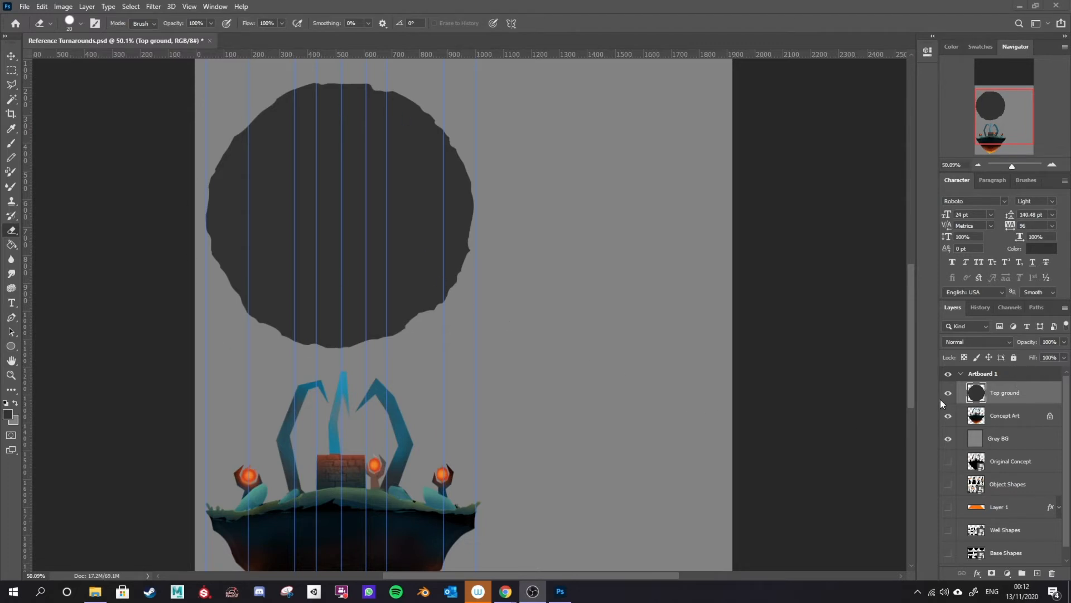
Step: Add a black 000000 Stroke layer style to the Top ground layer
{"action": "double_click", "coordinate": [1047, 397]}
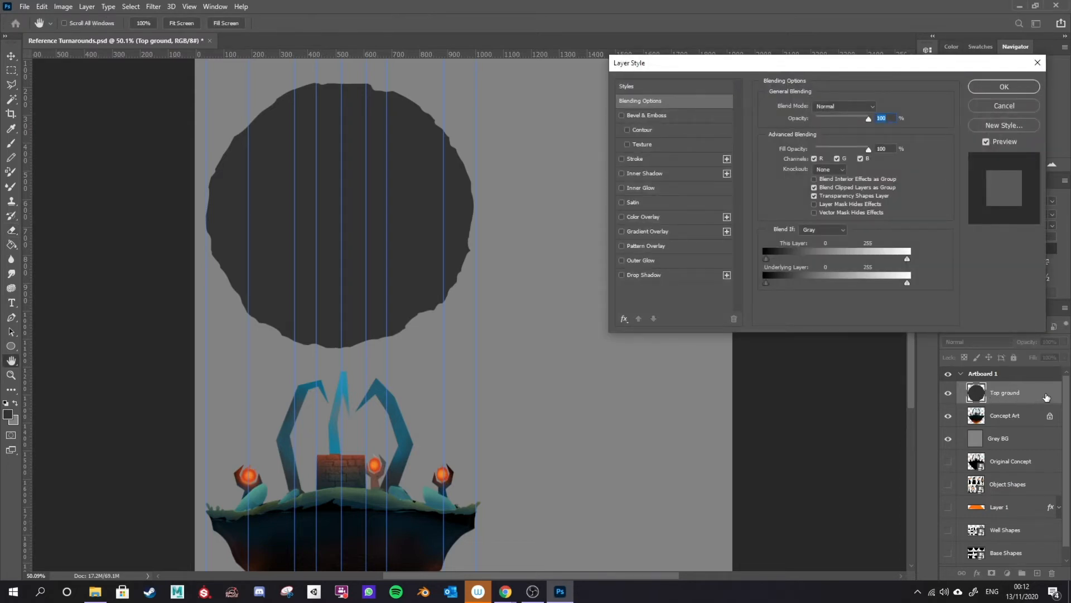
{"action": "left_click_drag", "start_coordinate": [631, 66], "coordinate": [591, 80]}
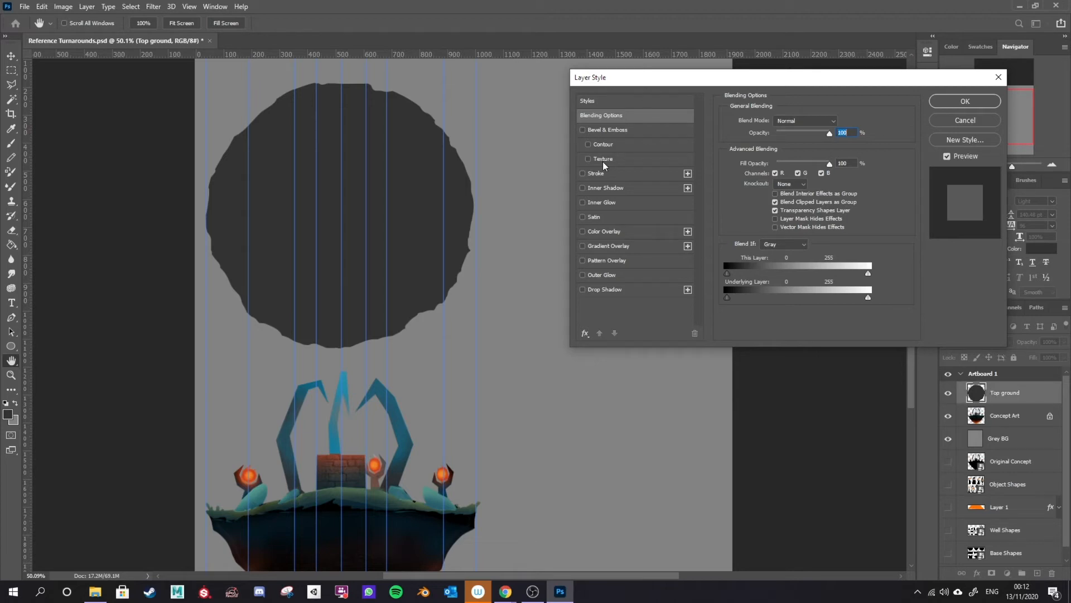
{"action": "left_click", "coordinate": [584, 177]}
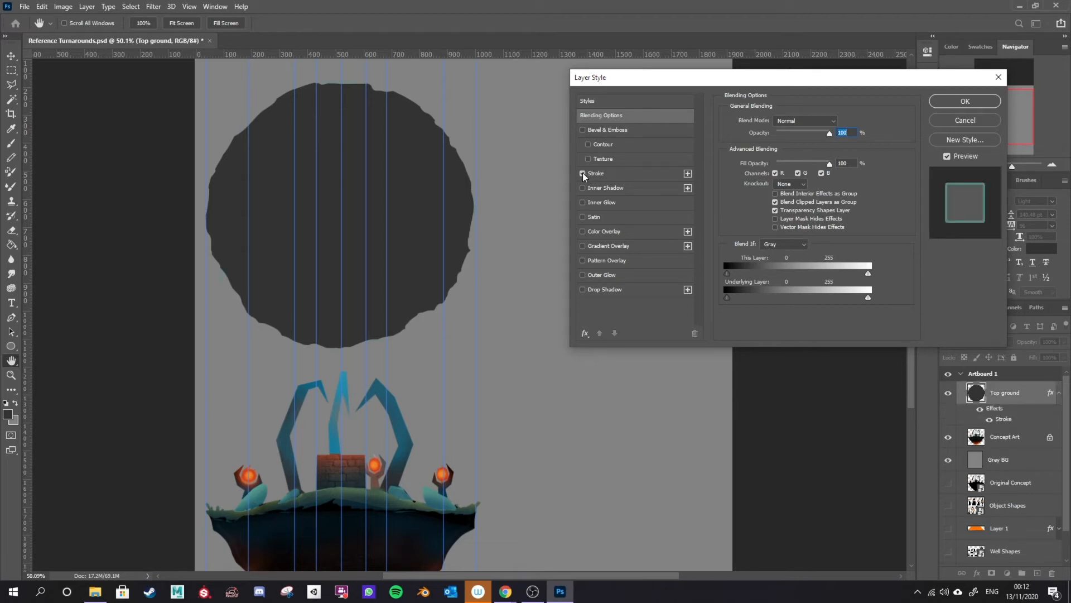
{"action": "left_click", "coordinate": [637, 176]}
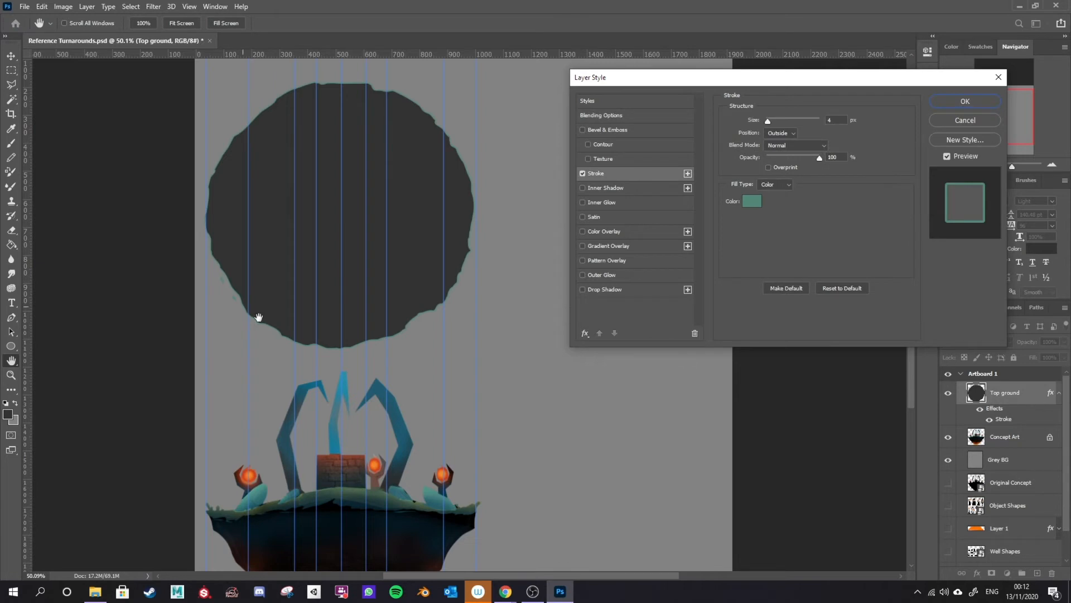
{"action": "left_click", "coordinate": [752, 201]}
{"action": "type", "text": "000000"}
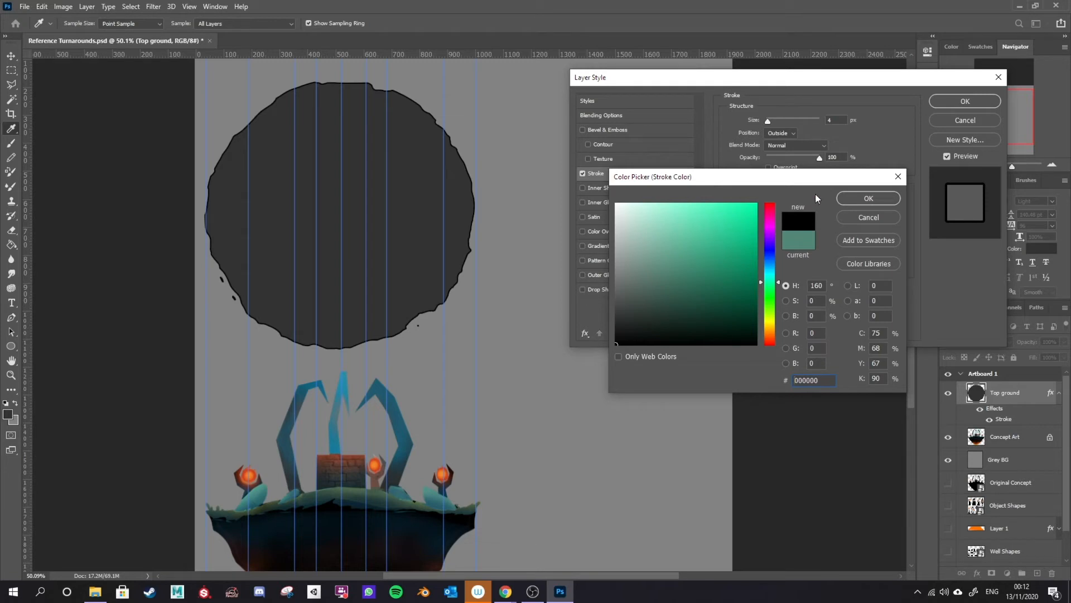
{"action": "left_click", "coordinate": [854, 199]}
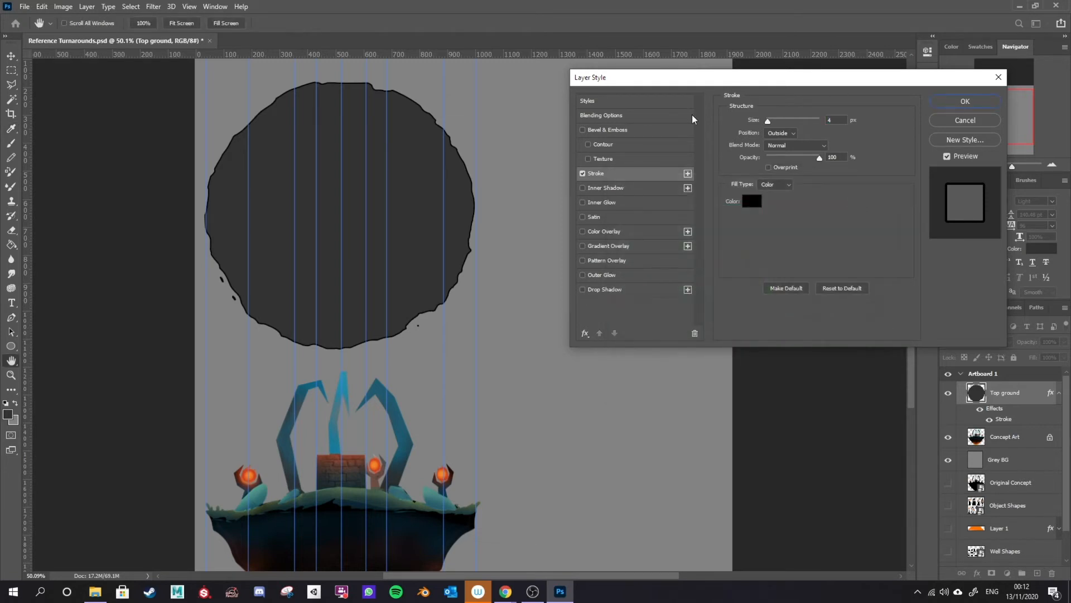
Step: Add a Color Overlay in Normal mode using a grey sampled from the canvas background
{"action": "left_click", "coordinate": [581, 231]}
{"action": "left_click", "coordinate": [618, 233]}
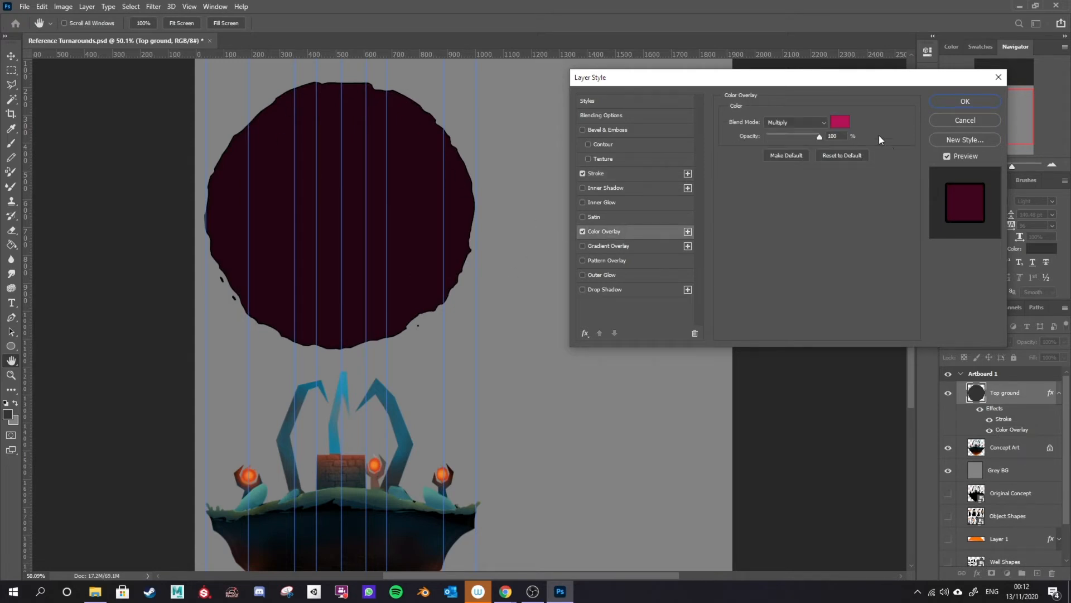
{"action": "left_click", "coordinate": [802, 122]}
{"action": "left_click", "coordinate": [796, 131]}
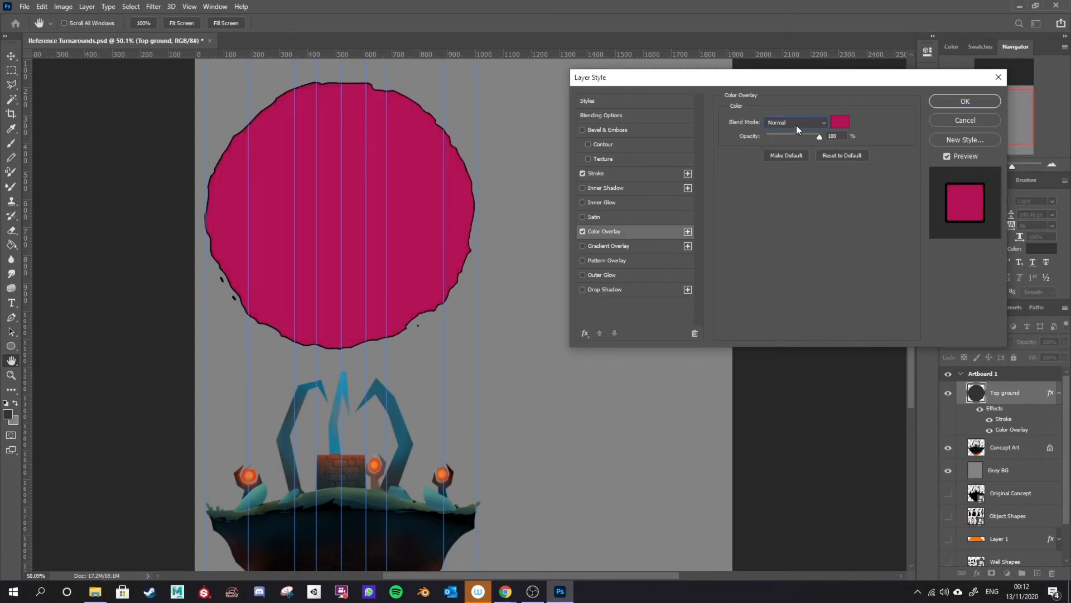
{"action": "left_click", "coordinate": [845, 123]}
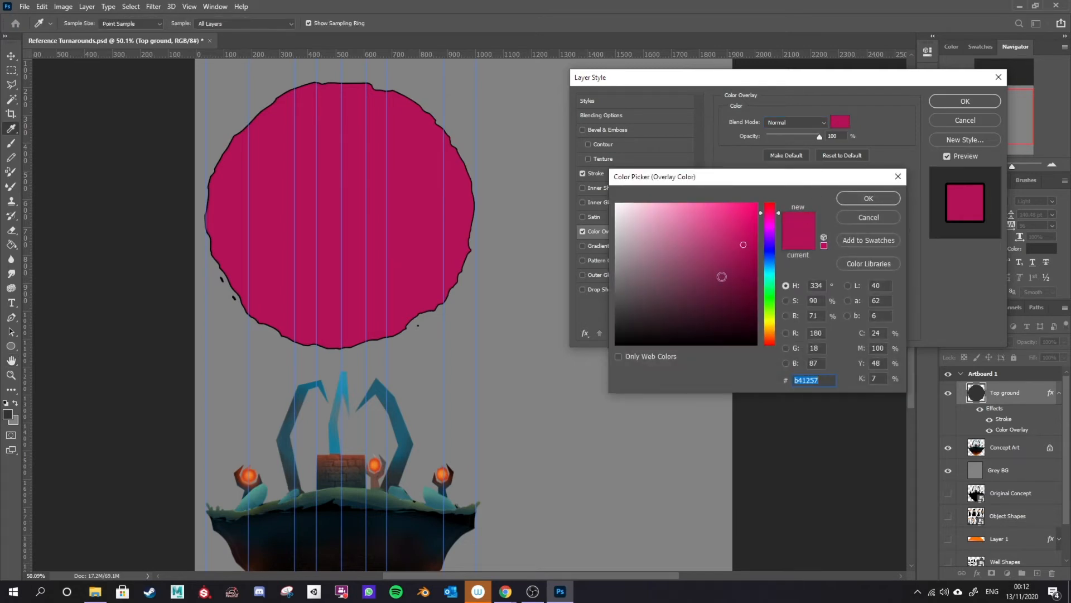
{"action": "left_click", "coordinate": [518, 283]}
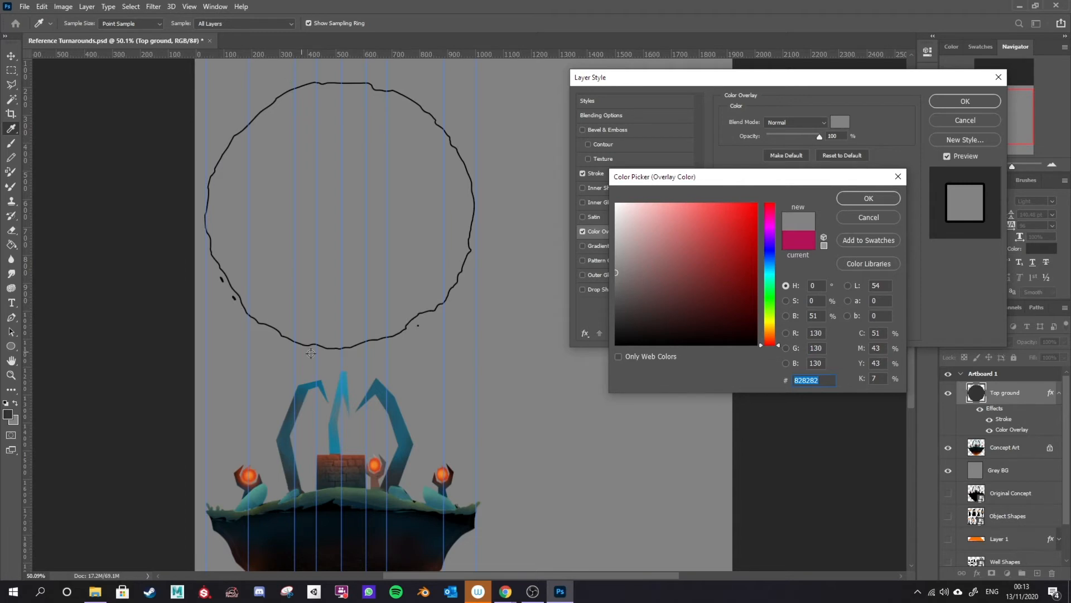
{"action": "left_click", "coordinate": [864, 198]}
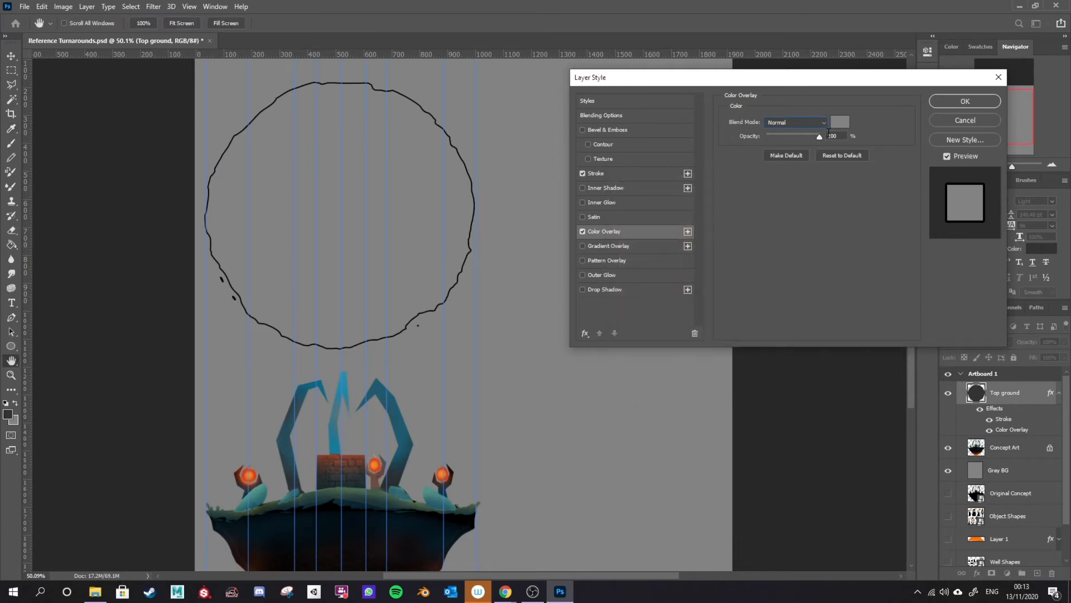
Step: Try a red overlay colour with the overlay opacity lowered to 0%
{"action": "left_click", "coordinate": [839, 123]}
{"action": "left_click", "coordinate": [722, 257]}
{"action": "left_click", "coordinate": [880, 194]}
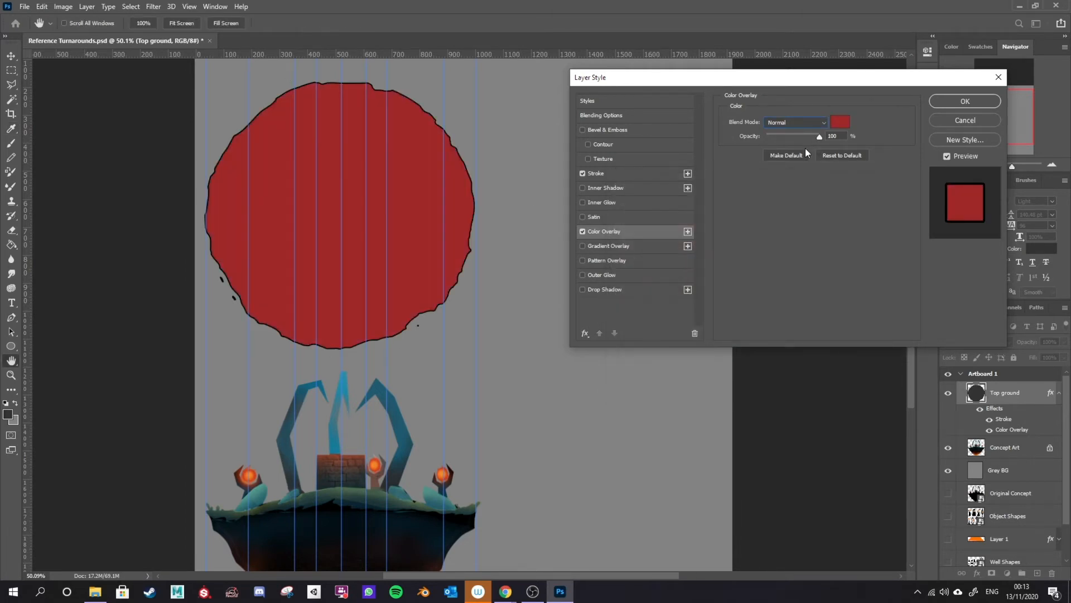
{"action": "left_click_drag", "start_coordinate": [820, 138], "coordinate": [762, 137]}
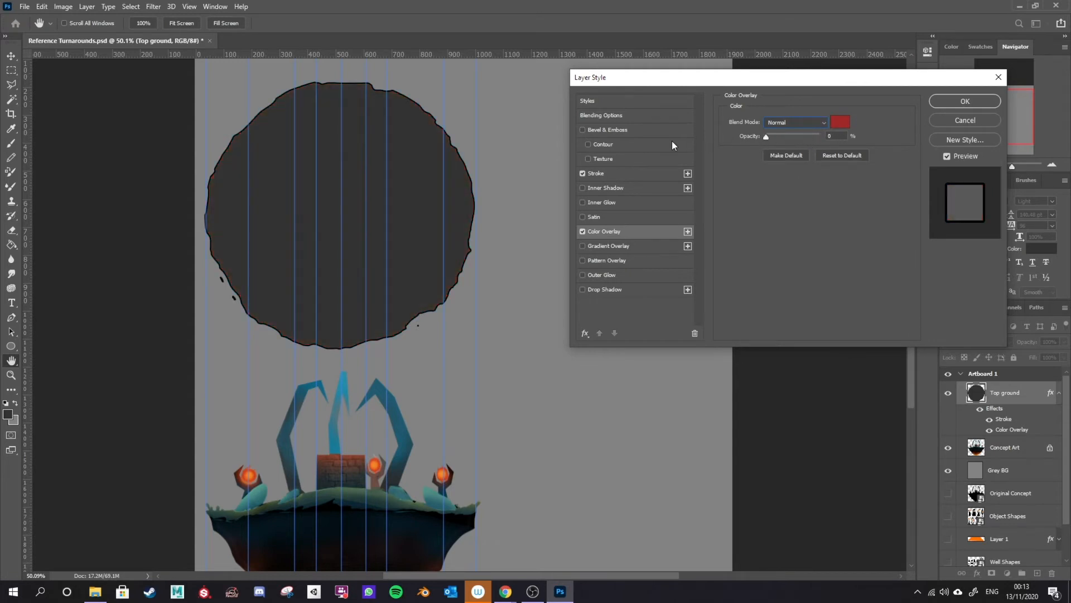
Step: Set the Color Overlay back to 100% opacity with the sampled canvas grey and apply the layer style
{"action": "key", "text": "Tab"}
{"action": "key", "text": "alt+Tab"}
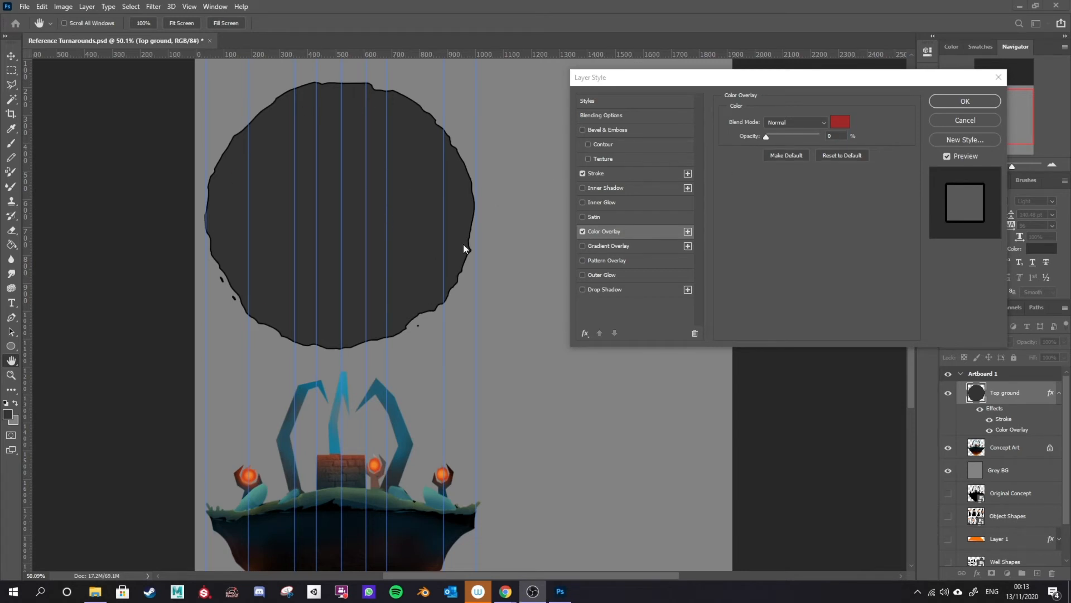
{"action": "left_click", "coordinate": [781, 142]}
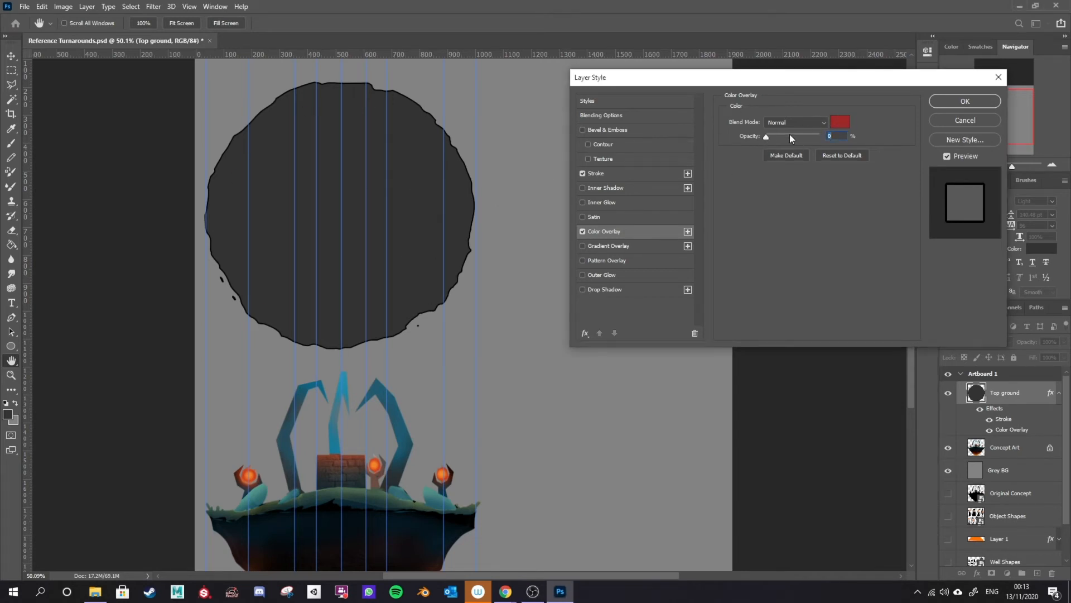
{"action": "type", "text": "100"}
{"action": "left_click", "coordinate": [840, 121]}
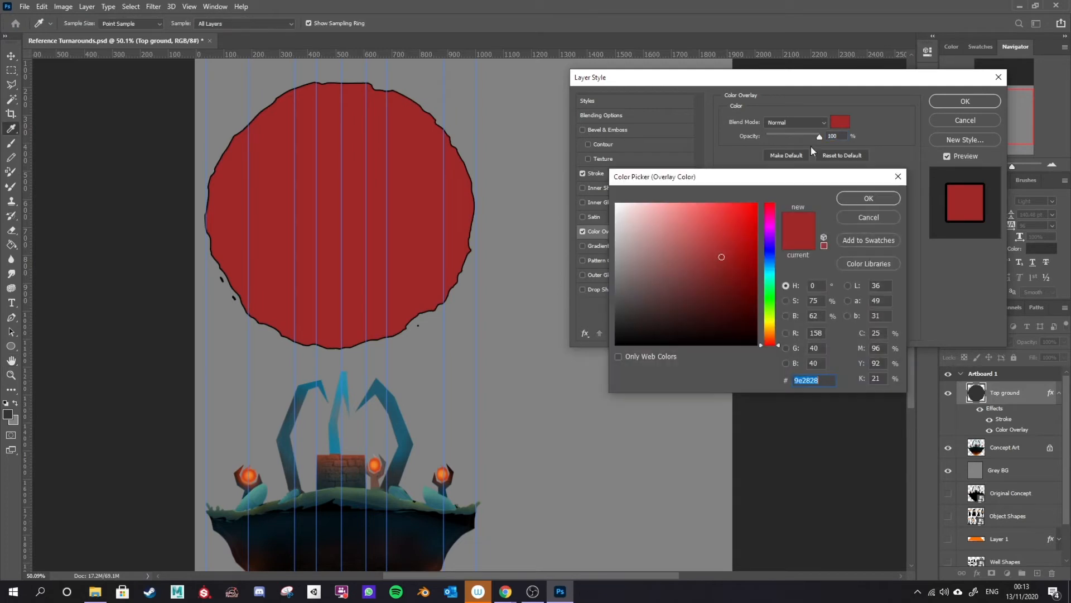
{"action": "left_click", "coordinate": [505, 322]}
{"action": "left_click", "coordinate": [867, 196]}
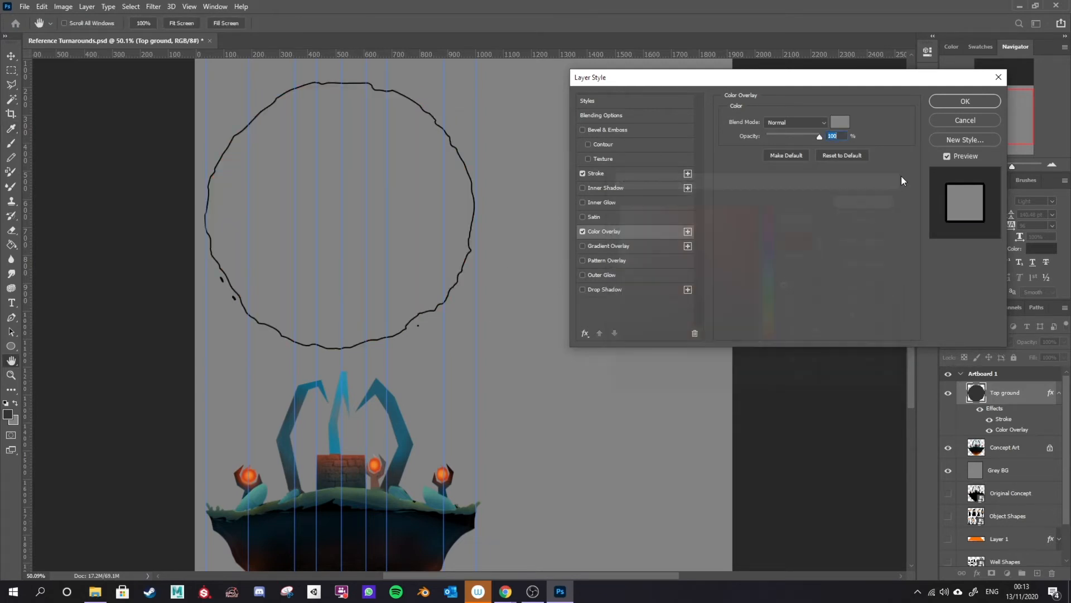
{"action": "left_click", "coordinate": [969, 102]}
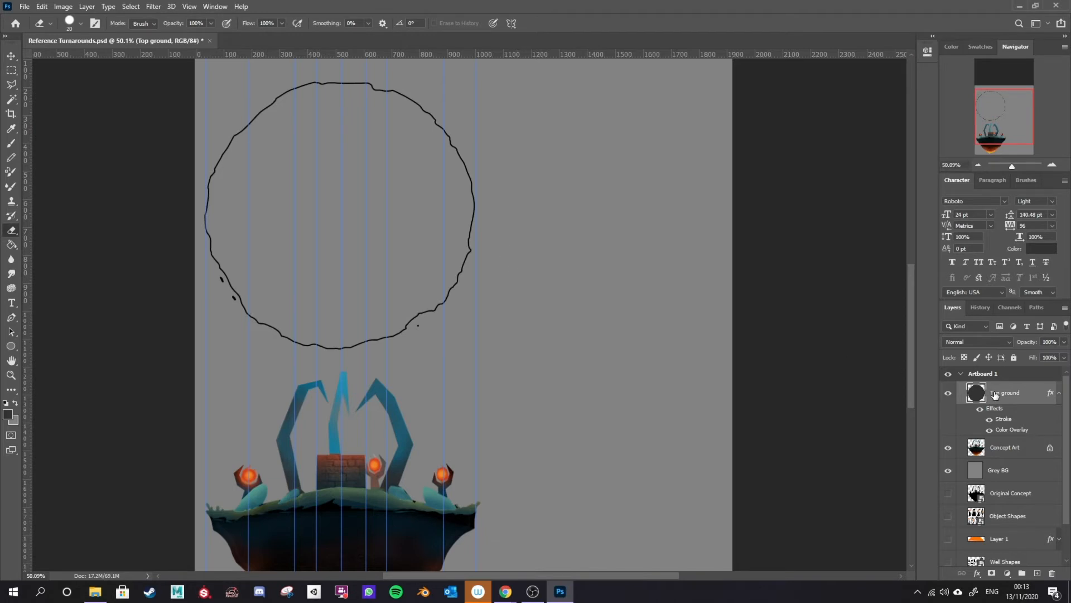
Step: Try sketching freehand black outline shapes beside the circle with the Brush tool
{"action": "key", "text": "b"}
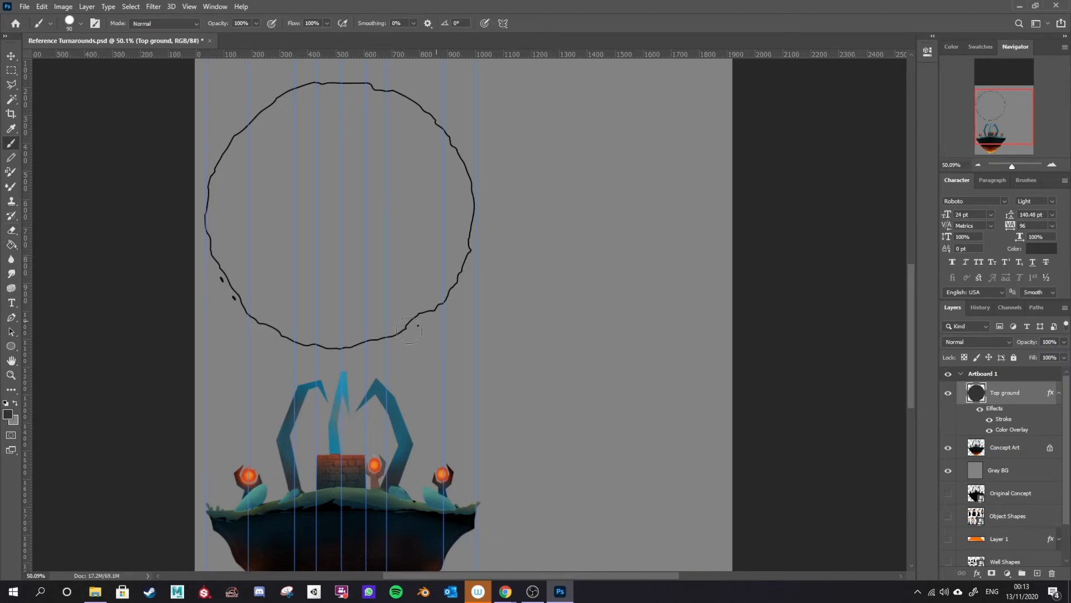
{"action": "left_click", "coordinate": [6, 403]}
{"action": "mouse_move", "coordinate": [516, 262]}
{"action": "left_mouse_down"}
{"action": "mouse_move", "coordinate": [548, 279]}
{"action": "mouse_move", "coordinate": [572, 228]}
{"action": "mouse_move", "coordinate": [524, 235]}
{"action": "left_mouse_up"}
{"action": "key", "text": "bracketleft"}
{"action": "mouse_move", "coordinate": [551, 191]}
{"action": "left_mouse_down"}
{"action": "mouse_move", "coordinate": [558, 169]}
{"action": "mouse_move", "coordinate": [580, 193]}
{"action": "mouse_move", "coordinate": [614, 173]}
{"action": "mouse_move", "coordinate": [550, 189]}
{"action": "left_mouse_up"}
{"action": "mouse_move", "coordinate": [591, 159]}
{"action": "left_mouse_down"}
{"action": "mouse_move", "coordinate": [540, 162]}
{"action": "mouse_move", "coordinate": [515, 196]}
{"action": "mouse_move", "coordinate": [607, 217]}
{"action": "mouse_move", "coordinate": [586, 218]}
{"action": "mouse_move", "coordinate": [588, 251]}
{"action": "mouse_move", "coordinate": [570, 271]}
{"action": "mouse_move", "coordinate": [549, 346]}
{"action": "mouse_move", "coordinate": [492, 344]}
{"action": "mouse_move", "coordinate": [537, 386]}
{"action": "mouse_move", "coordinate": [537, 414]}
{"action": "left_mouse_up"}
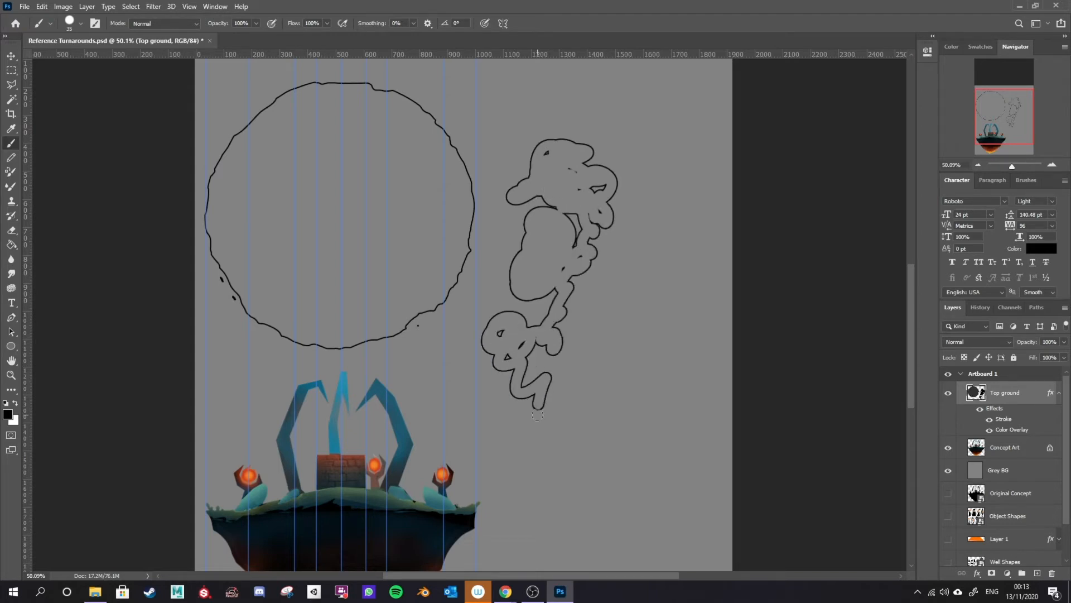
{"action": "key", "text": "ctrl+z"}
{"action": "key", "text": "ctrl+z"}
{"action": "key", "text": "ctrl+z"}
{"action": "key", "text": "ctrl+z"}
{"action": "key", "text": "ctrl+z"}
{"action": "left_click_drag", "start_coordinate": [414, 327], "coordinate": [420, 335]}
{"action": "key", "text": "ctrl+z"}
Step: Toggle the Top ground layer's effects off and back on to compare the outline look
{"action": "key", "text": "e"}
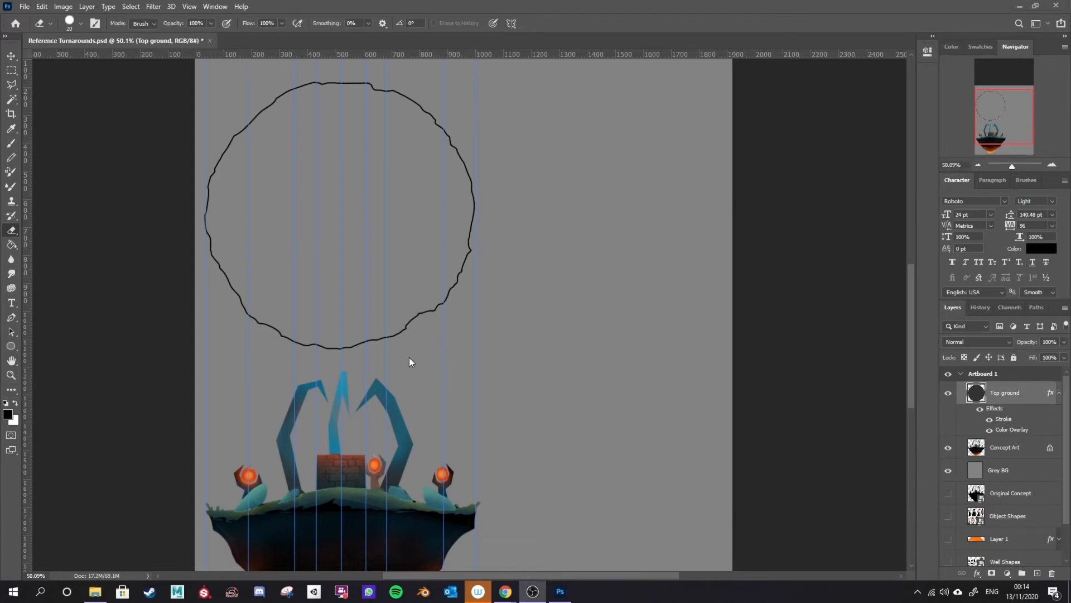
{"action": "left_click", "coordinate": [981, 410]}
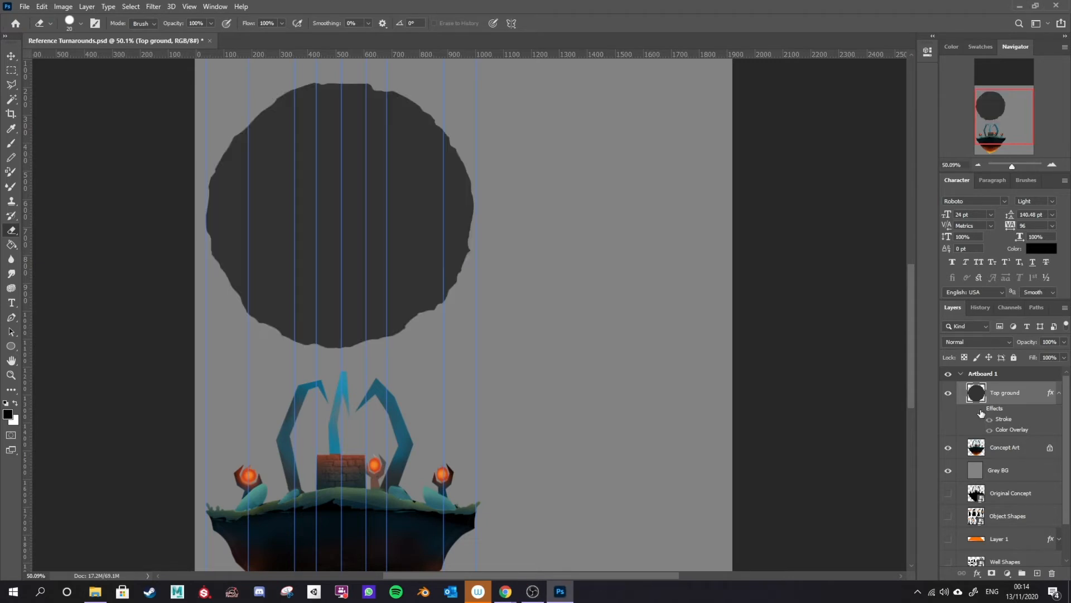
{"action": "left_click", "coordinate": [981, 411]}
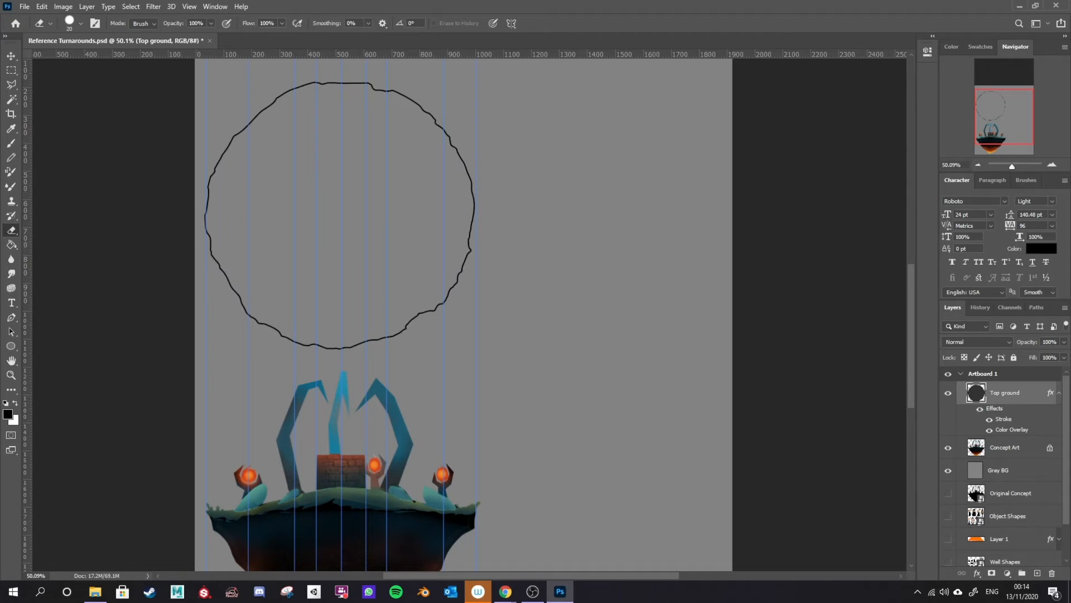
Step: Paint an extra orange dot on the right side of the circle on the Well Center layer
{"action": "key", "text": "alt+Tab"}
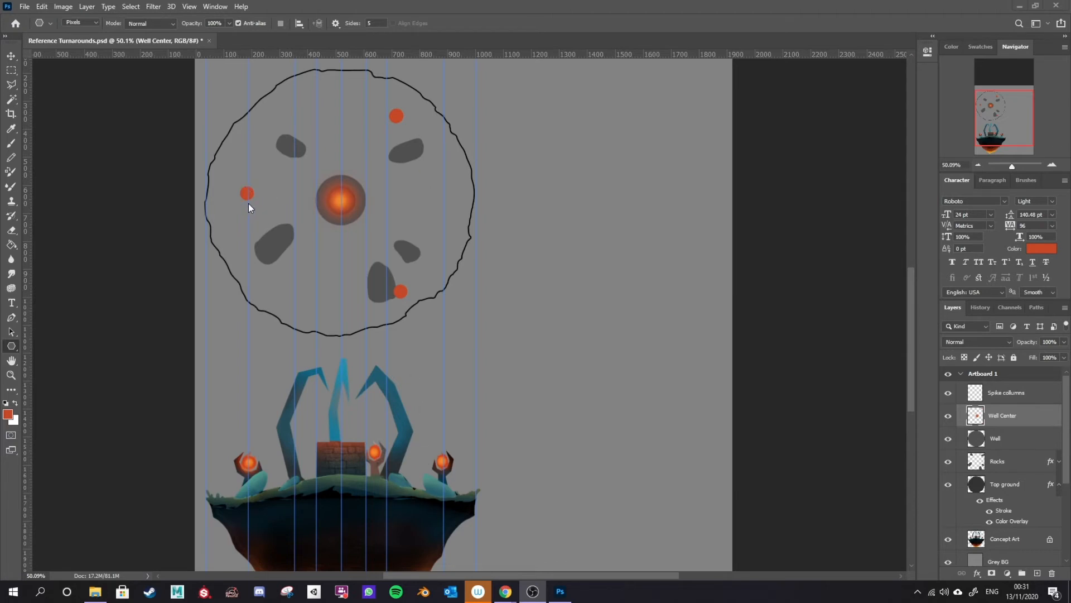
{"action": "key", "text": "b"}
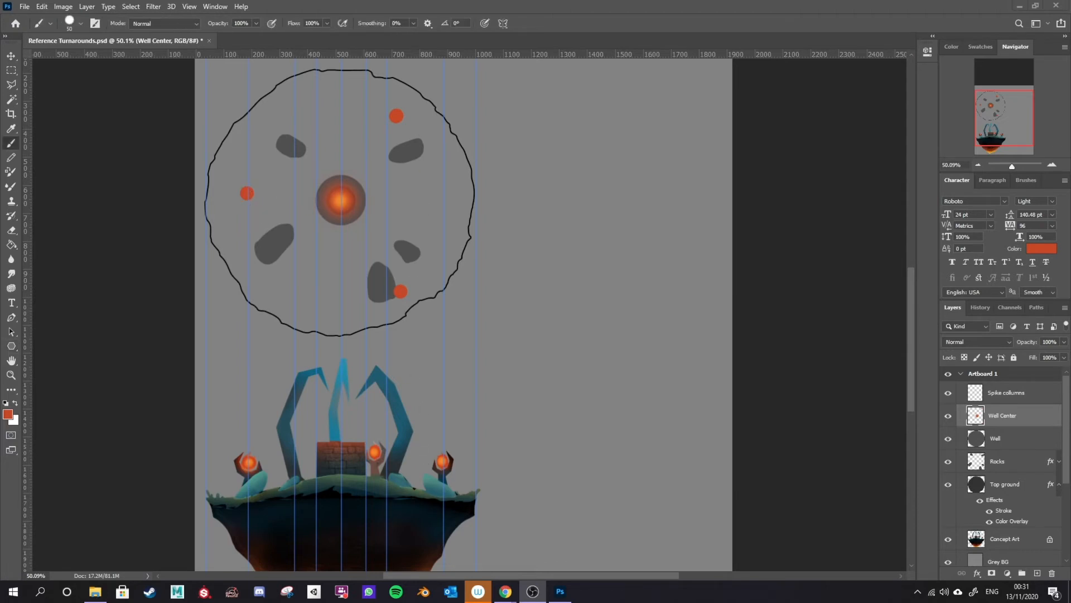
{"action": "left_click", "coordinate": [442, 197]}
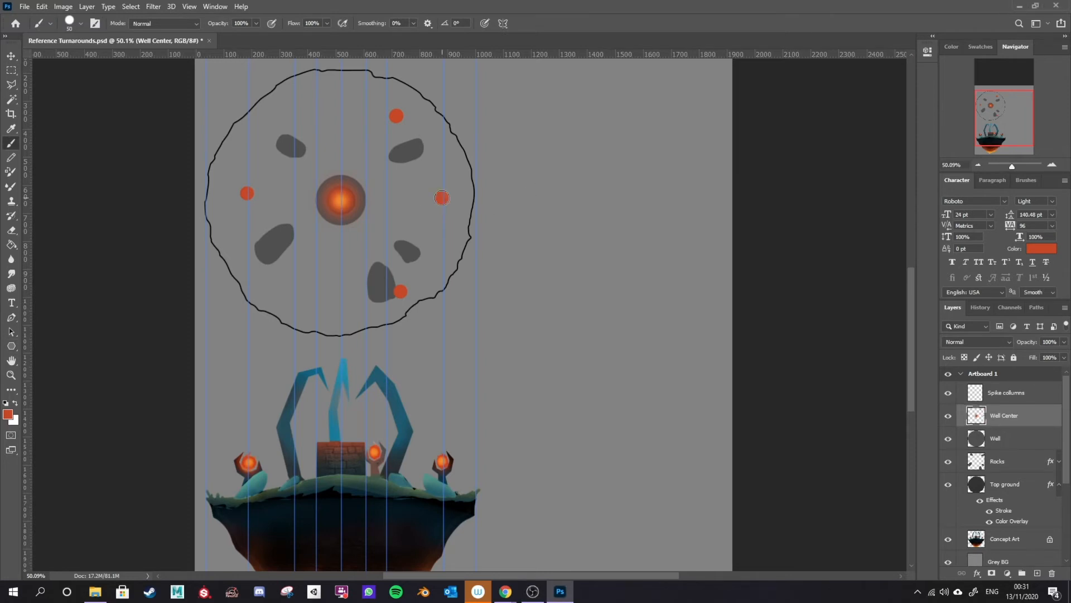
Step: Enlarge the eraser, erase the off-centre orange dots, and repaint dots at the top and bottom centre of the circle
{"action": "key", "text": "e"}
{"action": "left_click", "coordinate": [400, 111]}
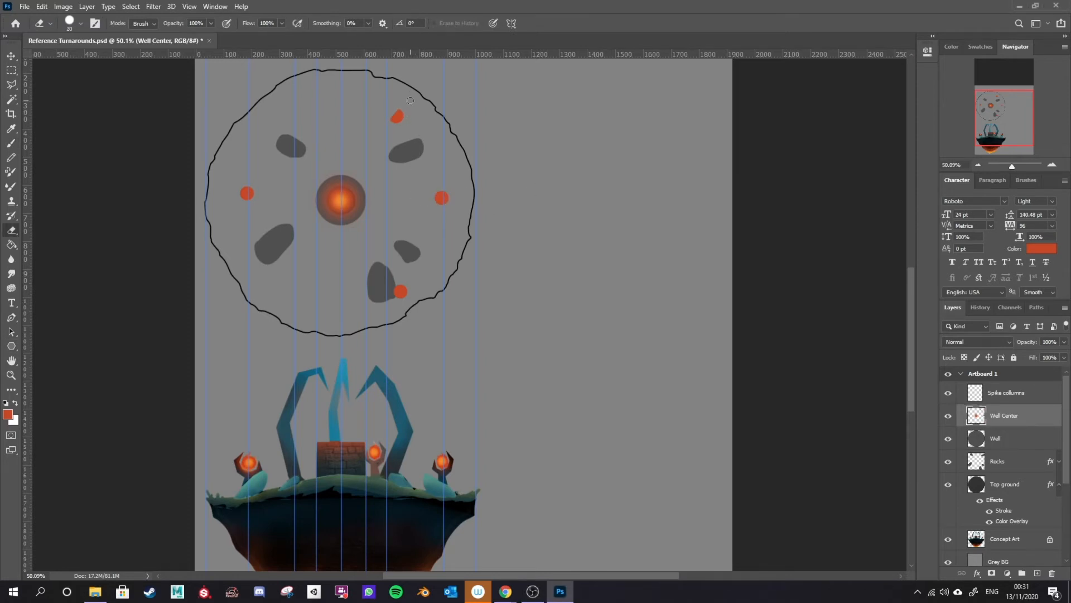
{"action": "key", "text": "]"}
{"action": "key", "text": "]"}
{"action": "key", "text": "]"}
{"action": "left_click", "coordinate": [397, 115]}
{"action": "left_click_drag", "start_coordinate": [401, 289], "coordinate": [409, 288]}
{"action": "key", "text": "b"}
{"action": "left_click", "coordinate": [343, 109]}
{"action": "left_click", "coordinate": [342, 289]}
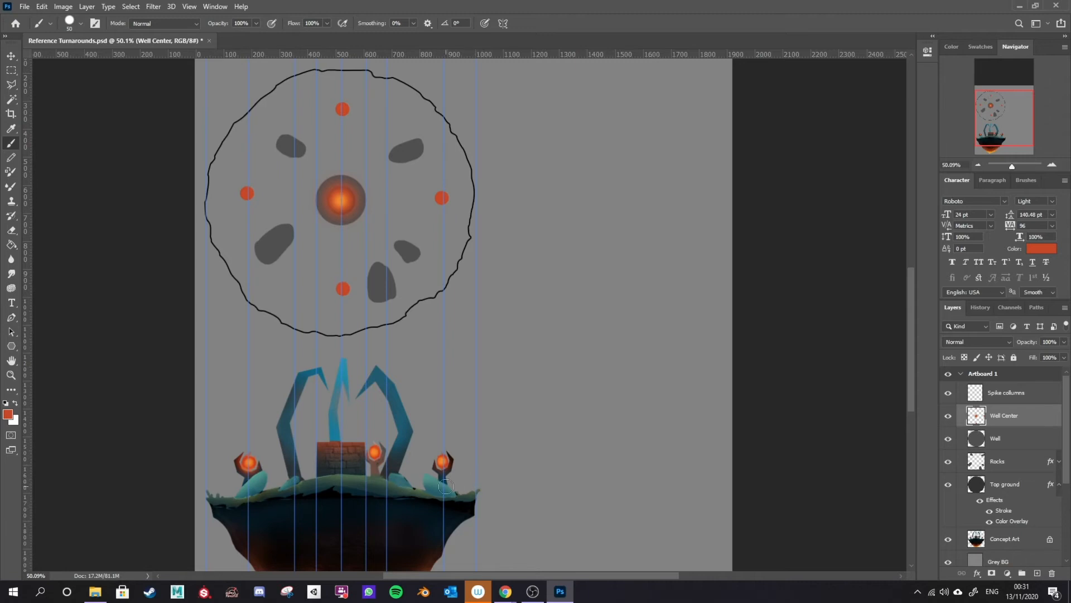
Step: Step backward through history to remove all the small orange dots around the well centre
{"action": "key", "text": "ctrl+alt+z"}
{"action": "key", "text": "ctrl+alt+z"}
{"action": "key", "text": "ctrl+alt+z"}
{"action": "key", "text": "ctrl+alt+z"}
{"action": "key", "text": "ctrl+alt+z"}
{"action": "key", "text": "ctrl+alt+z"}
{"action": "key", "text": "ctrl+alt+z"}
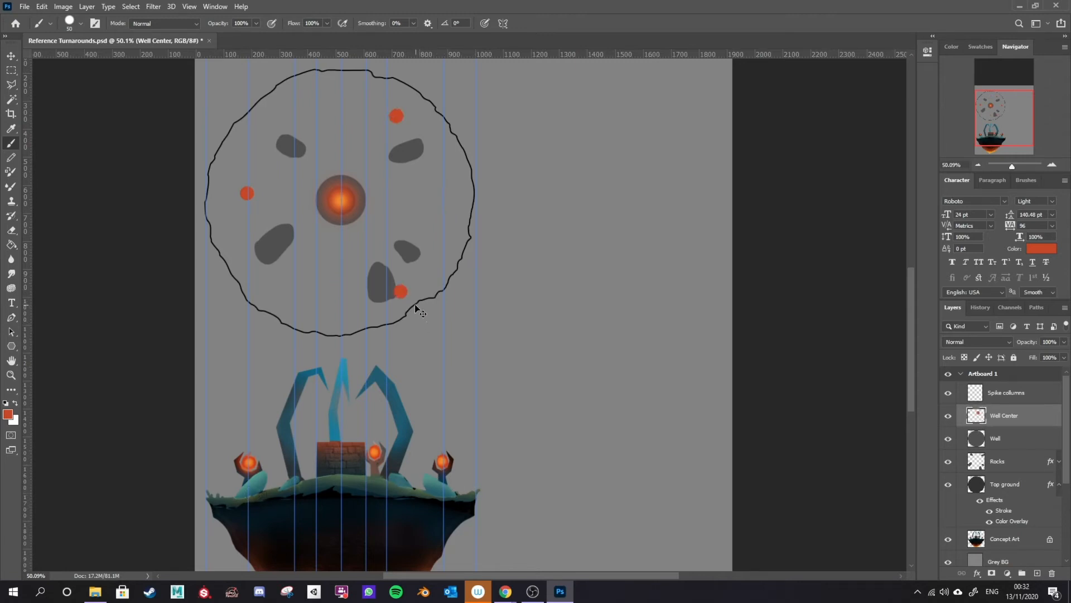
{"action": "key", "text": "ctrl+alt+z"}
{"action": "key", "text": "e"}
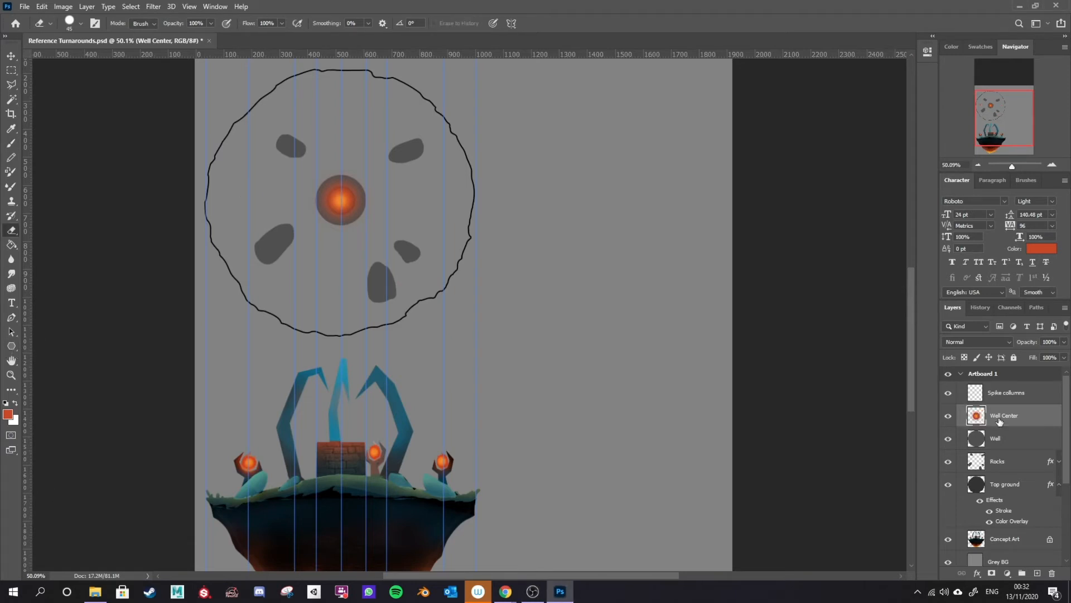
Step: Add a new layer below Spike columns and name it Triangle
{"action": "left_click", "coordinate": [1008, 393]}
{"action": "left_click", "coordinate": [1038, 572]}
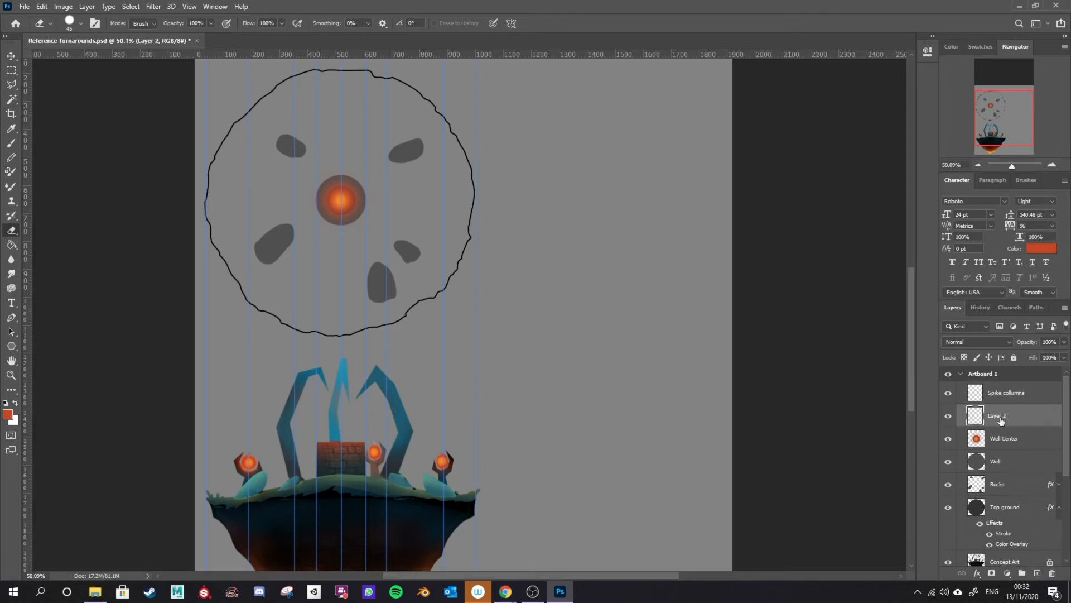
{"action": "type", "text": "Triangle"}
{"action": "key", "text": "Return"}
Step: Pick the Polygon tool set to 3 sides and try drawing a triangle over the circle, undoing the attempt
{"action": "left_click", "coordinate": [12, 346]}
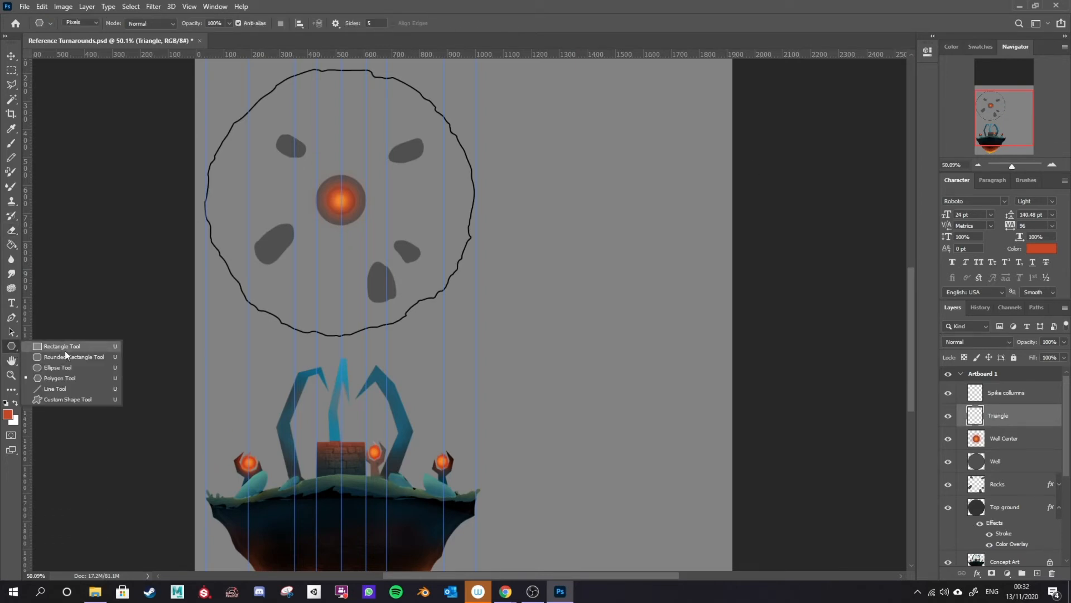
{"action": "left_click", "coordinate": [71, 378]}
{"action": "left_click", "coordinate": [370, 23]}
{"action": "left_click_drag", "start_coordinate": [387, 146], "coordinate": [569, 304]}
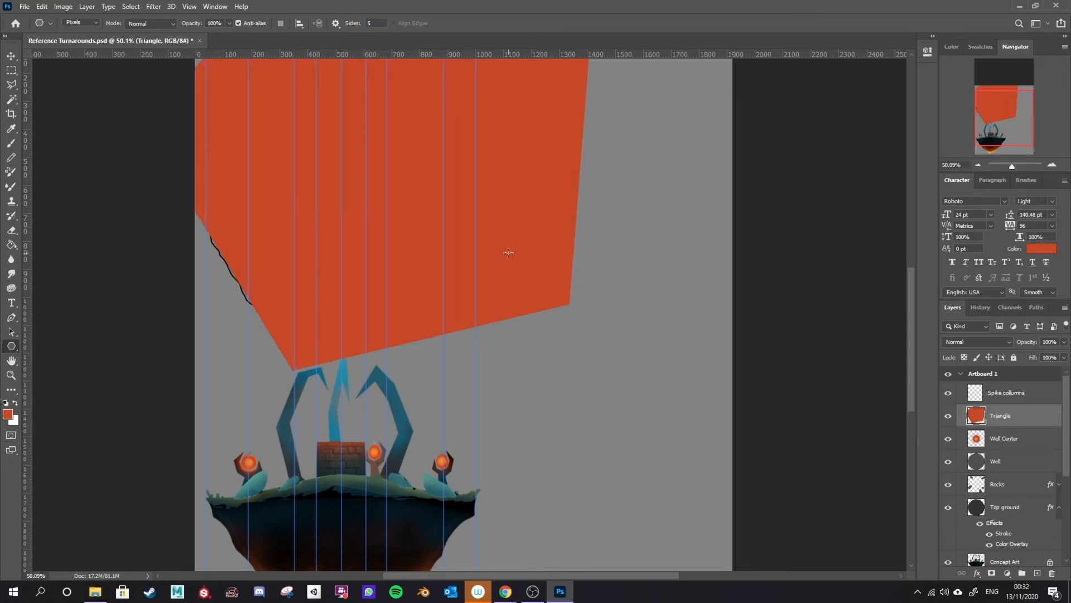
{"action": "key", "text": "ctrl+z"}
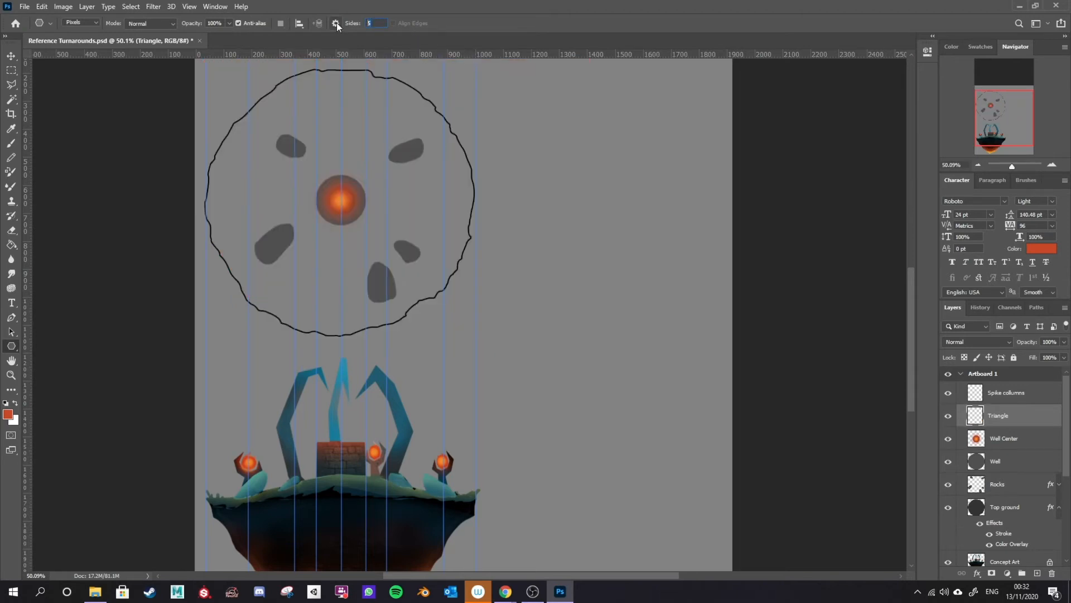
Step: Set a dark red foreground colour and draw an upright triangle centred on the glowing well core
{"action": "left_click", "coordinate": [8, 413]}
{"action": "left_click_drag", "start_coordinate": [742, 263], "coordinate": [735, 291]}
{"action": "left_click", "coordinate": [869, 198]}
{"action": "left_click_drag", "start_coordinate": [342, 200], "coordinate": [251, 253]}
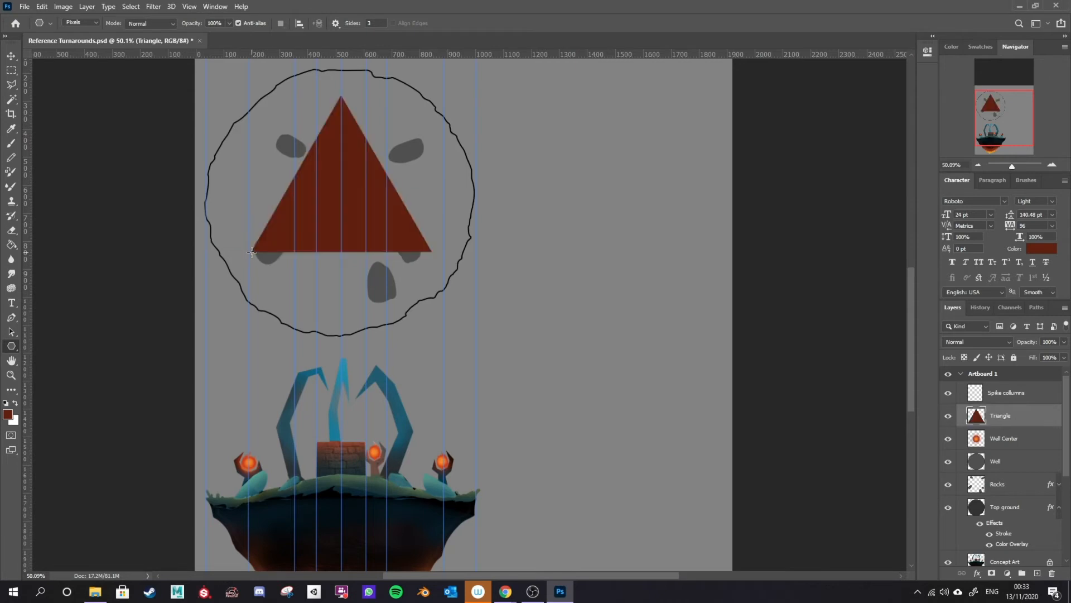
Step: Lower the Triangle layer's opacity to 22%
{"action": "left_click", "coordinate": [1063, 342]}
{"action": "left_click_drag", "start_coordinate": [1064, 355], "coordinate": [1025, 356]}
{"action": "left_click", "coordinate": [1064, 342]}
{"action": "left_click", "coordinate": [1031, 418]}
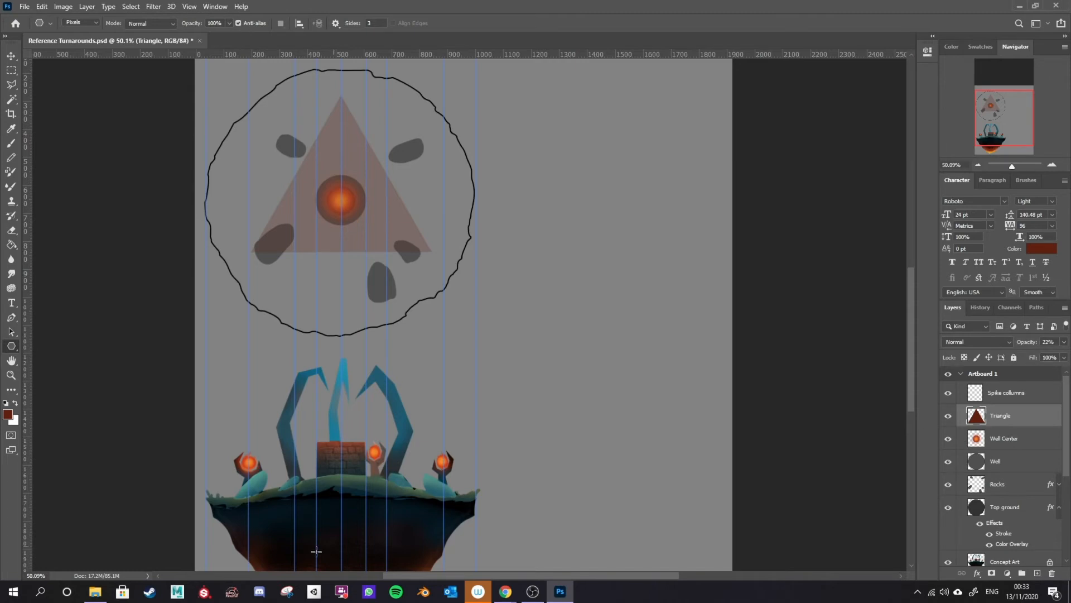
Step: On a new layer, sample the orb orange and paint dots at the triangle's three corners with the Brush tool
{"action": "key", "text": "b"}
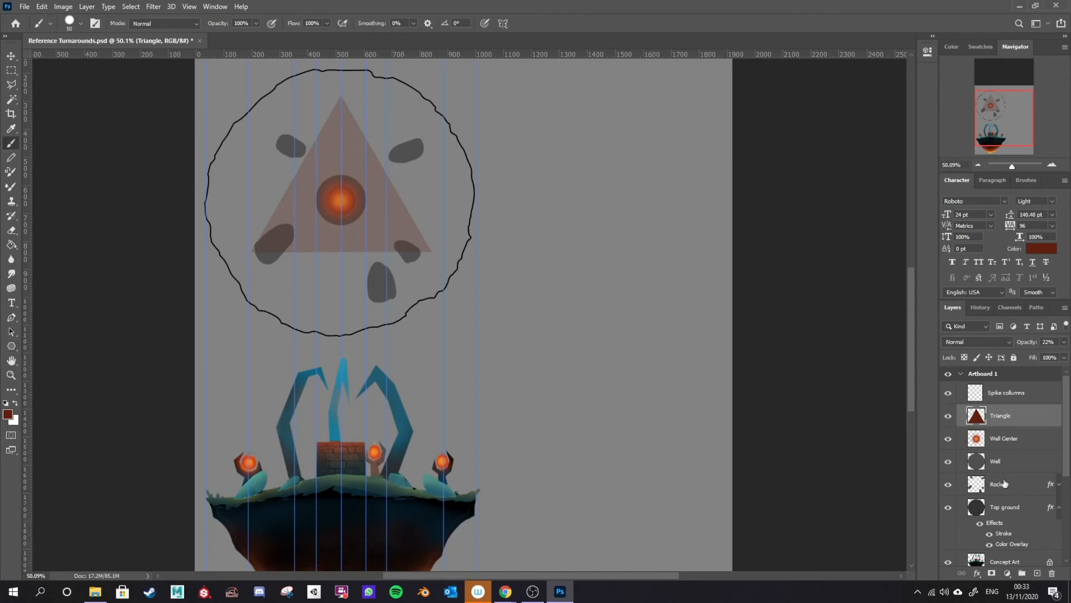
{"action": "left_click", "coordinate": [1038, 573]}
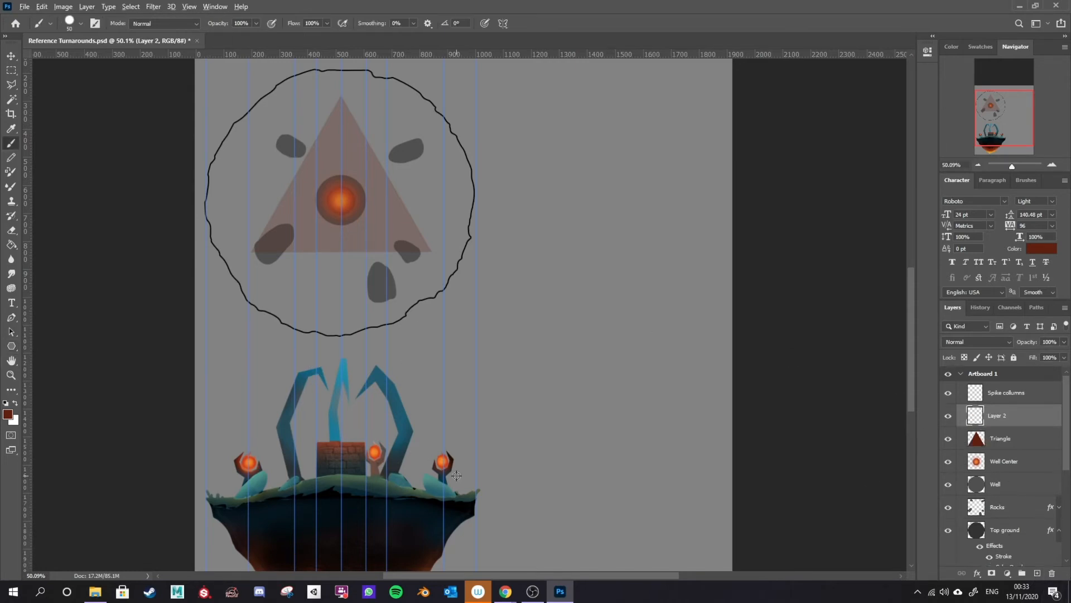
{"action": "left_click", "coordinate": [444, 464], "text": "alt"}
{"action": "left_click", "coordinate": [341, 96]}
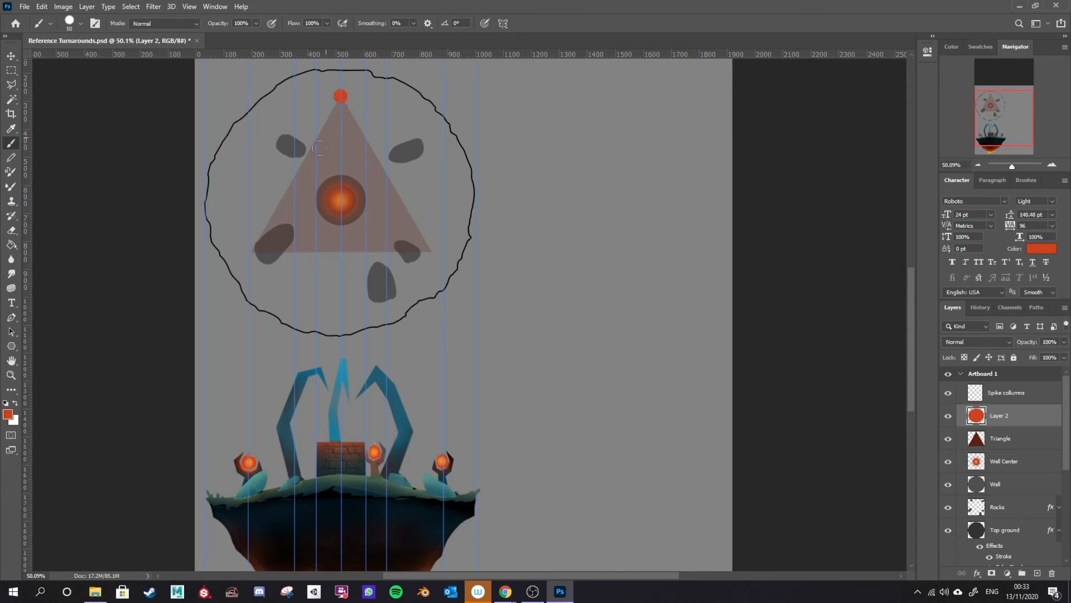
{"action": "left_click", "coordinate": [248, 253]}
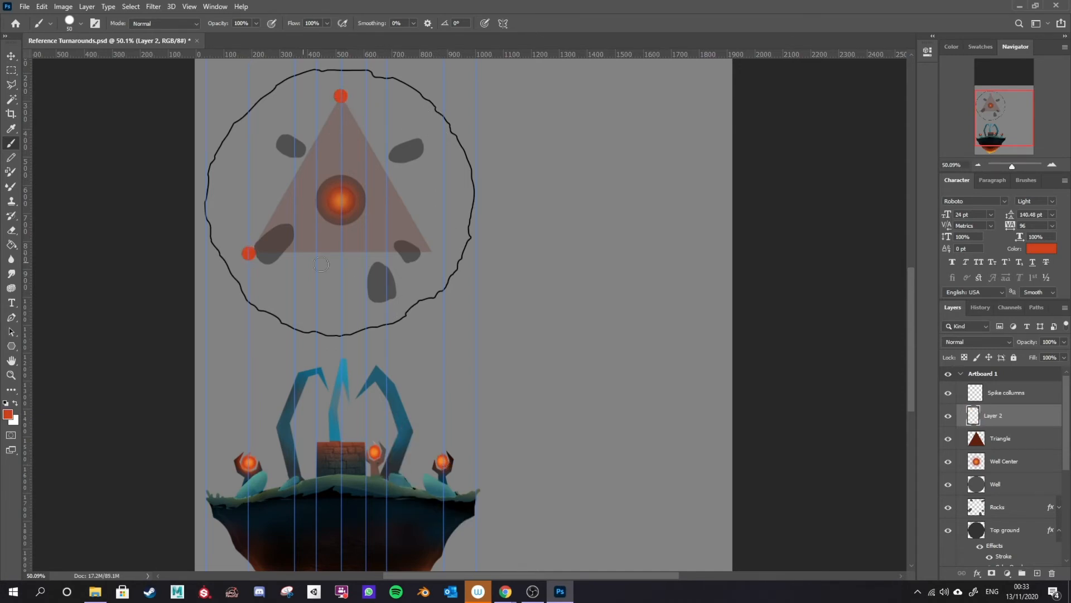
{"action": "left_click", "coordinate": [433, 253]}
{"action": "left_click", "coordinate": [443, 190]}
{"action": "key", "text": "ctrl+z"}
{"action": "mouse_move", "coordinate": [296, 481]}
{"action": "left_mouse_down"}
{"action": "mouse_move", "coordinate": [289, 409]}
{"action": "mouse_move", "coordinate": [310, 366]}
{"action": "mouse_move", "coordinate": [329, 382]}
{"action": "left_mouse_up"}
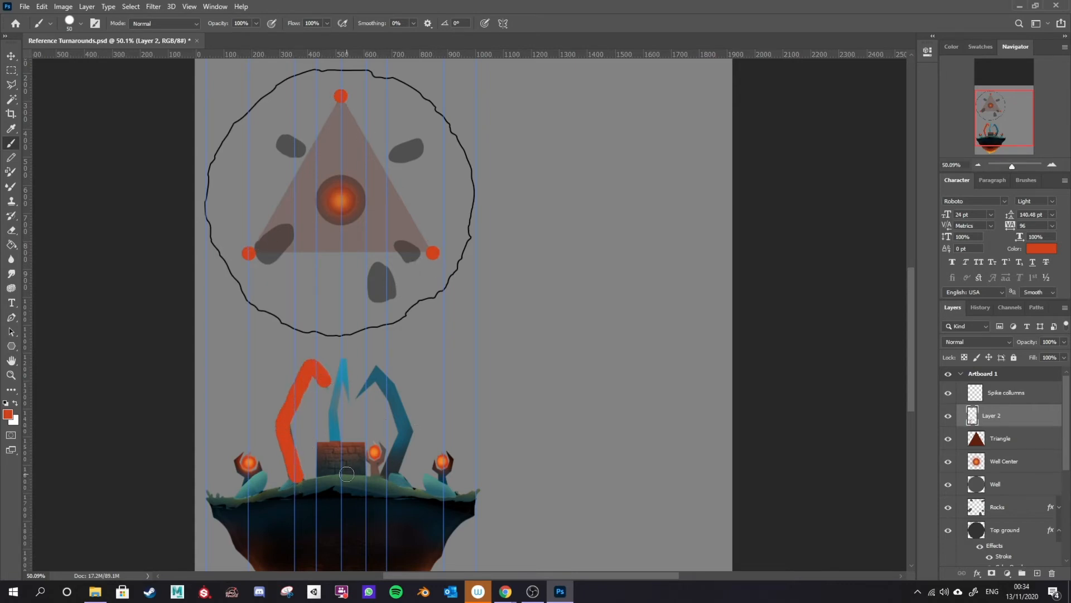
{"action": "key", "text": "ctrl+z"}
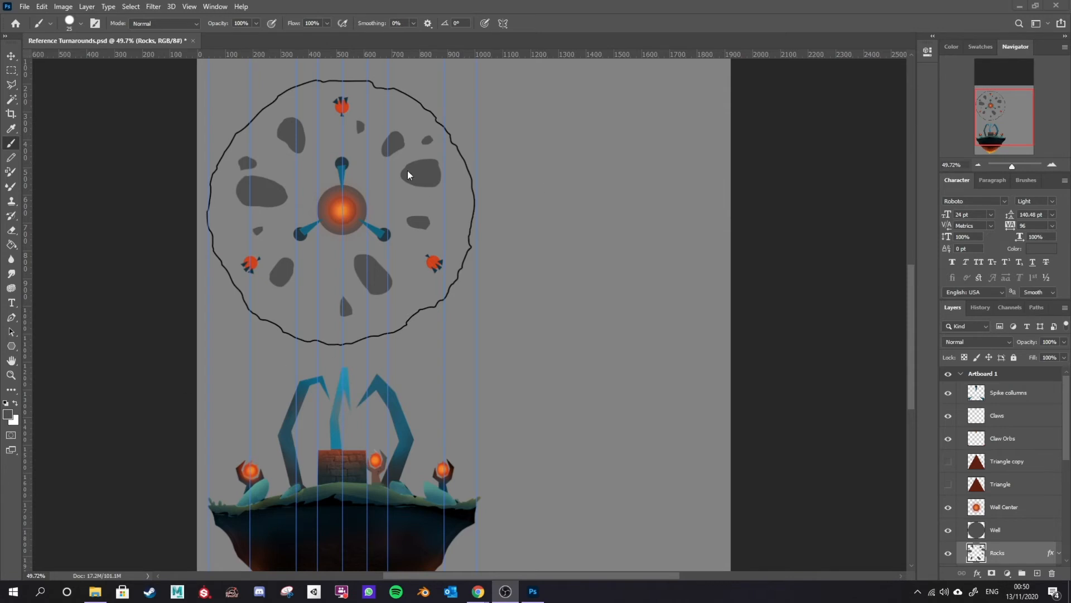
Step: Add a TOP VIEW text label above the circle and set its colour to 000000
{"action": "scroll", "coordinate": [446, 307], "scroll_direction": "up", "scroll_amount": 2}
{"action": "scroll", "coordinate": [380, 395], "scroll_direction": "down", "scroll_amount": 1}
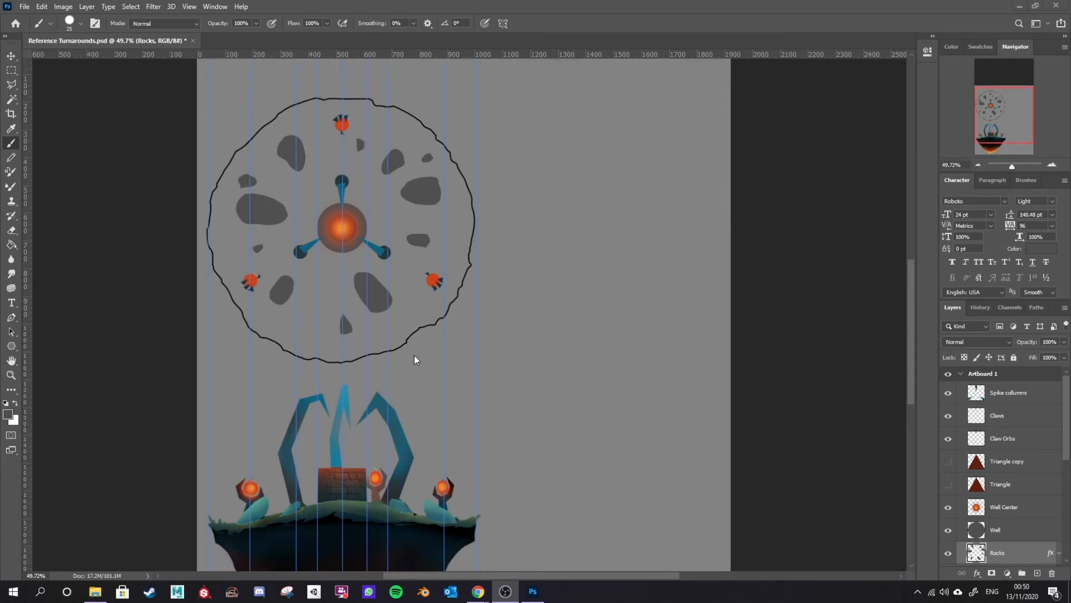
{"action": "scroll", "coordinate": [159, 342], "scroll_direction": "up", "scroll_amount": 1}
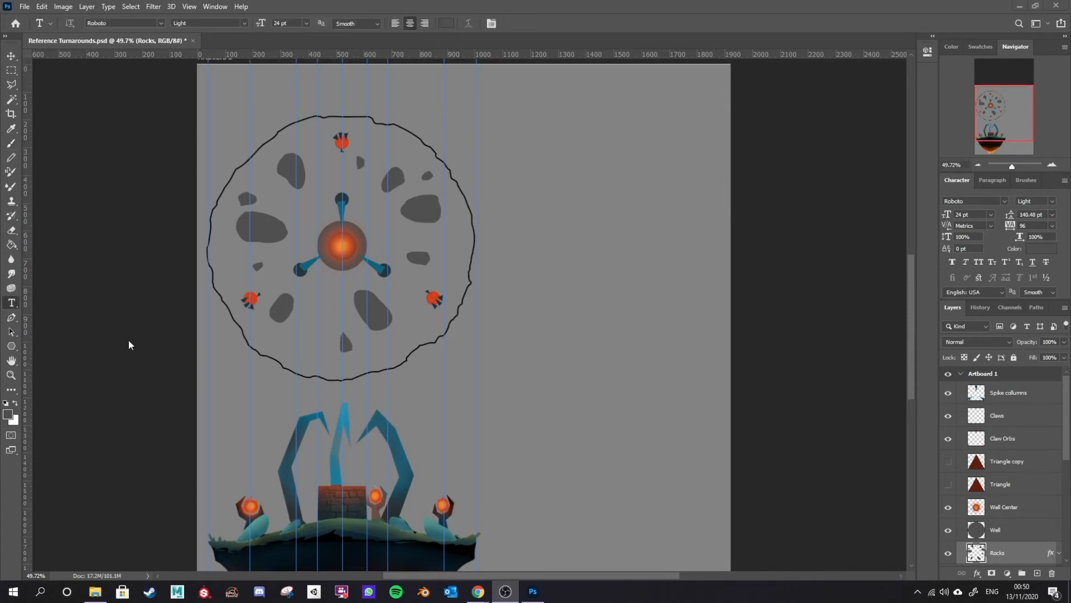
{"action": "left_click", "coordinate": [11, 302]}
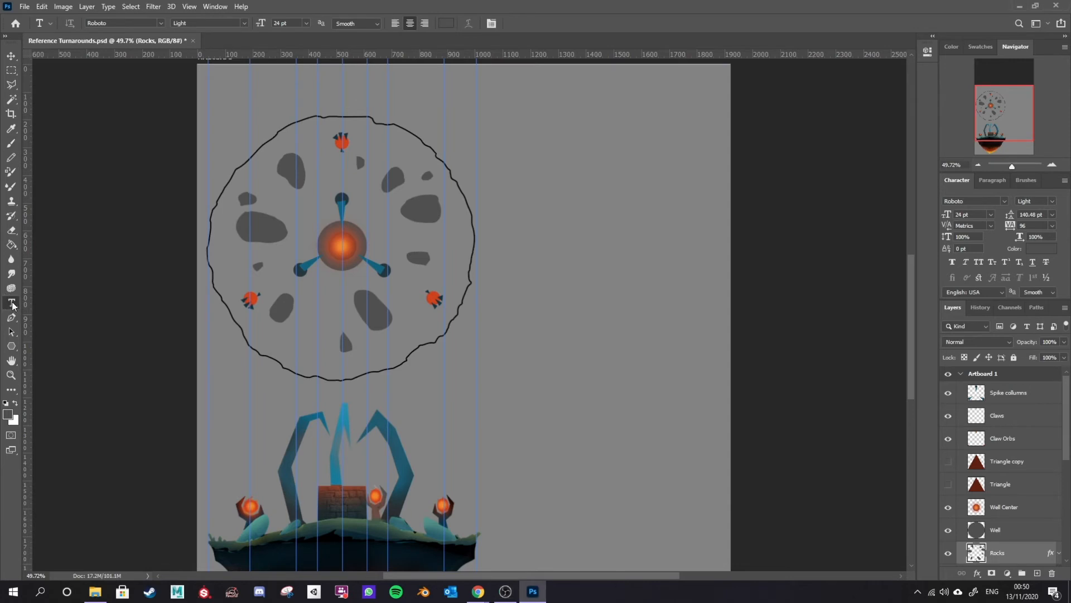
{"action": "left_click", "coordinate": [343, 101]}
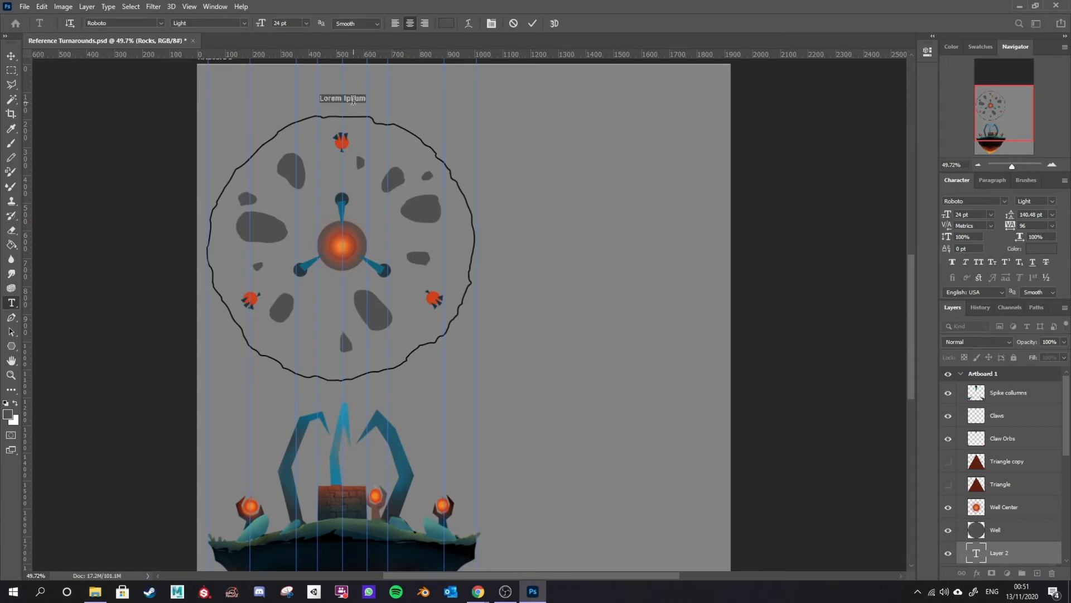
{"action": "type", "text": "Top View"}
{"action": "key", "text": "ctrl+a"}
{"action": "left_click", "coordinate": [449, 24]}
{"action": "type", "text": "000000"}
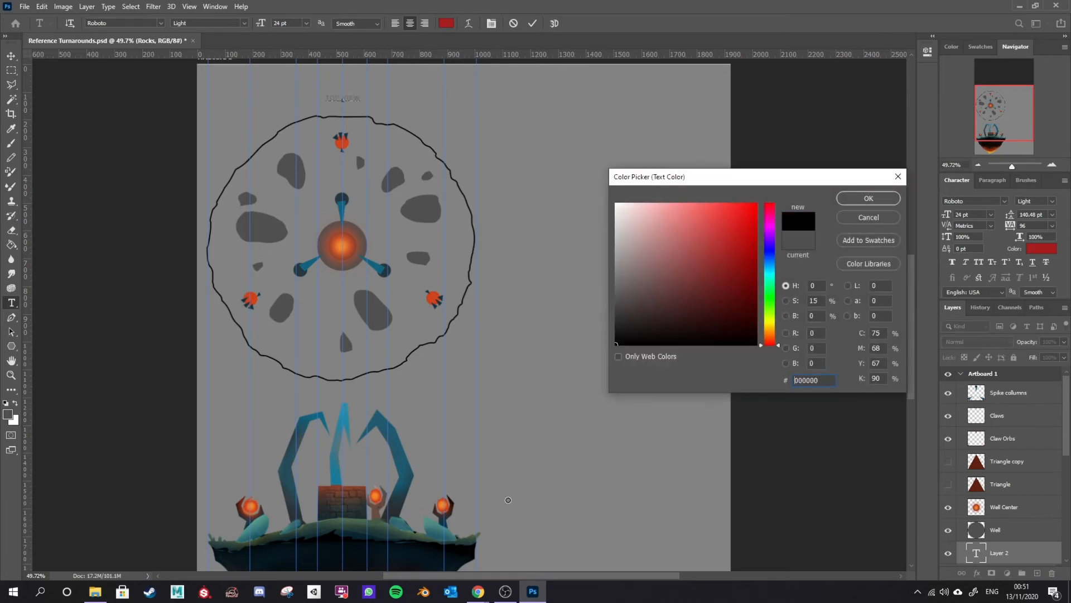
{"action": "left_click", "coordinate": [852, 197]}
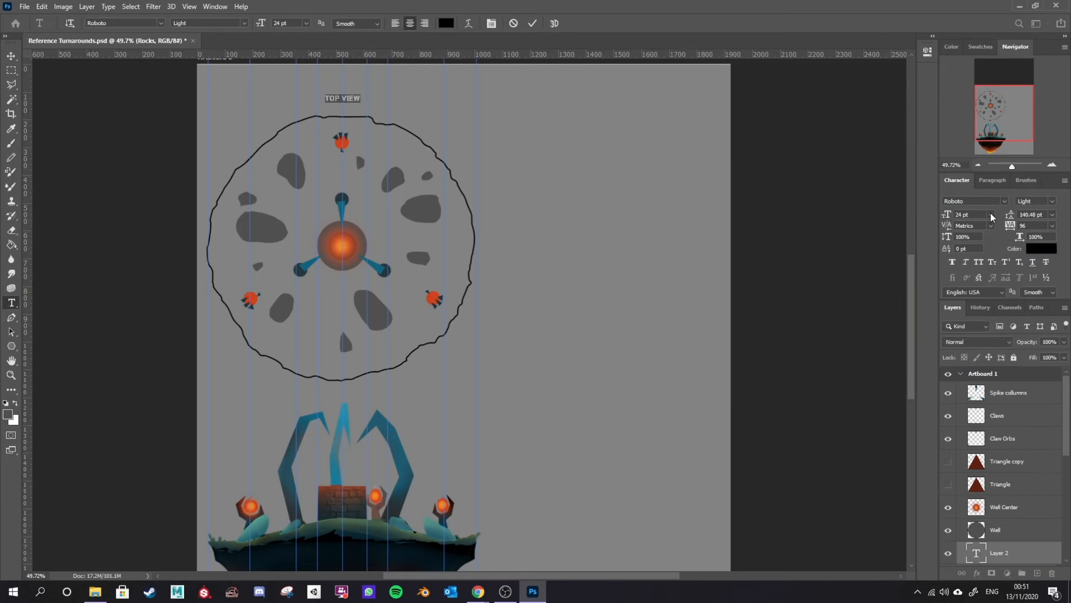
Step: Set the TOP VIEW label's font size to 48 pt
{"action": "left_click", "coordinate": [216, 6]}
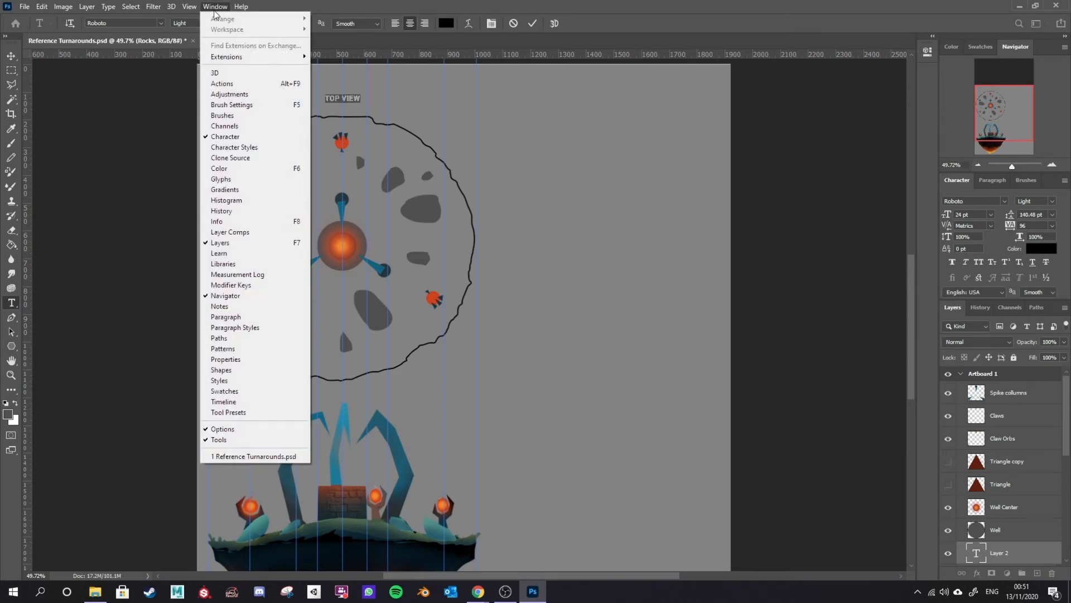
{"action": "left_click", "coordinate": [988, 193]}
{"action": "left_click", "coordinate": [992, 215]}
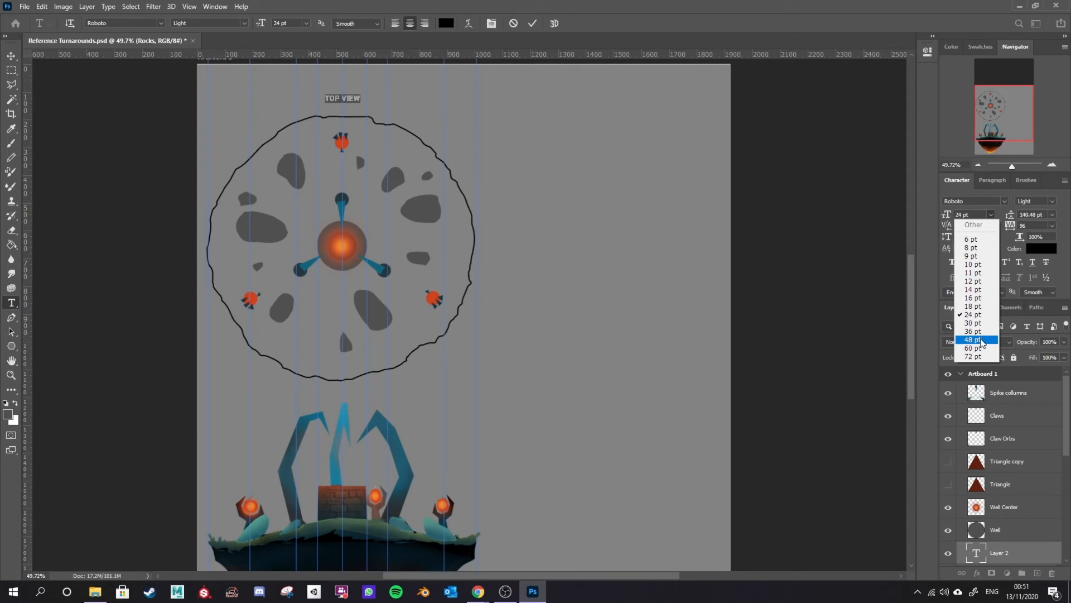
{"action": "left_click", "coordinate": [981, 341]}
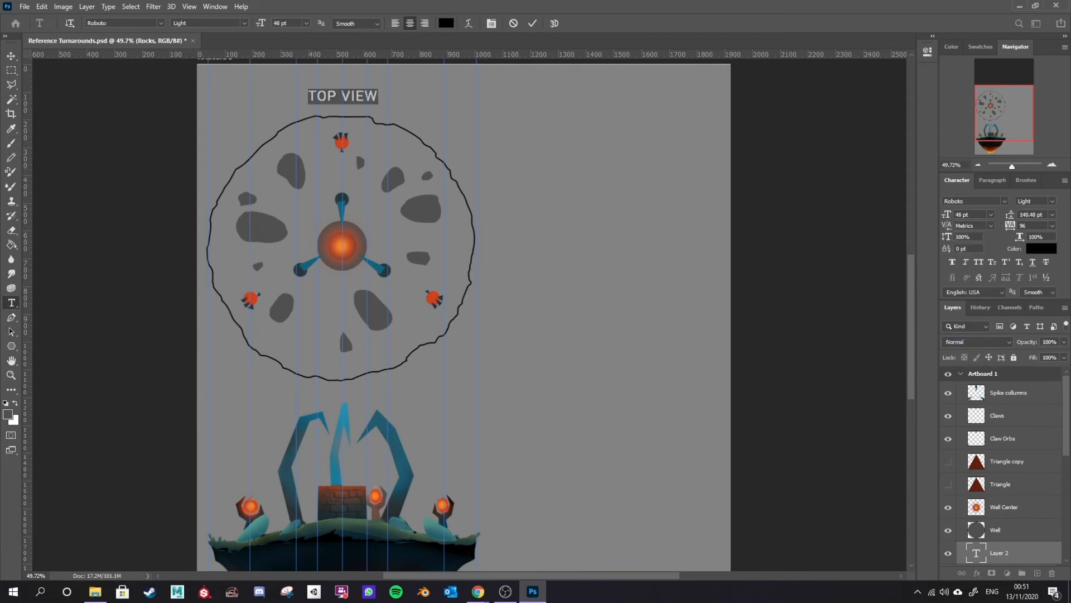
Step: Set the TOP VIEW label's font style to Bold
{"action": "left_click", "coordinate": [1035, 537]}
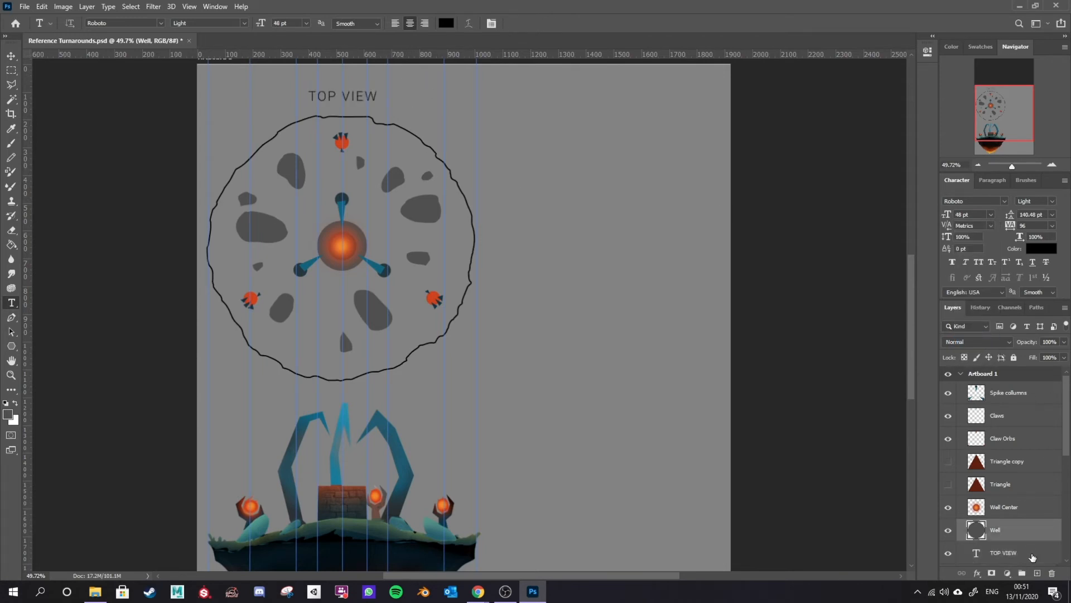
{"action": "left_click", "coordinate": [226, 23]}
{"action": "left_click", "coordinate": [243, 26]}
{"action": "left_click", "coordinate": [204, 106]}
{"action": "left_click", "coordinate": [1027, 554]}
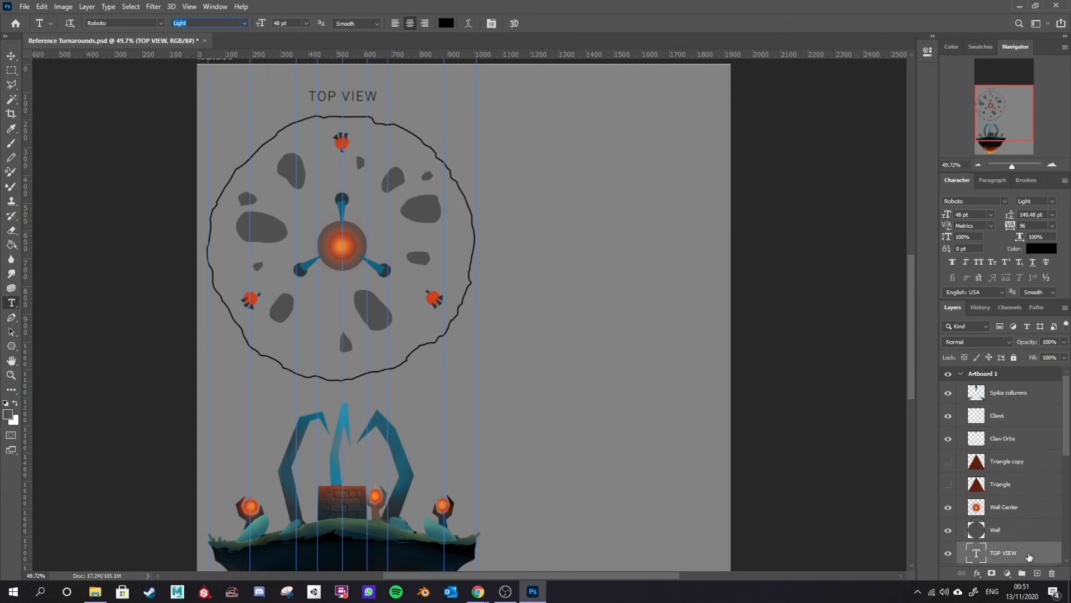
{"action": "left_click", "coordinate": [245, 24]}
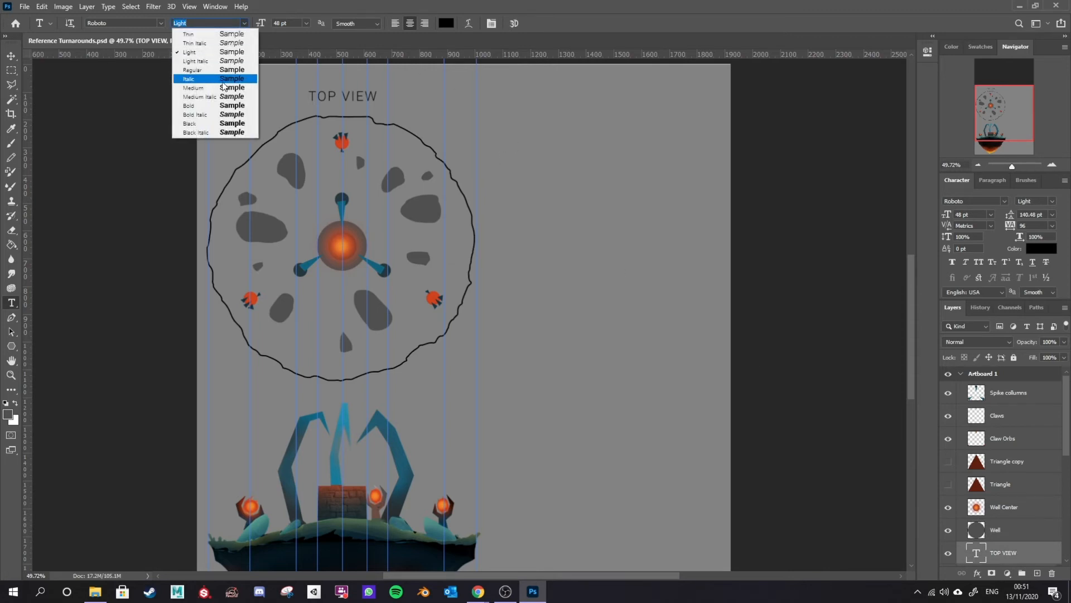
{"action": "left_click", "coordinate": [207, 106]}
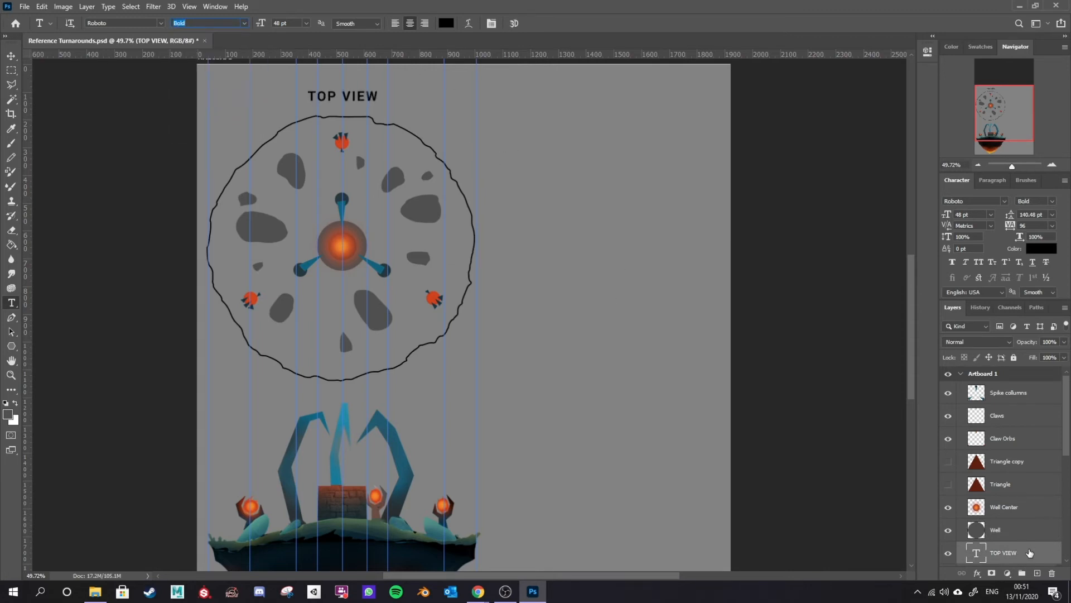
Step: Duplicate the TOP VIEW text layer and move the copy below the circle, above the side view
{"action": "right_click", "coordinate": [1029, 553]}
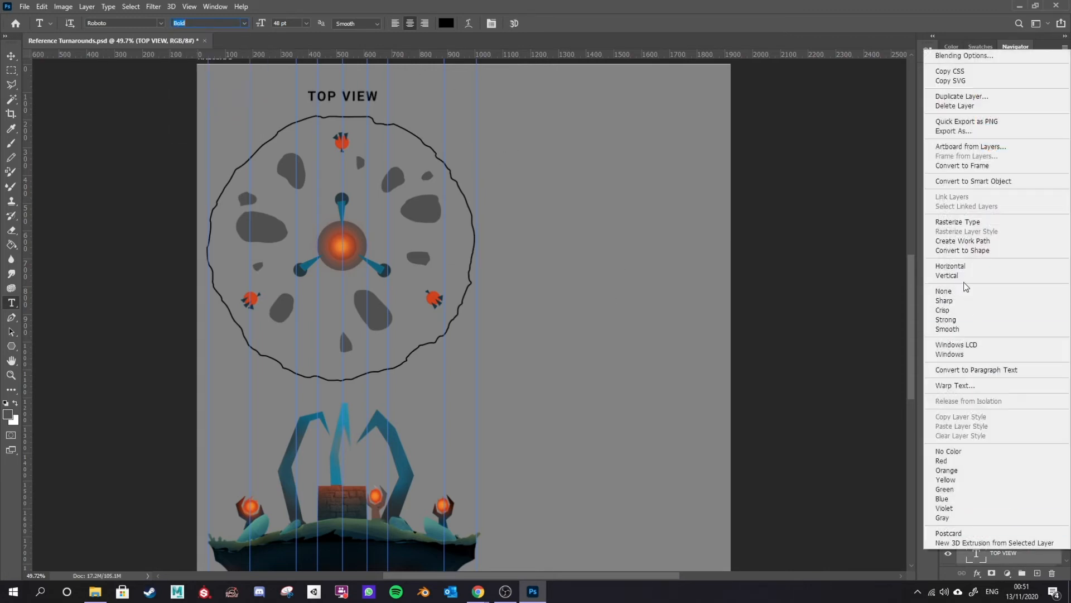
{"action": "left_click", "coordinate": [957, 97]}
{"action": "left_click", "coordinate": [628, 165]}
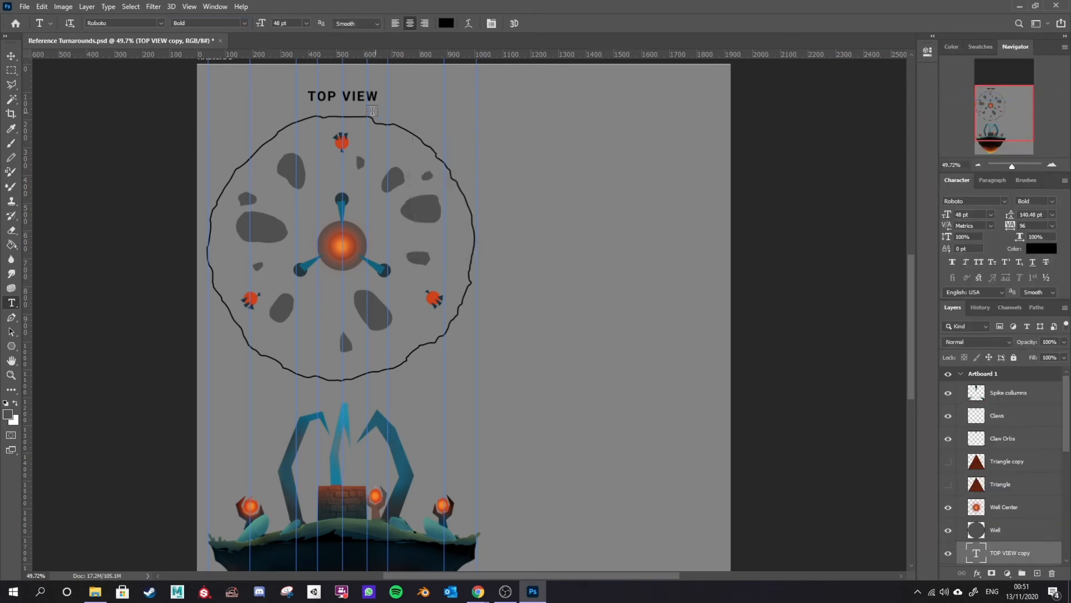
{"action": "key", "text": "v"}
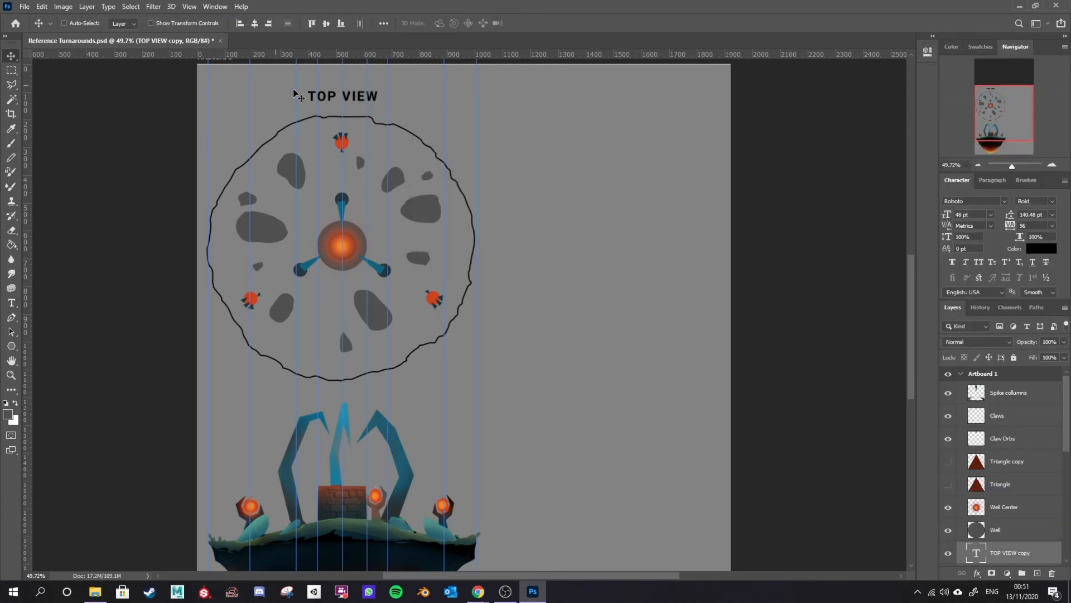
{"action": "left_click_drag", "start_coordinate": [372, 99], "coordinate": [444, 406]}
{"action": "key", "text": "t"}
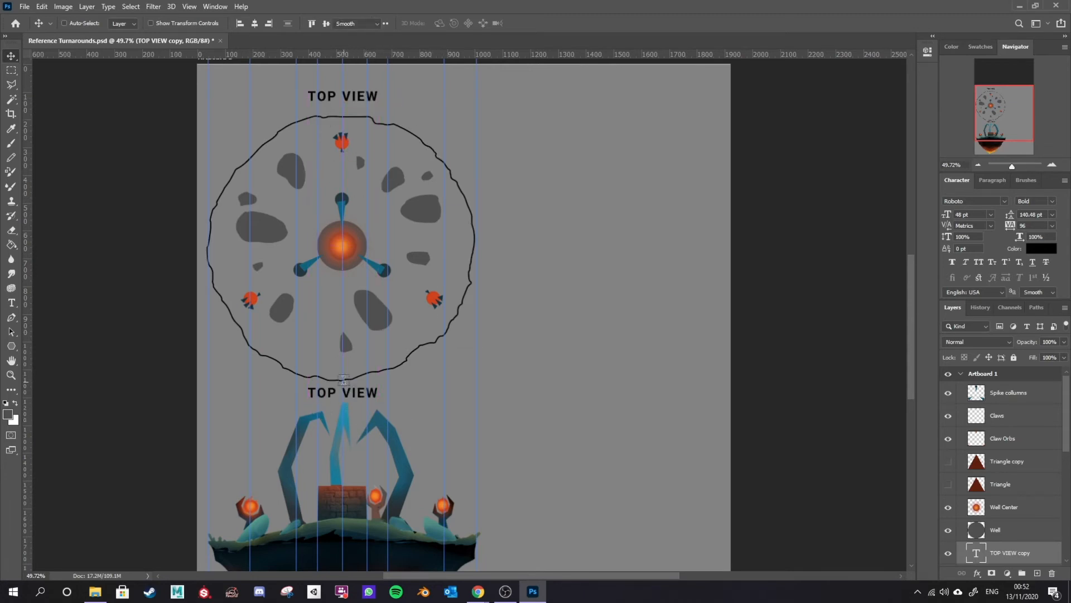
Step: Change the copied label's text from TOP to FRONT so it reads FRONT VIEW
{"action": "left_click_drag", "start_coordinate": [337, 391], "coordinate": [301, 389]}
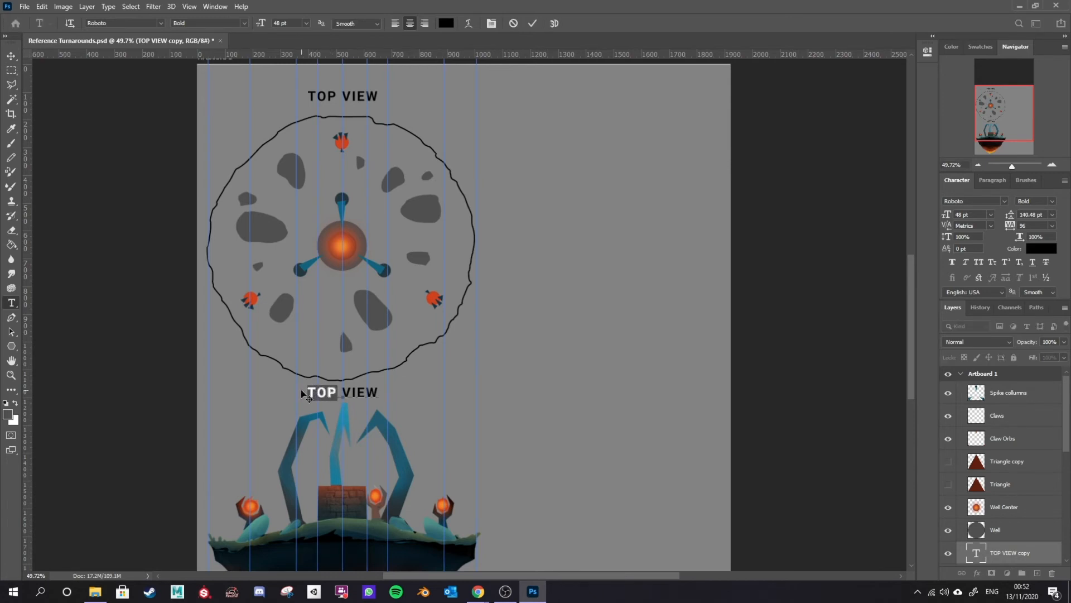
{"action": "type", "text": "FRON"}
{"action": "type", "text": "T"}
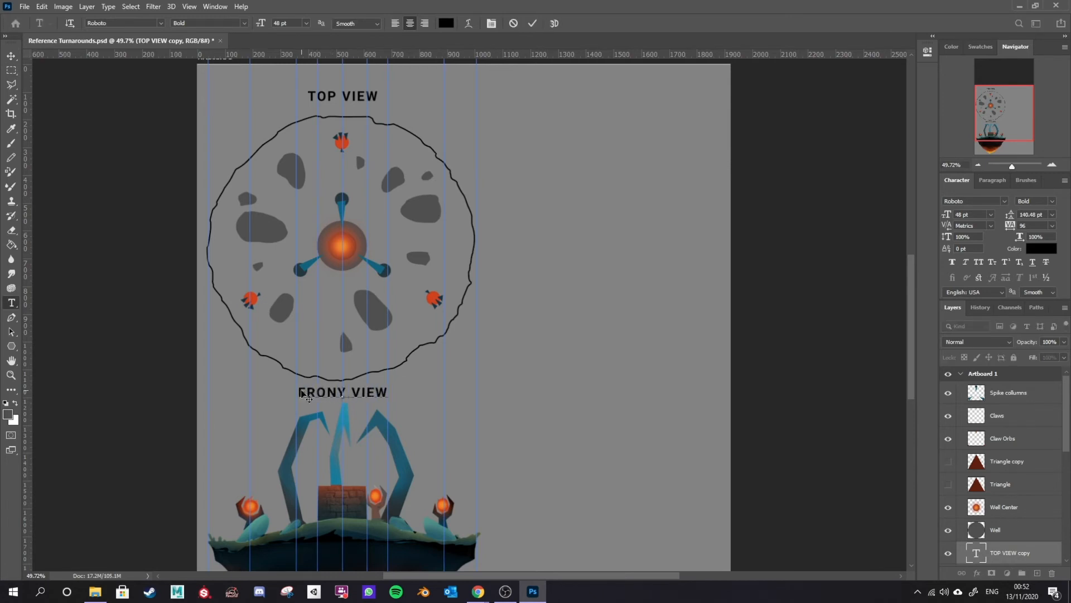
{"action": "key", "text": "ctrl+Return"}
Step: Select all the top-view layers and nudge them upward with the Move tool
{"action": "left_click", "coordinate": [1020, 530]}
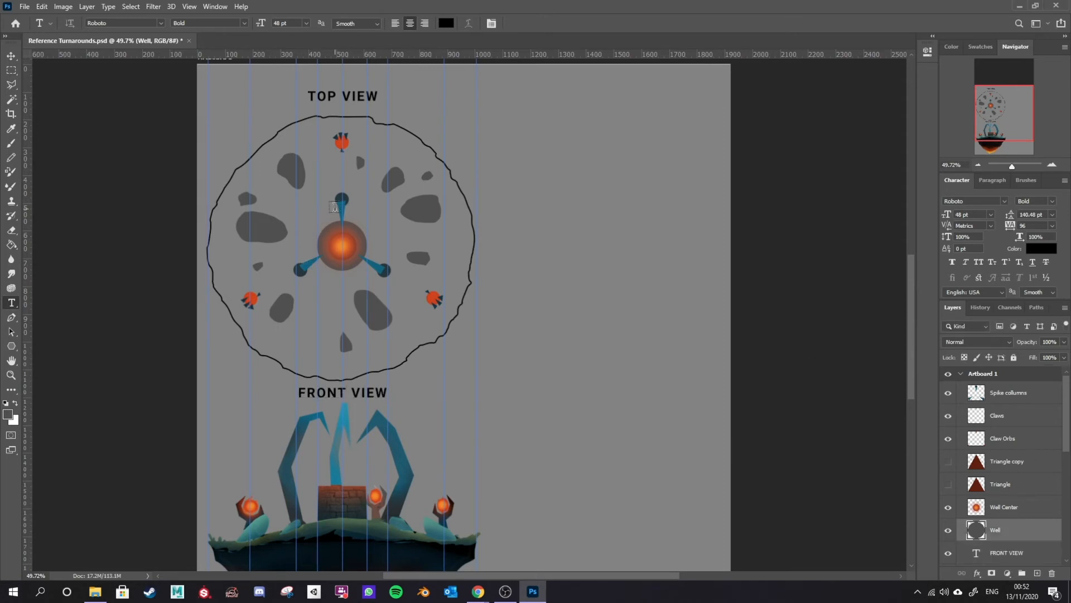
{"action": "scroll", "coordinate": [405, 341], "scroll_direction": "down", "scroll_amount": 1}
{"action": "scroll", "coordinate": [405, 342], "scroll_direction": "up", "scroll_amount": 1}
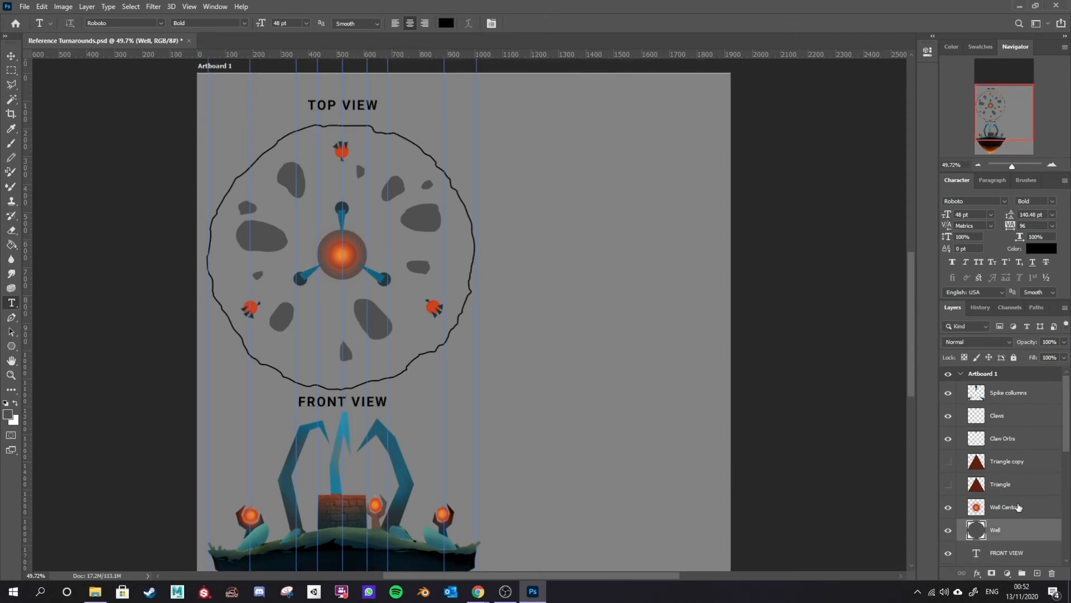
{"action": "scroll", "coordinate": [1017, 505], "scroll_direction": "down", "scroll_amount": 3}
{"action": "mouse_move", "coordinate": [1013, 473]}
{"action": "left_mouse_down"}
{"action": "mouse_move", "coordinate": [1014, 521]}
{"action": "mouse_move", "coordinate": [1018, 410]}
{"action": "mouse_move", "coordinate": [1014, 470]}
{"action": "left_mouse_up"}
{"action": "left_click", "coordinate": [1003, 394]}
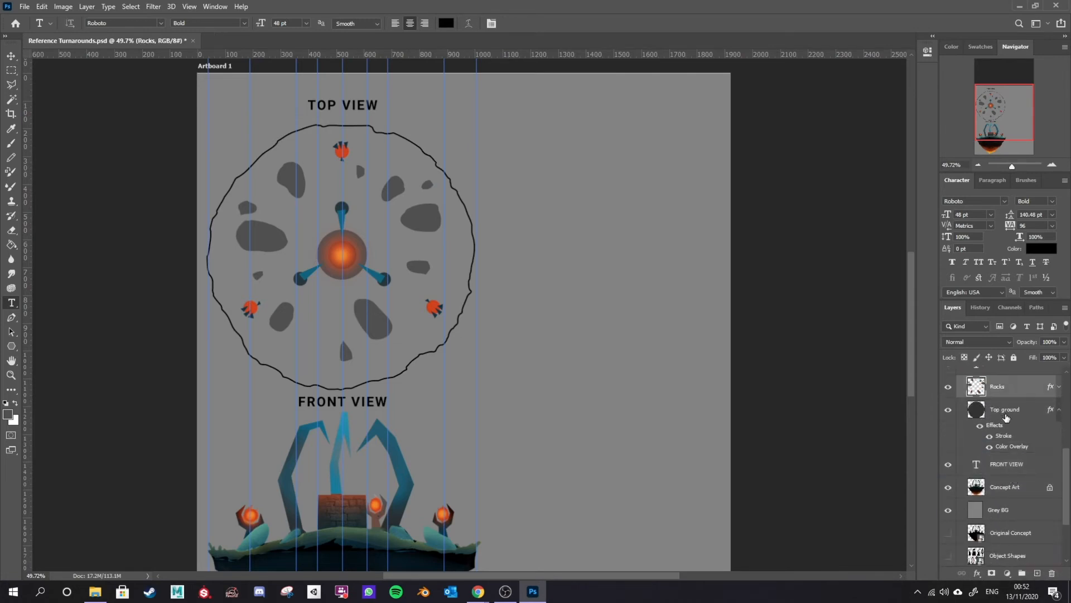
{"action": "left_click", "coordinate": [1006, 417]}
{"action": "scroll", "coordinate": [996, 402], "scroll_direction": "up", "scroll_amount": 5}
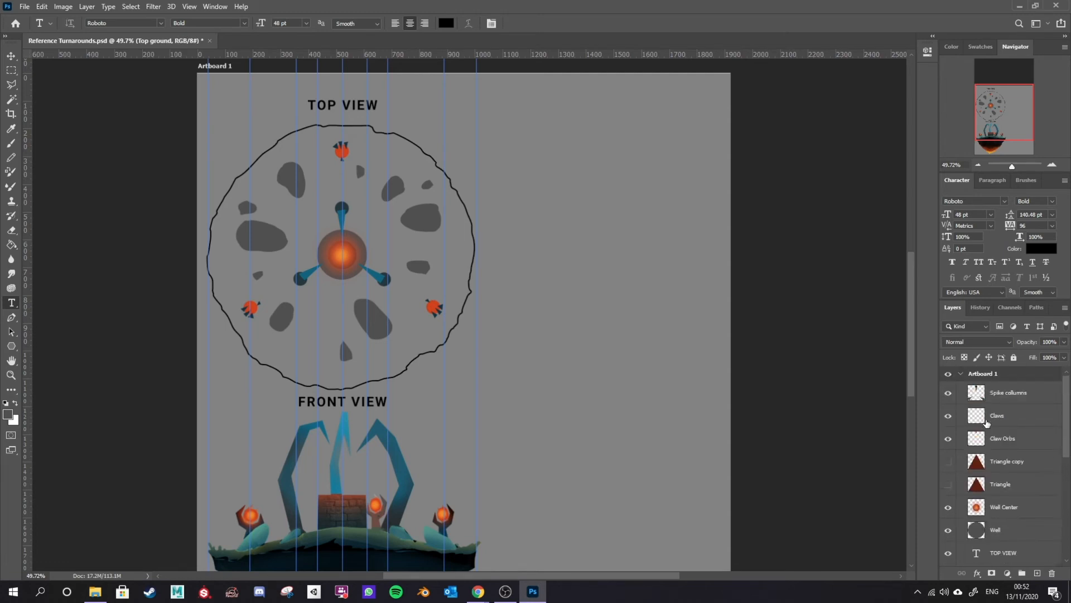
{"action": "left_click", "coordinate": [1018, 394], "text": "shift"}
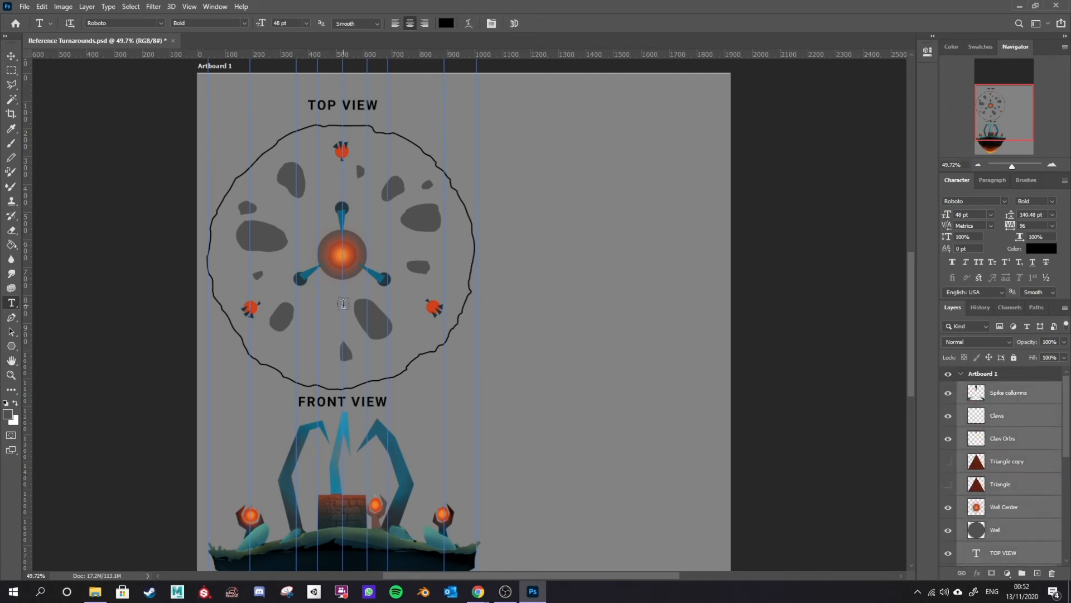
{"action": "key", "text": "v"}
{"action": "key", "text": "shift+Up"}
{"action": "key", "text": "shift+Up"}
{"action": "key", "text": "shift+Up"}
{"action": "key", "text": "shift+Up"}
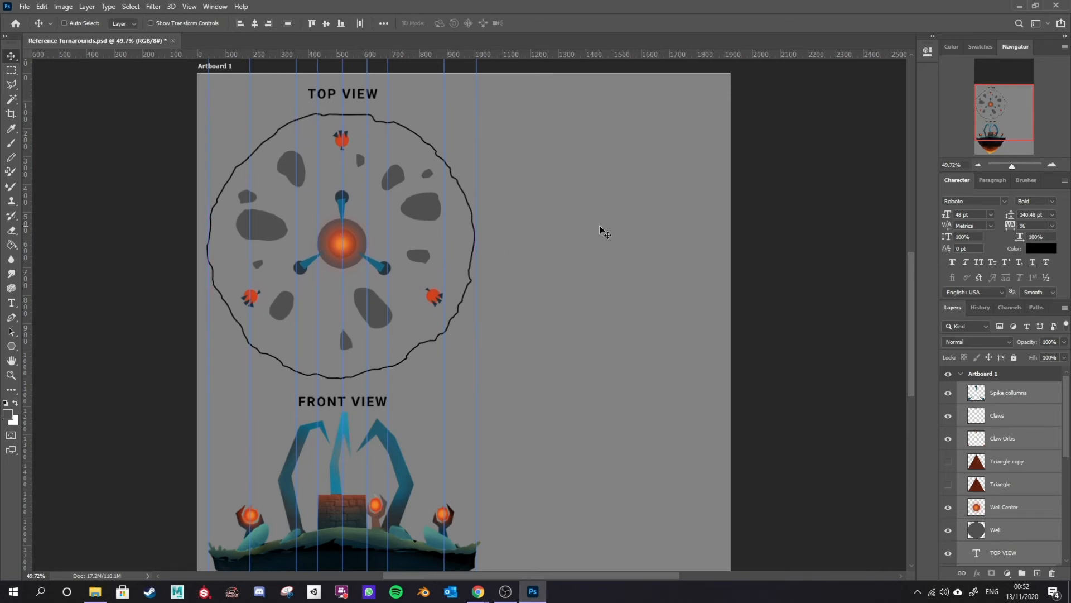
Step: Try painting a straight vertical brush stroke on the Wall layer, then undo it
{"action": "scroll", "coordinate": [555, 434], "scroll_direction": "down", "scroll_amount": 4}
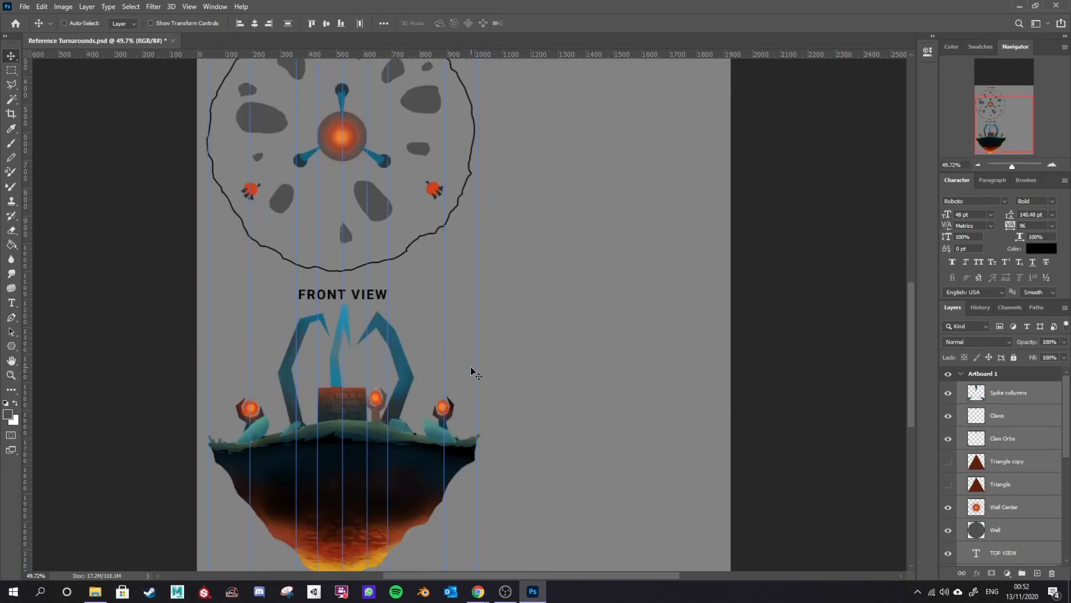
{"action": "scroll", "coordinate": [470, 368], "scroll_direction": "up", "scroll_amount": 1}
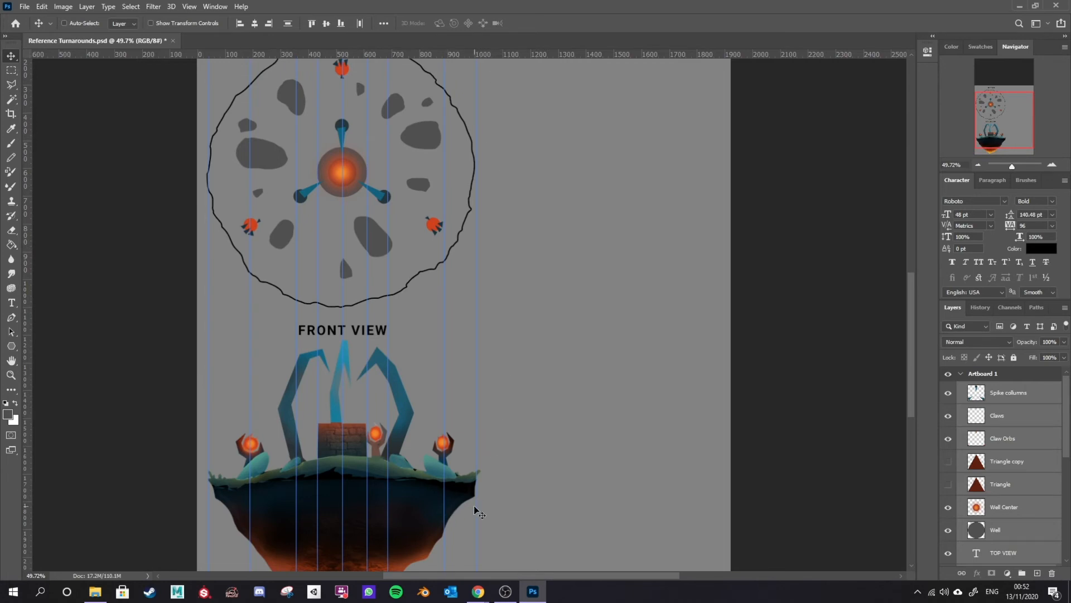
{"action": "key", "text": "b"}
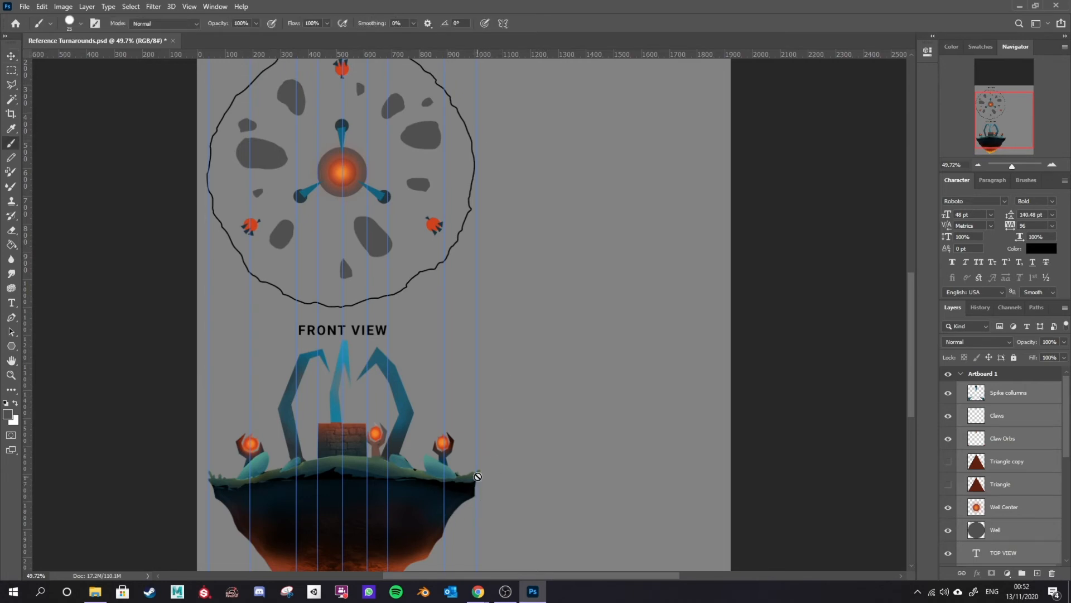
{"action": "left_click", "coordinate": [1011, 529]}
{"action": "left_click_drag", "start_coordinate": [519, 469], "coordinate": [519, 104]}
{"action": "key", "text": "ctrl+z"}
Step: Hide the guides on the canvas
{"action": "scroll", "coordinate": [375, 288], "scroll_direction": "up", "scroll_amount": 3}
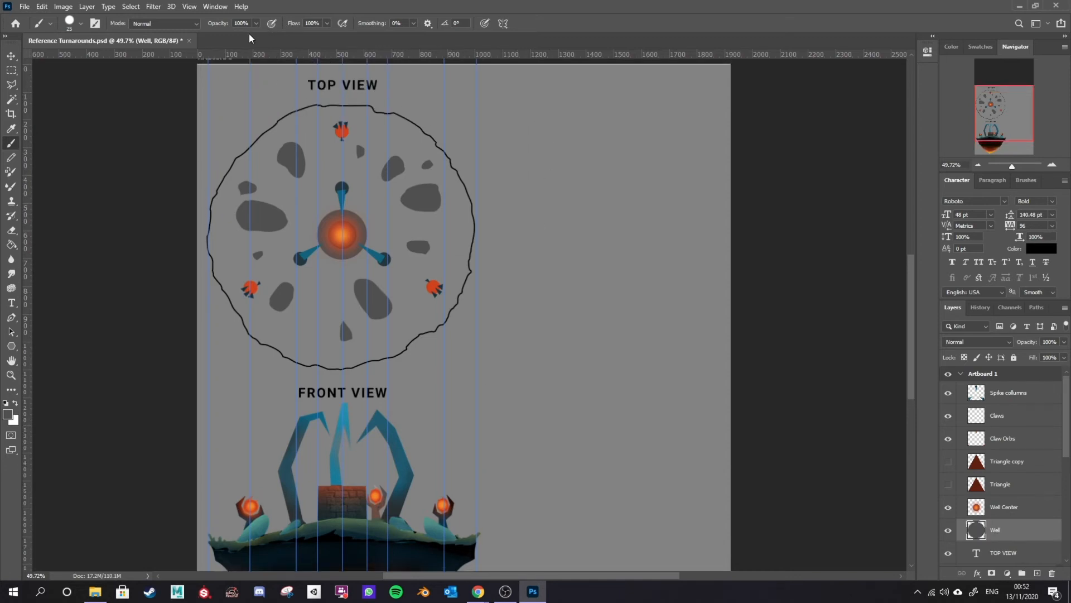
{"action": "left_click", "coordinate": [190, 6]}
{"action": "left_click", "coordinate": [190, 6]}
{"action": "left_click", "coordinate": [189, 6]}
{"action": "mouse_move", "coordinate": [227, 229]}
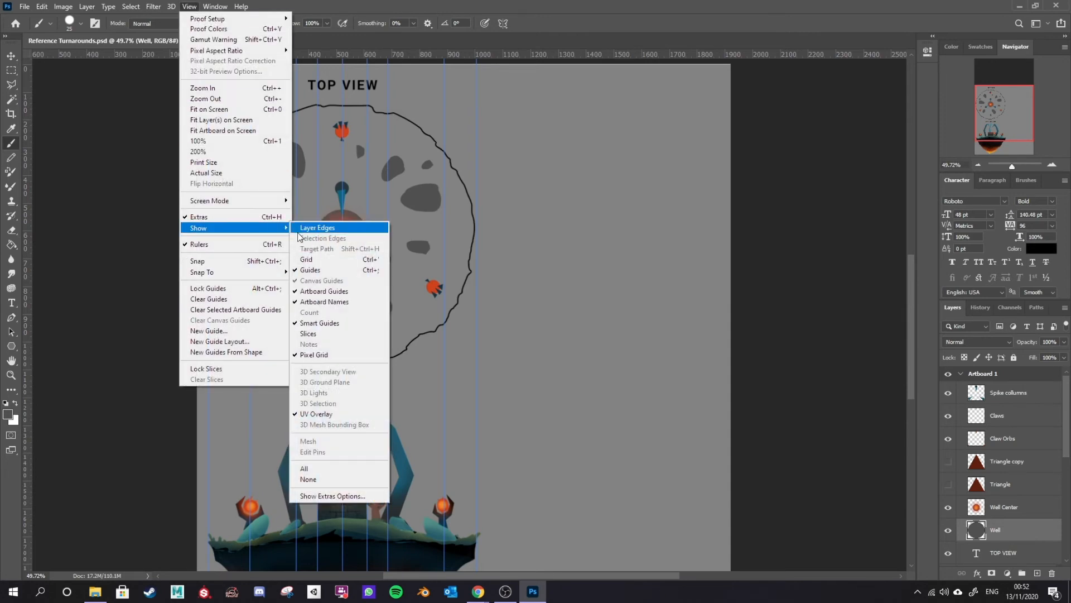
{"action": "left_click", "coordinate": [325, 272]}
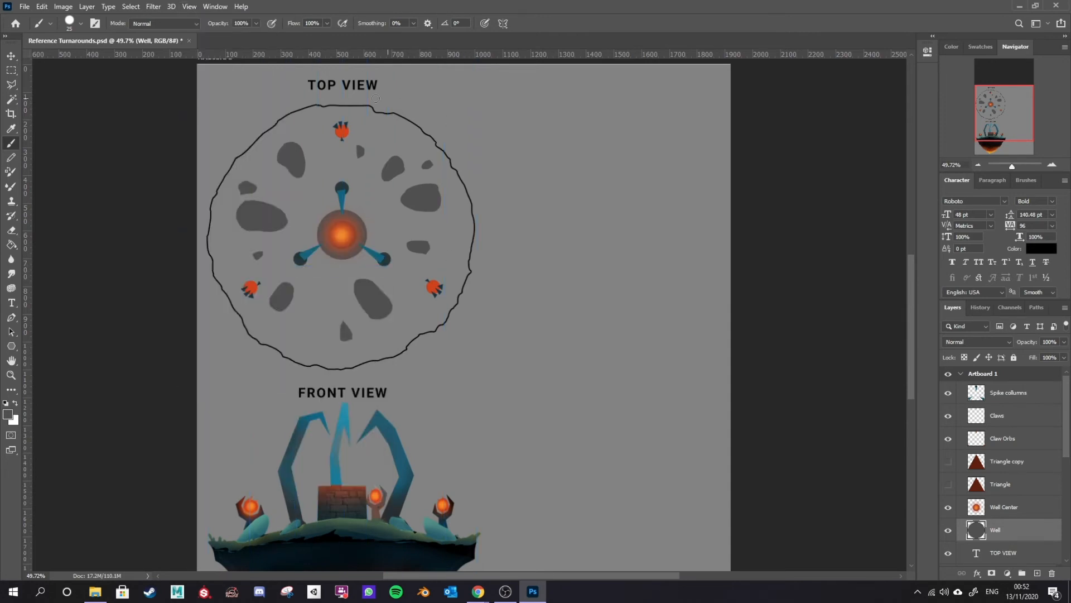
{"action": "scroll", "coordinate": [479, 259], "scroll_direction": "down", "scroll_amount": 5}
{"action": "scroll", "coordinate": [495, 279], "scroll_direction": "up", "scroll_amount": 4}
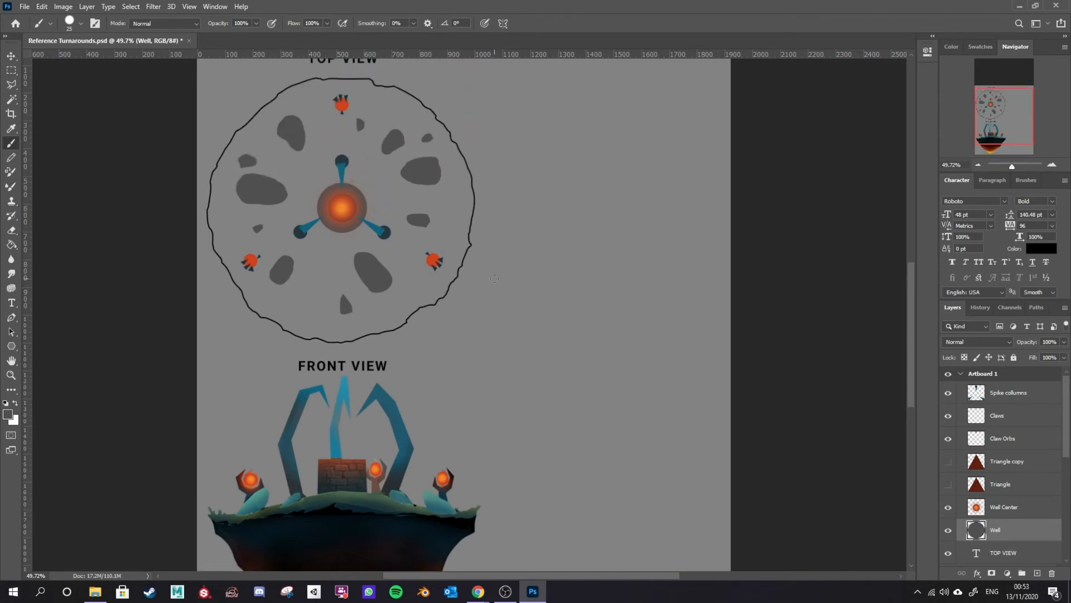
{"action": "scroll", "coordinate": [452, 206], "scroll_direction": "down", "scroll_amount": 3}
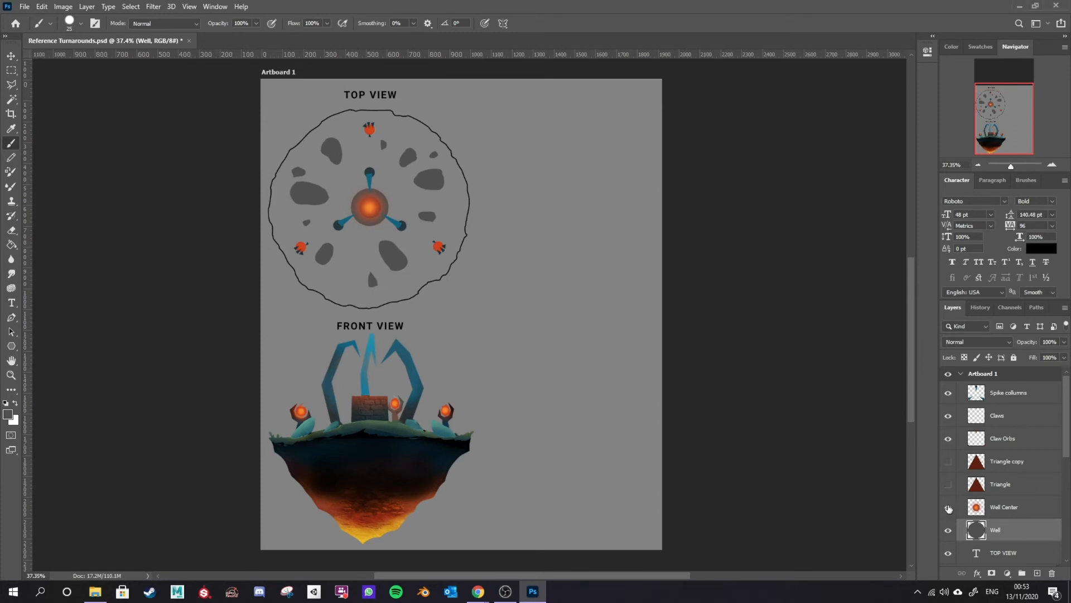
{"action": "left_click", "coordinate": [948, 507]}
{"action": "left_click", "coordinate": [948, 508]}
{"action": "scroll", "coordinate": [1024, 447], "scroll_direction": "down", "scroll_amount": 5}
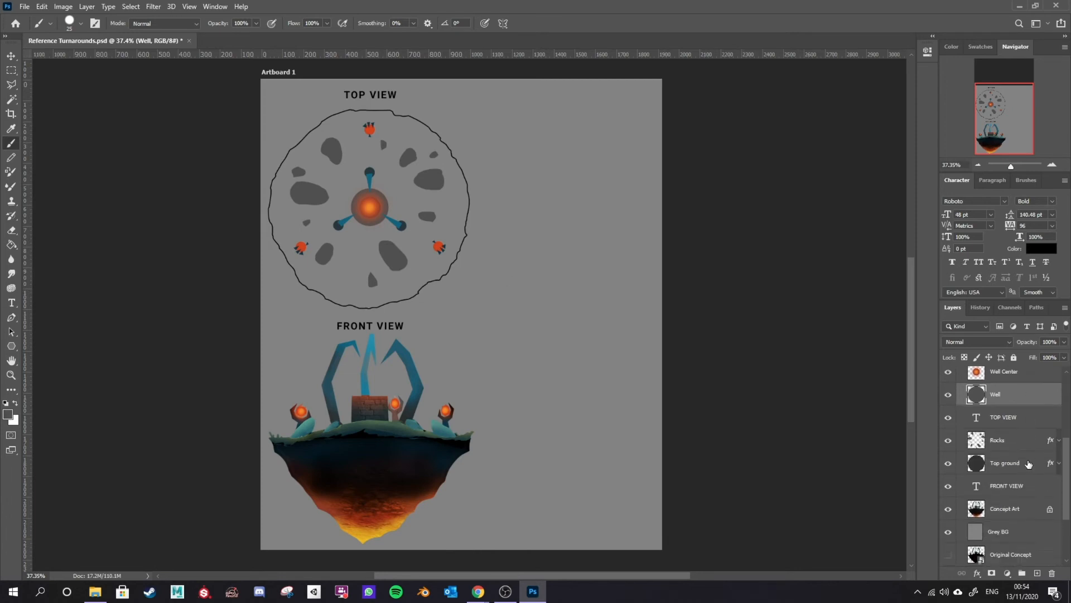
{"action": "scroll", "coordinate": [1010, 480], "scroll_direction": "up", "scroll_amount": 1}
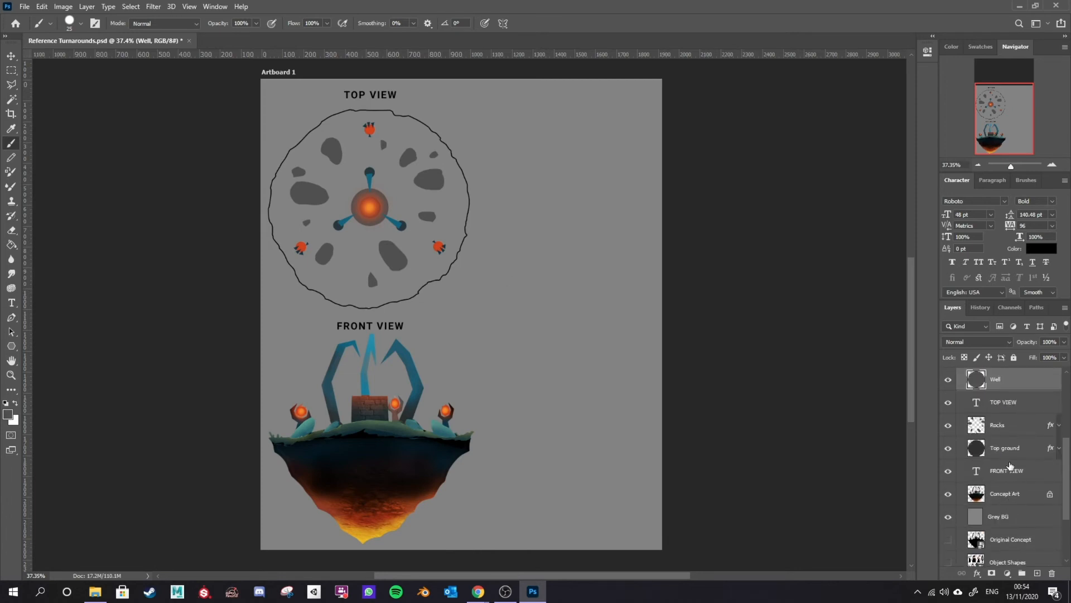
Step: Change the Top ground layer's Color Overlay effect to a light grey, c9c9c9
{"action": "left_click", "coordinate": [1013, 450]}
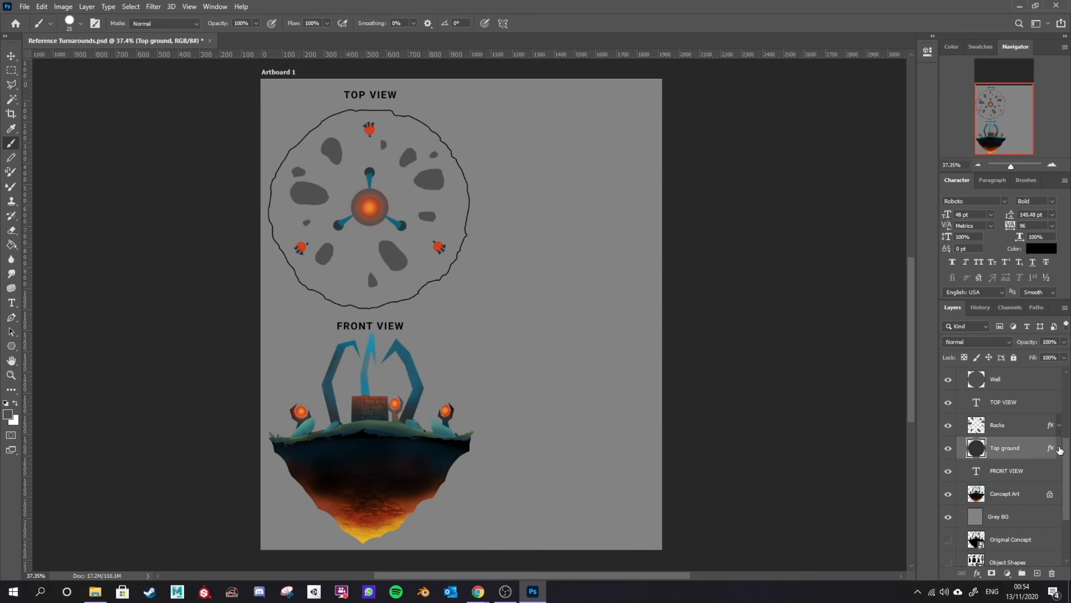
{"action": "left_click", "coordinate": [1060, 450]}
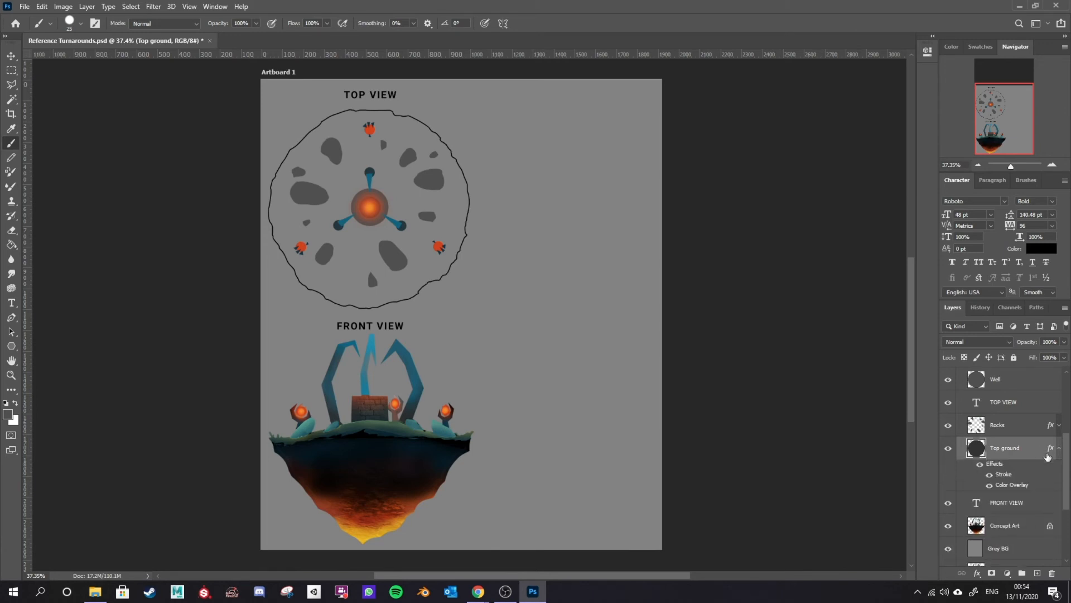
{"action": "left_click", "coordinate": [980, 464]}
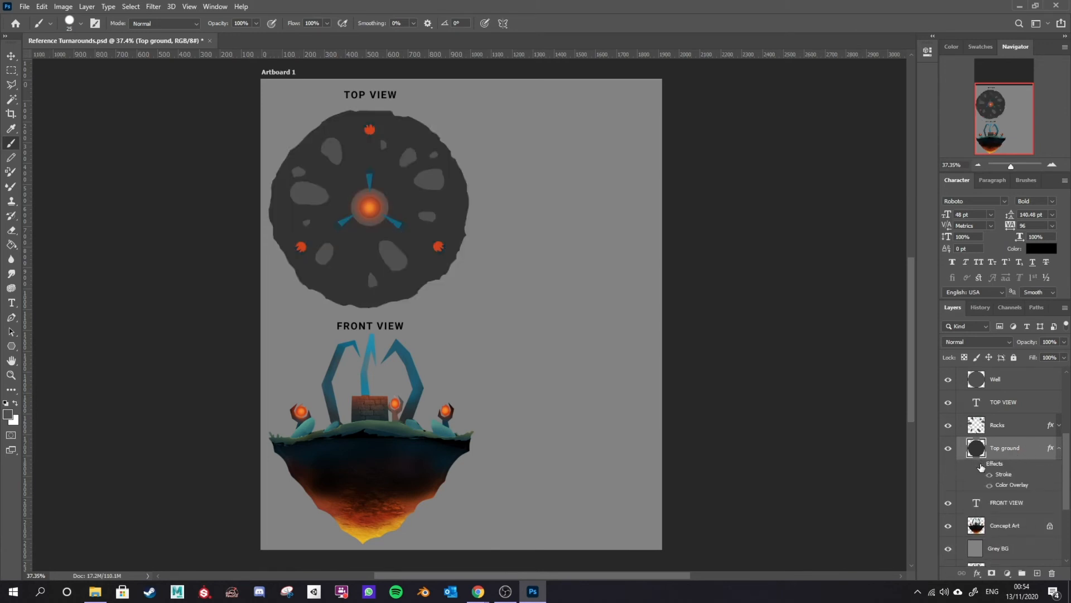
{"action": "left_click", "coordinate": [981, 465]}
{"action": "left_click", "coordinate": [981, 466]}
{"action": "left_click", "coordinate": [981, 465]}
{"action": "double_click", "coordinate": [1033, 449]}
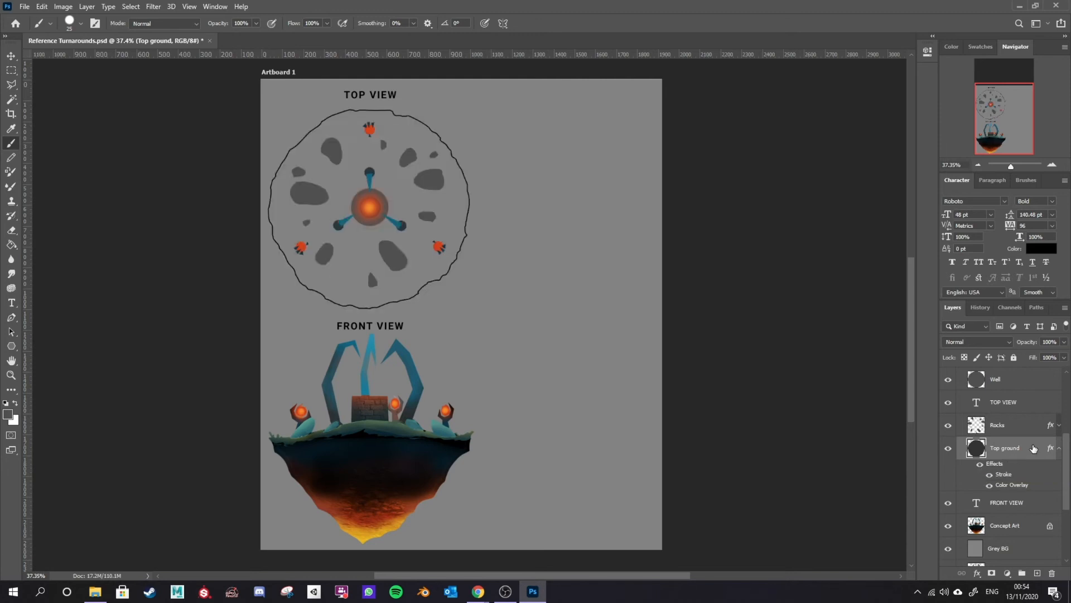
{"action": "left_click", "coordinate": [632, 234]}
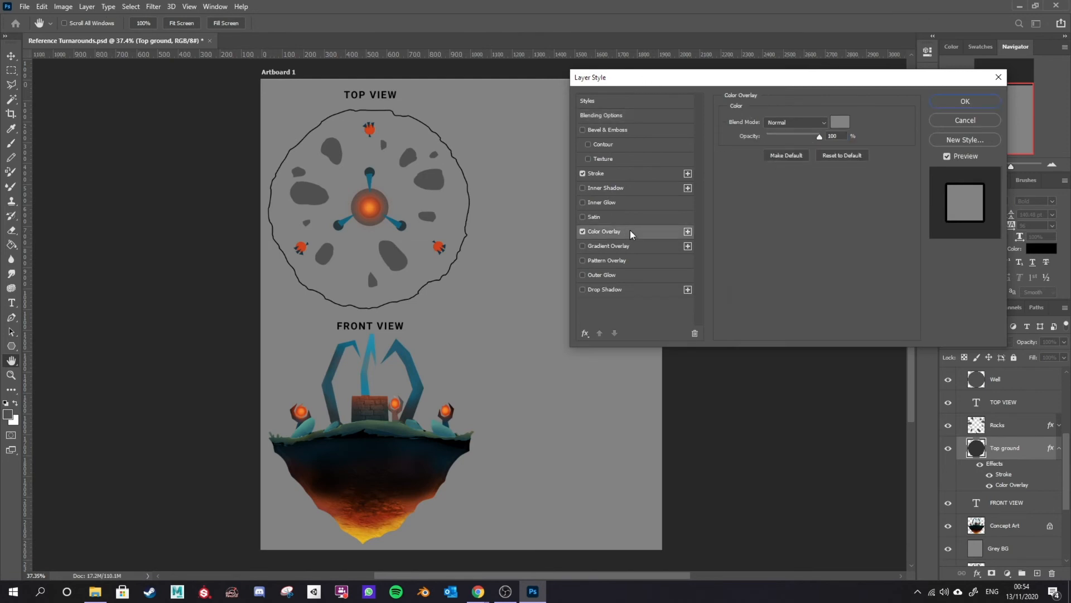
{"action": "left_click", "coordinate": [841, 121]}
{"action": "left_click_drag", "start_coordinate": [624, 242], "coordinate": [613, 230]}
{"action": "left_click", "coordinate": [870, 197]}
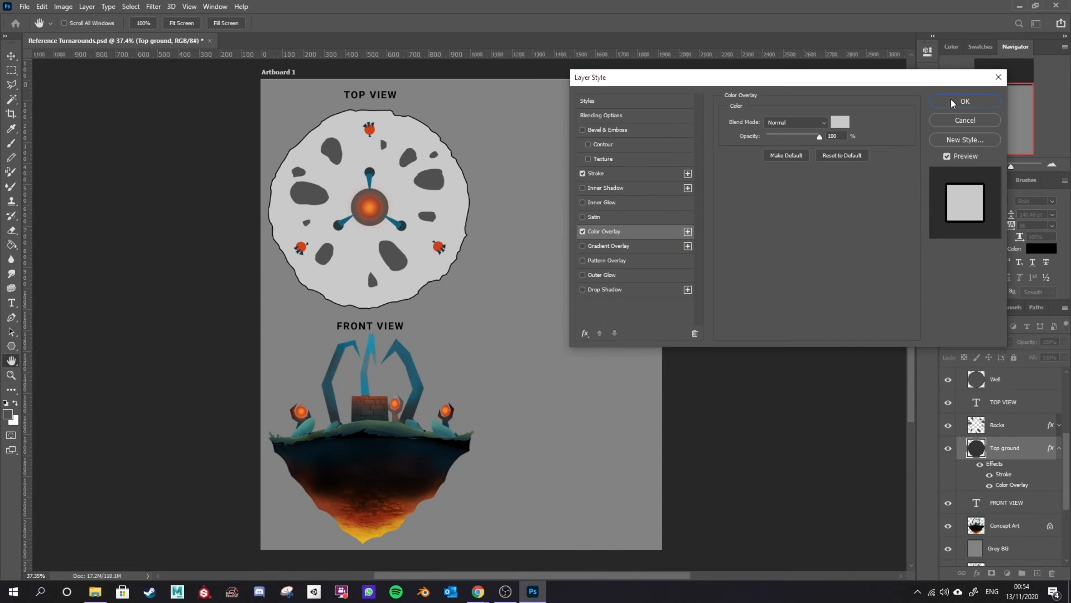
{"action": "key", "text": "Return"}
Step: Set the Top ground Color Overlay to a muted green sampled from the front view's grass, 809784
{"action": "key", "text": "b"}
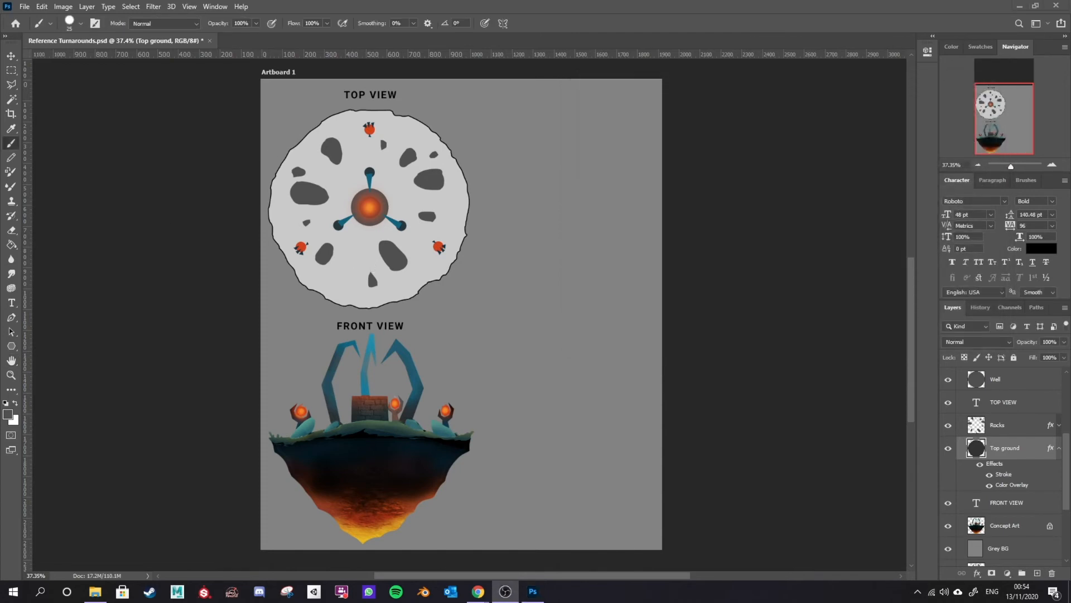
{"action": "double_click", "coordinate": [1033, 446]}
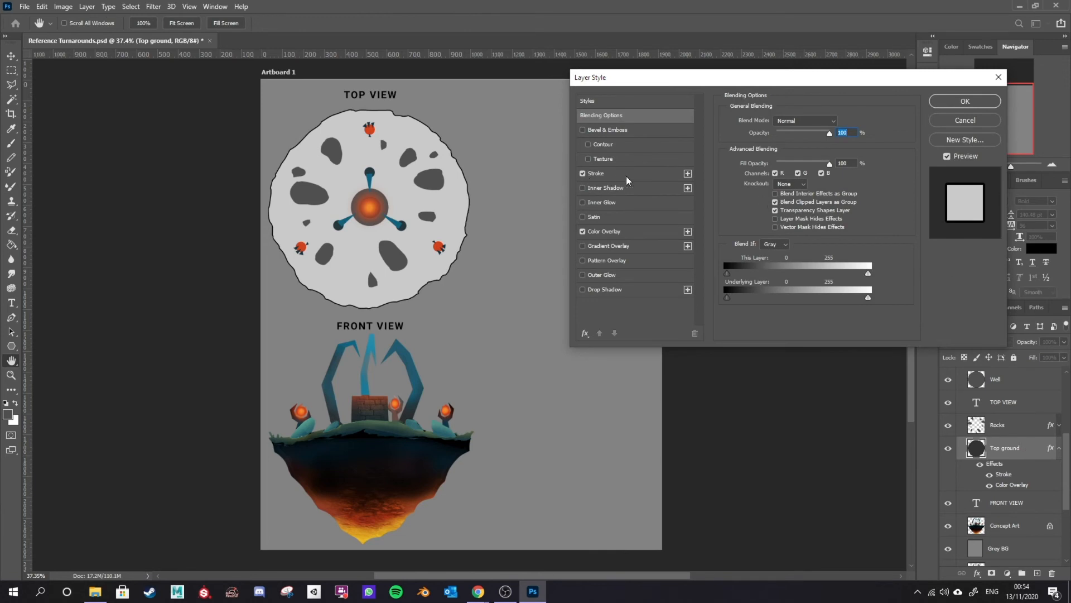
{"action": "left_click", "coordinate": [636, 231]}
{"action": "left_click", "coordinate": [839, 122]}
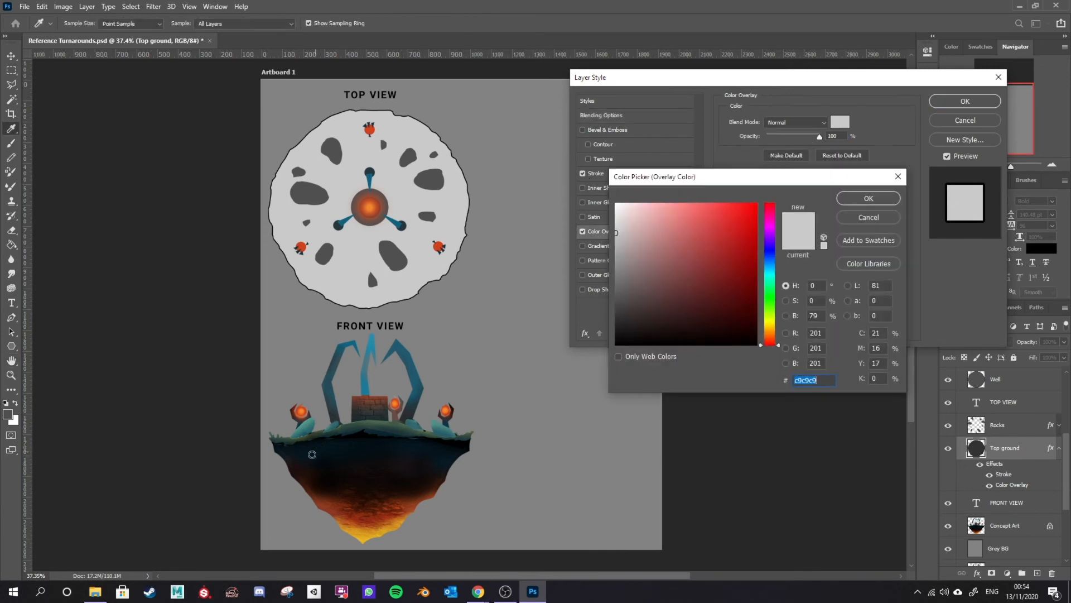
{"action": "left_click", "coordinate": [375, 423]}
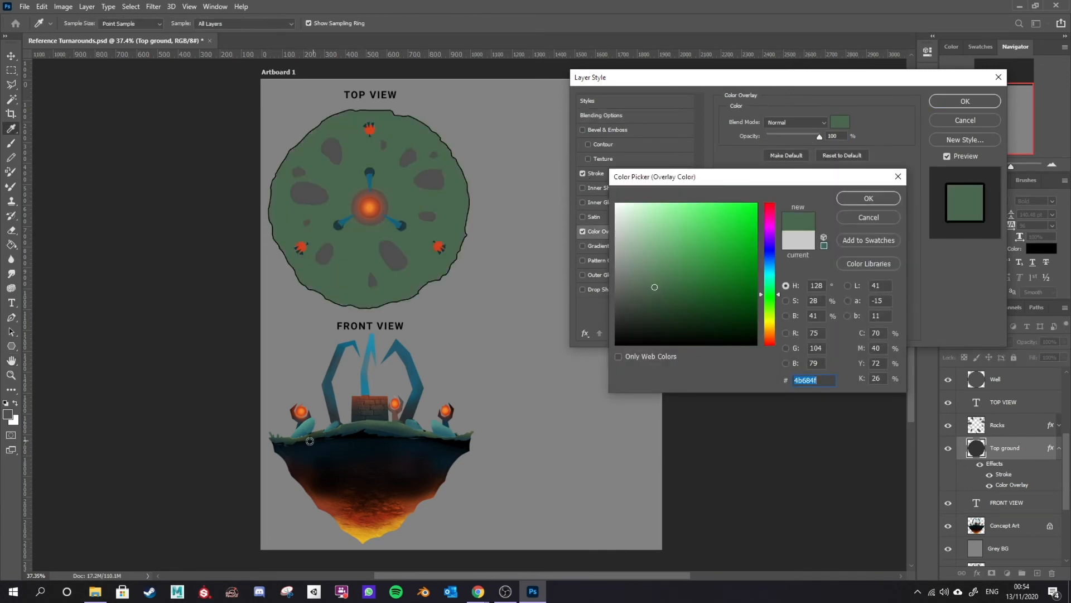
{"action": "left_click", "coordinate": [642, 271]}
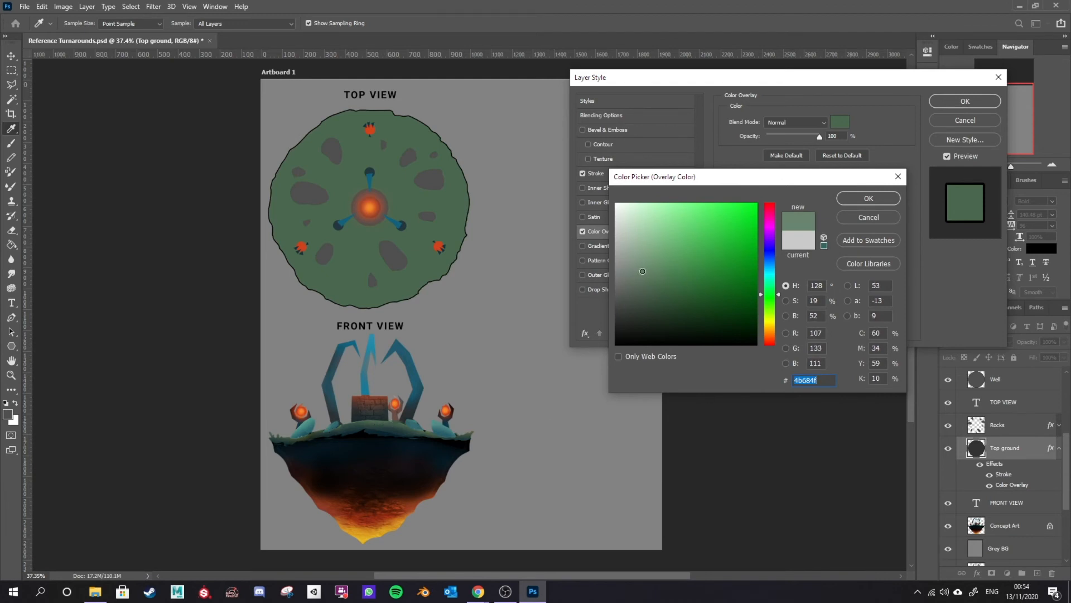
{"action": "left_click", "coordinate": [637, 260]}
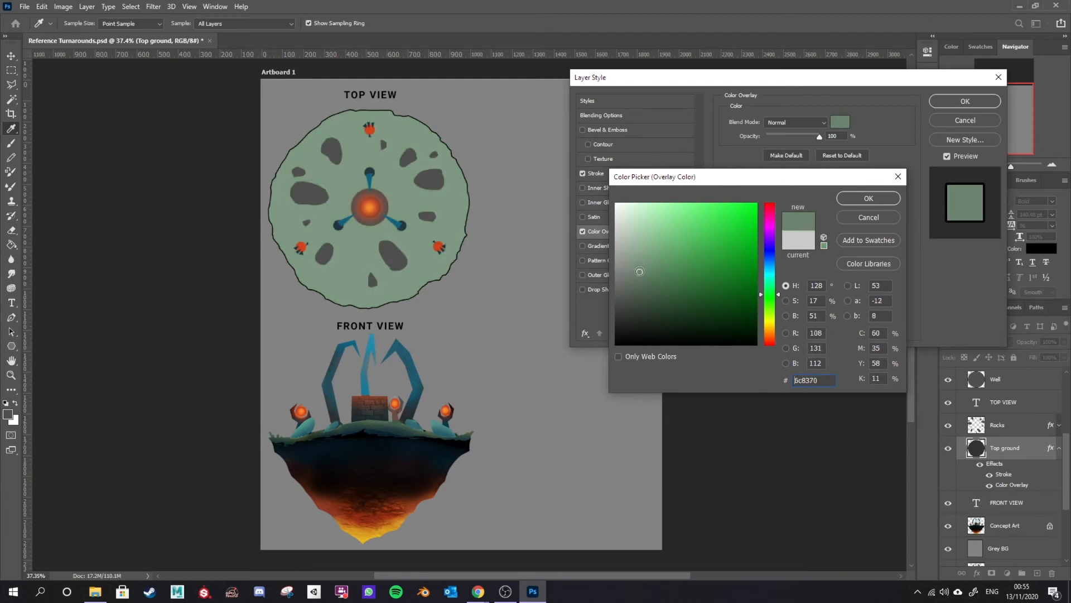
{"action": "left_click", "coordinate": [636, 261]}
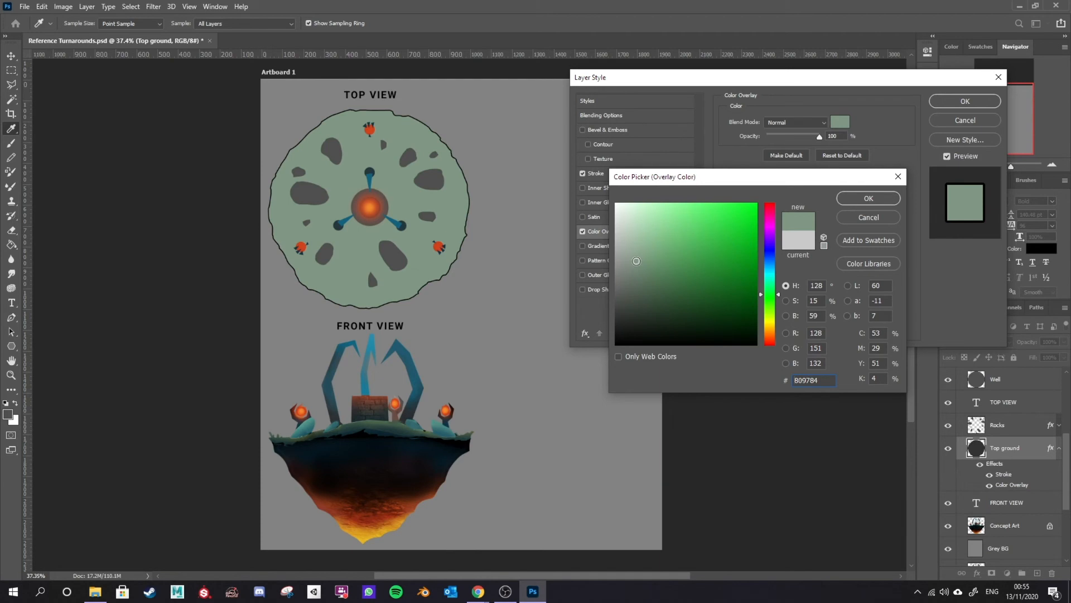
{"action": "left_click", "coordinate": [898, 199]}
{"action": "left_click", "coordinate": [974, 102]}
{"action": "key", "text": "b"}
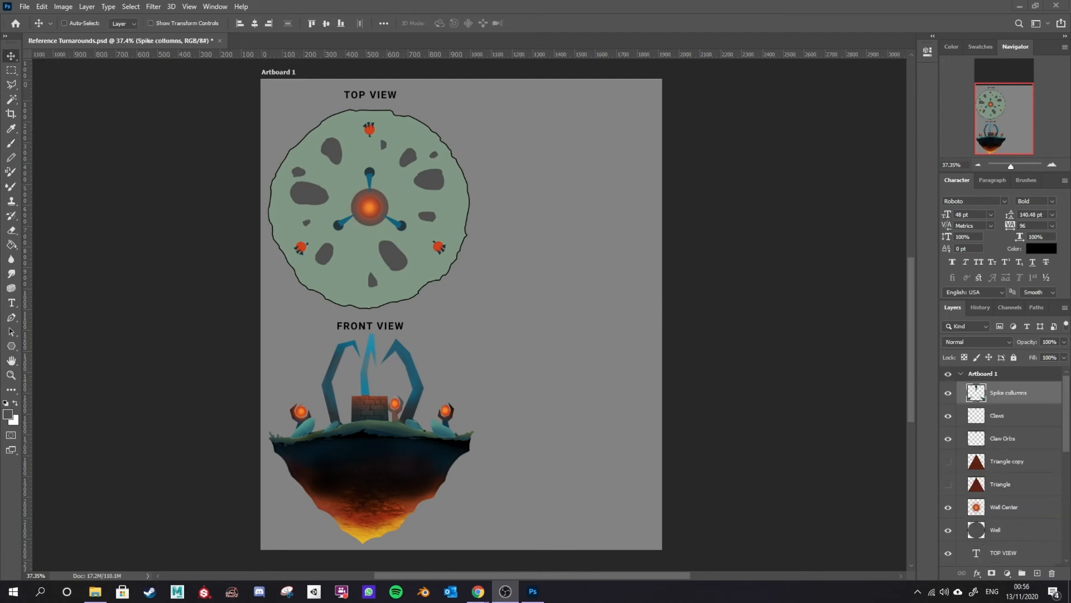
Step: Crop the artboard's right edge inward to just beyond the island's width
{"action": "left_click", "coordinate": [540, 4]}
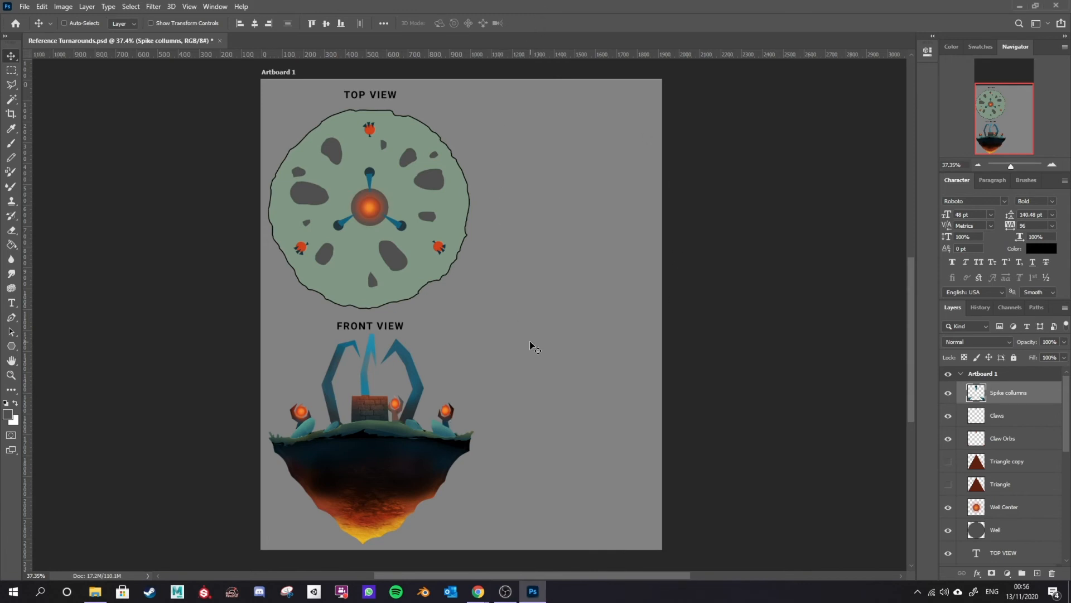
{"action": "key", "text": "c"}
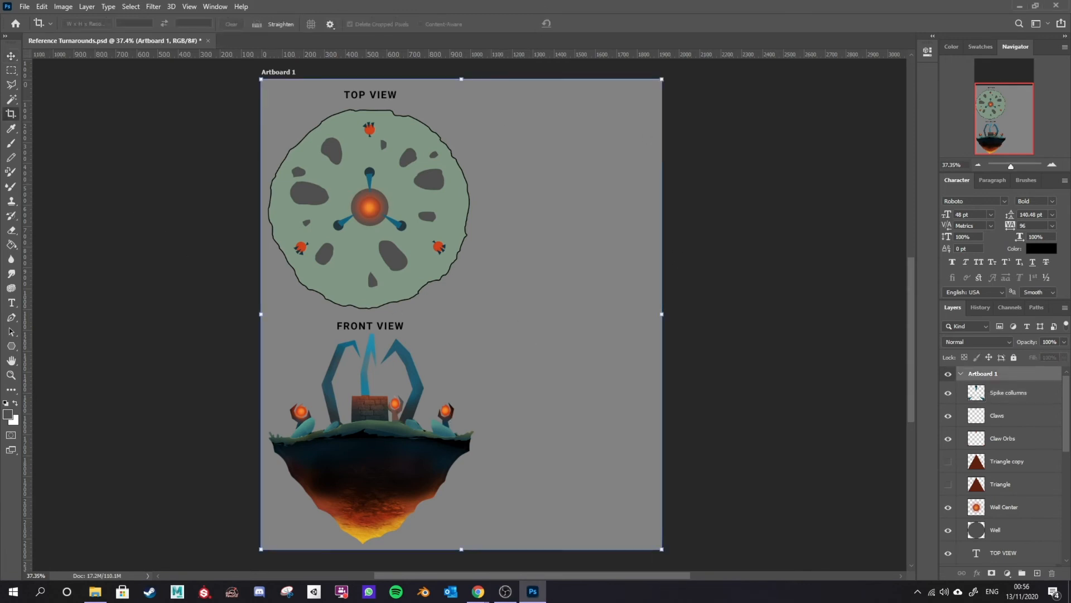
{"action": "left_click_drag", "start_coordinate": [662, 313], "coordinate": [482, 310]}
{"action": "key", "text": "Return"}
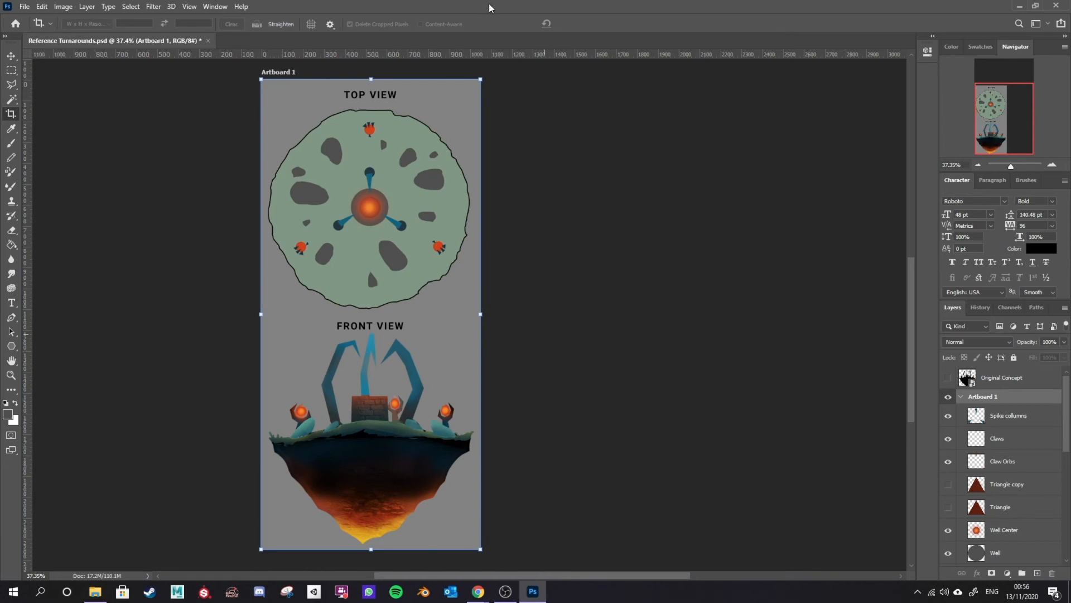
Step: Quick-export the artboard as a PNG named "Top-Front View Fantasy Diorama"
{"action": "left_click", "coordinate": [26, 7]}
{"action": "mouse_move", "coordinate": [82, 169]}
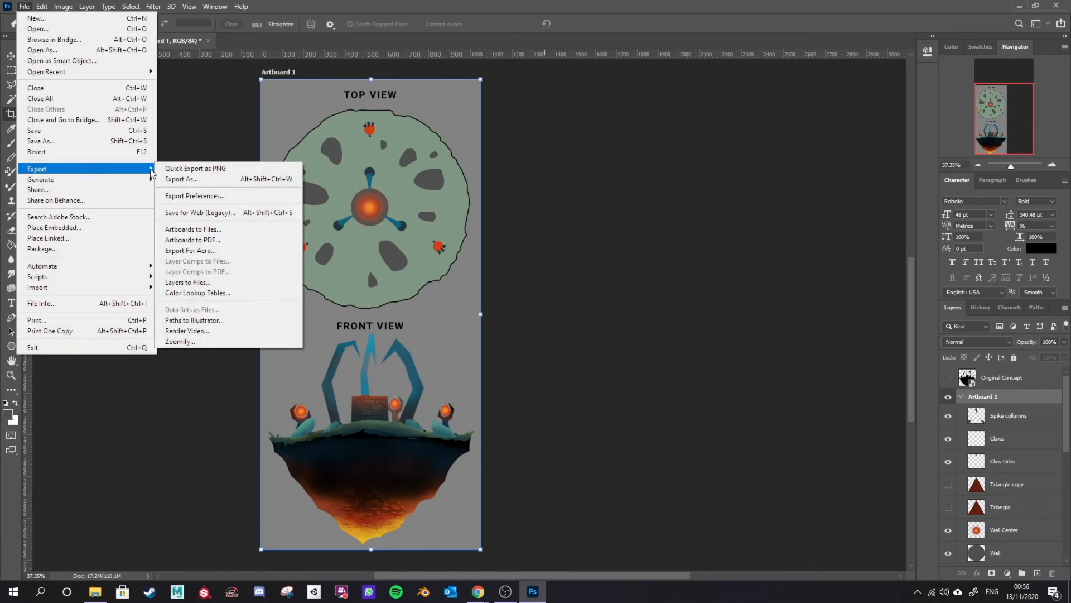
{"action": "left_click", "coordinate": [205, 172]}
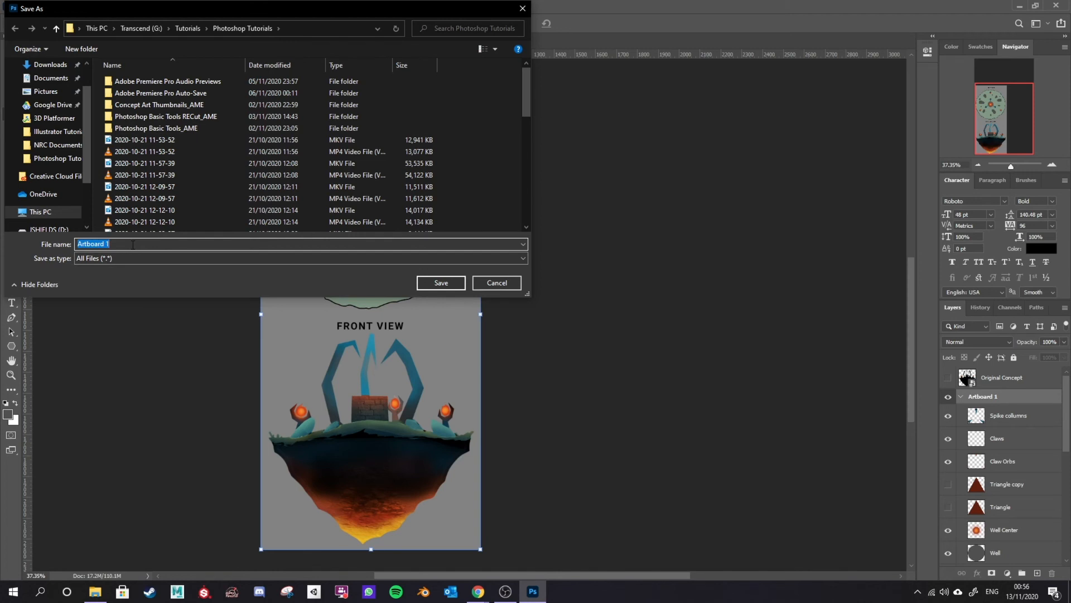
{"action": "type", "text": "Top-Front View Fantasy Diorama"}
{"action": "left_click", "coordinate": [441, 287]}
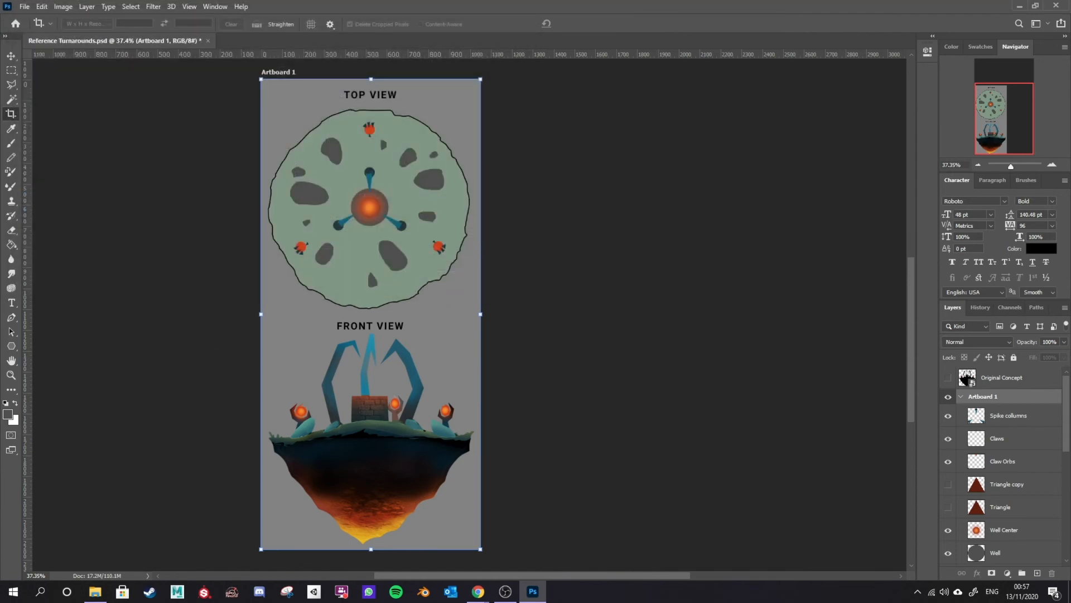
Step: Open the exported Top-Front View Fantasy Diorama PNG from the Photoshop Tutorials folder
{"action": "left_click", "coordinate": [95, 591]}
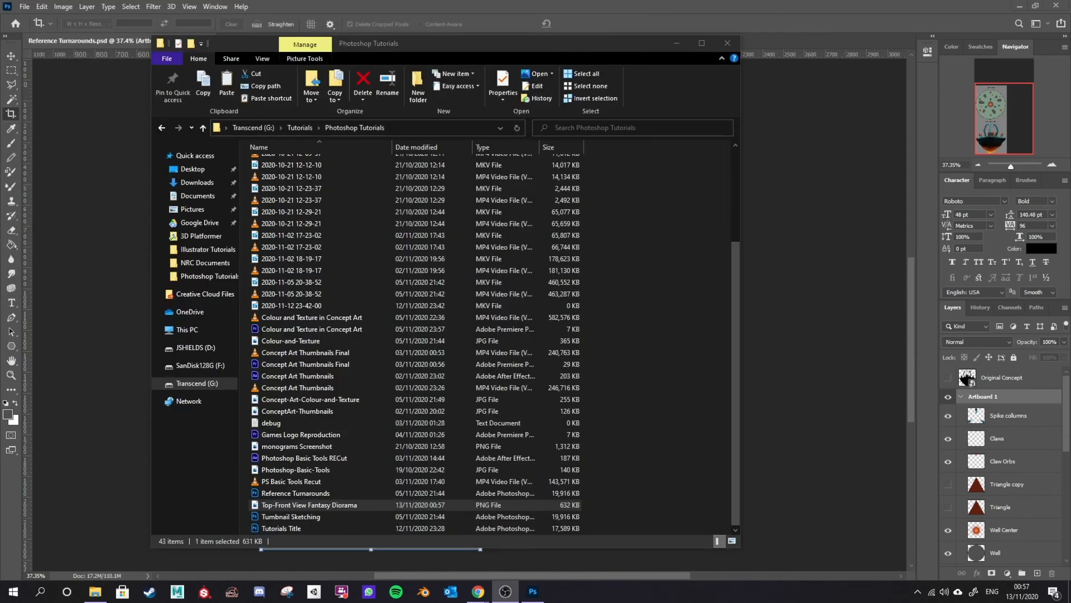
{"action": "left_click", "coordinate": [364, 505]}
{"action": "double_click", "coordinate": [364, 505]}
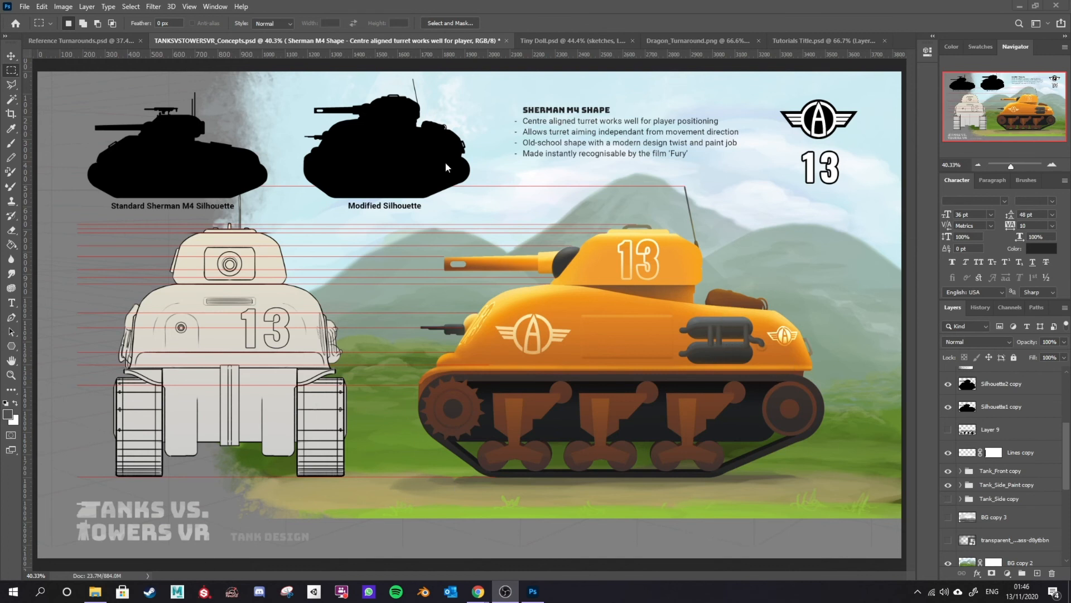
Step: Toggle the silhouette, lines and tank layers on and off to examine the tank concept sheet's components
{"action": "left_click", "coordinate": [948, 408]}
{"action": "left_click", "coordinate": [948, 407]}
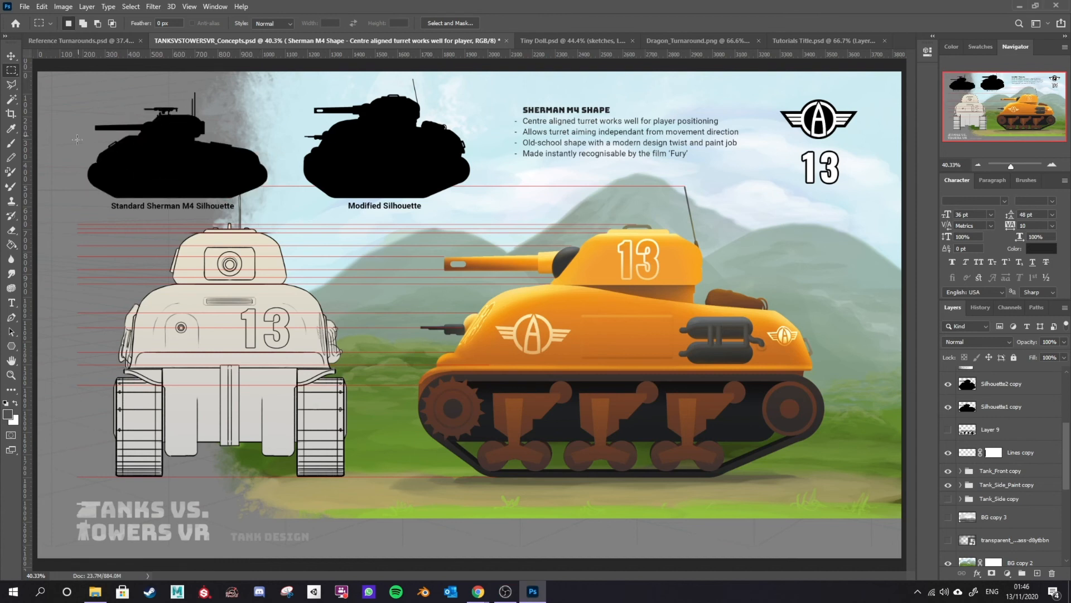
{"action": "left_click", "coordinate": [949, 385]}
{"action": "left_click", "coordinate": [948, 384]}
{"action": "left_click", "coordinate": [948, 472]}
{"action": "left_click", "coordinate": [948, 471]}
{"action": "left_click", "coordinate": [949, 485]}
{"action": "left_click", "coordinate": [949, 485]}
{"action": "left_click", "coordinate": [949, 485]}
{"action": "left_click", "coordinate": [948, 485]}
{"action": "left_click", "coordinate": [948, 453]}
{"action": "left_click", "coordinate": [948, 453]}
{"action": "left_click", "coordinate": [949, 452]}
{"action": "left_click", "coordinate": [949, 452]}
{"action": "left_click", "coordinate": [948, 485]}
{"action": "left_click", "coordinate": [948, 484]}
{"action": "left_click", "coordinate": [948, 470]}
{"action": "left_click", "coordinate": [948, 470]}
{"action": "left_click", "coordinate": [949, 471]}
{"action": "left_click", "coordinate": [948, 471]}
Step: Browse the Tiny Doll and Dragon Turnaround documents, zooming in to examine their turnaround views
{"action": "key", "text": "ctrl+Tab"}
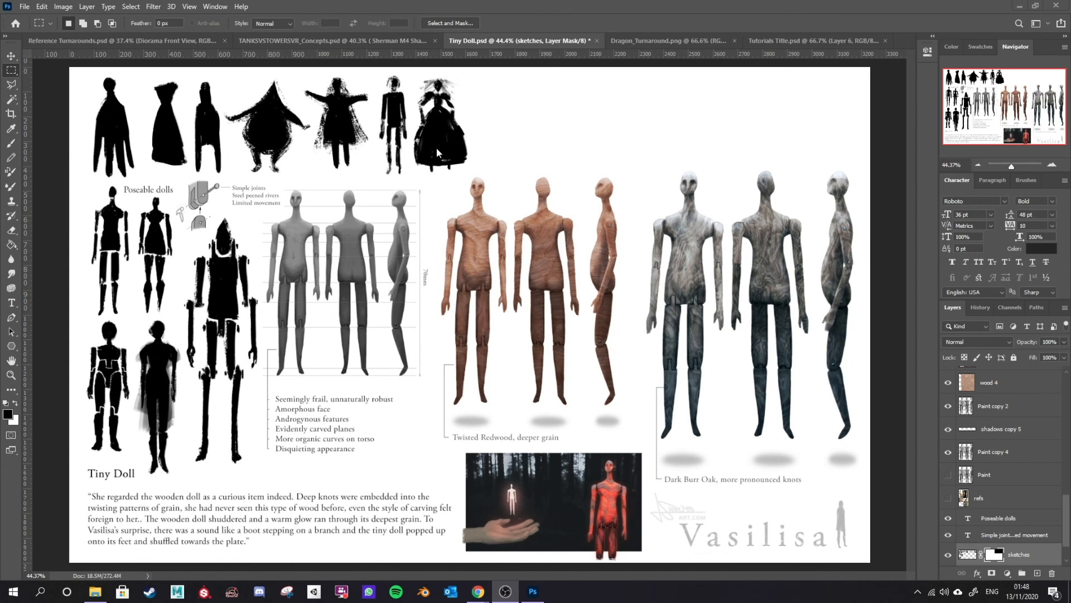
{"action": "scroll", "coordinate": [437, 286], "scroll_direction": "up", "scroll_amount": 6}
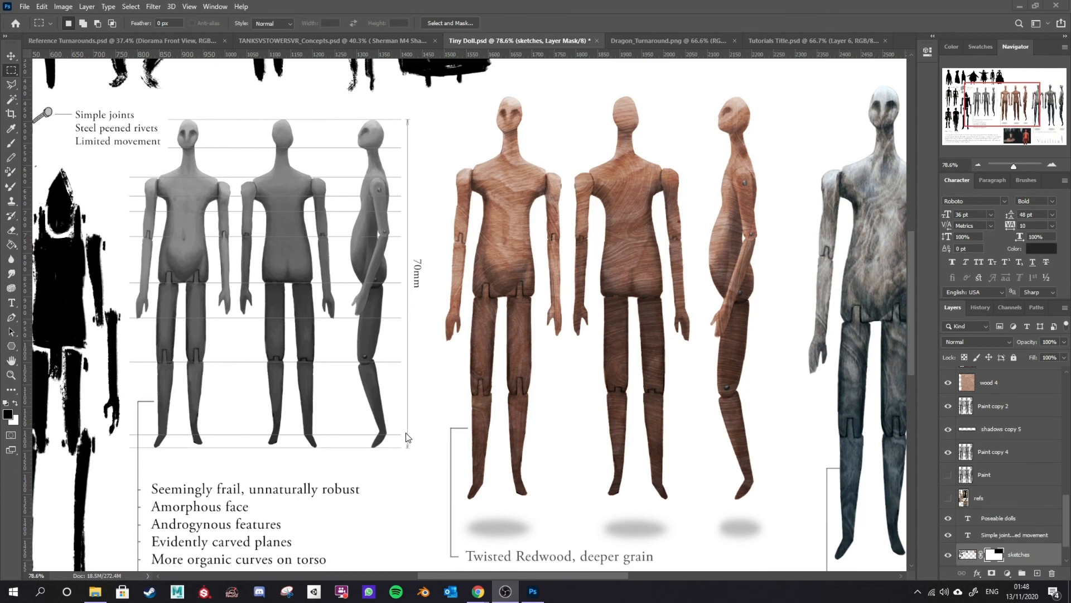
{"action": "scroll", "coordinate": [178, 288], "scroll_direction": "up", "scroll_amount": 1}
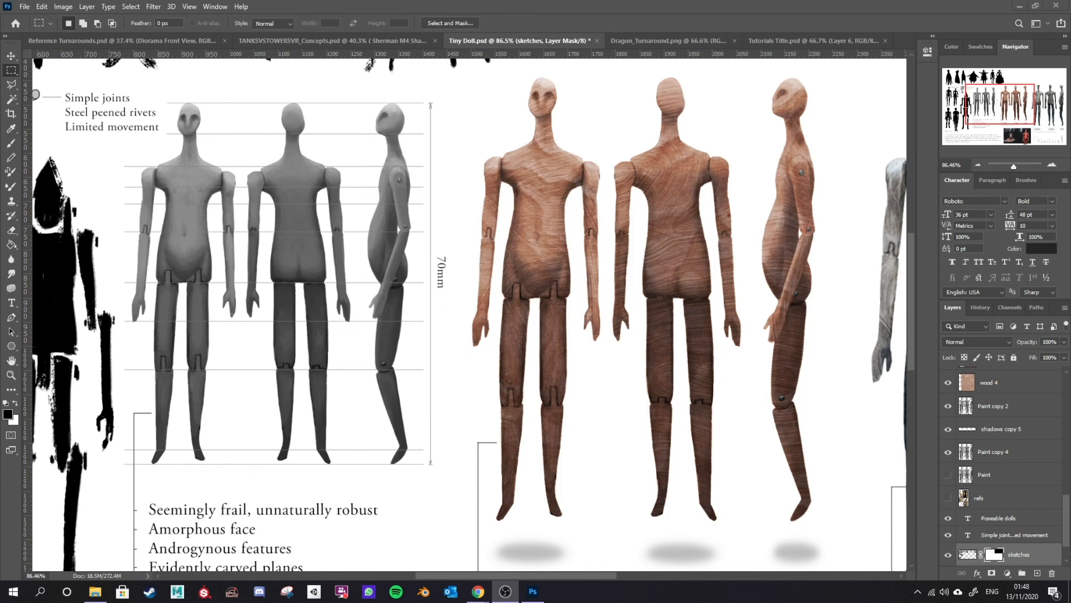
{"action": "scroll", "coordinate": [593, 435], "scroll_direction": "down", "scroll_amount": 3}
{"action": "key", "text": "ctrl+Tab"}
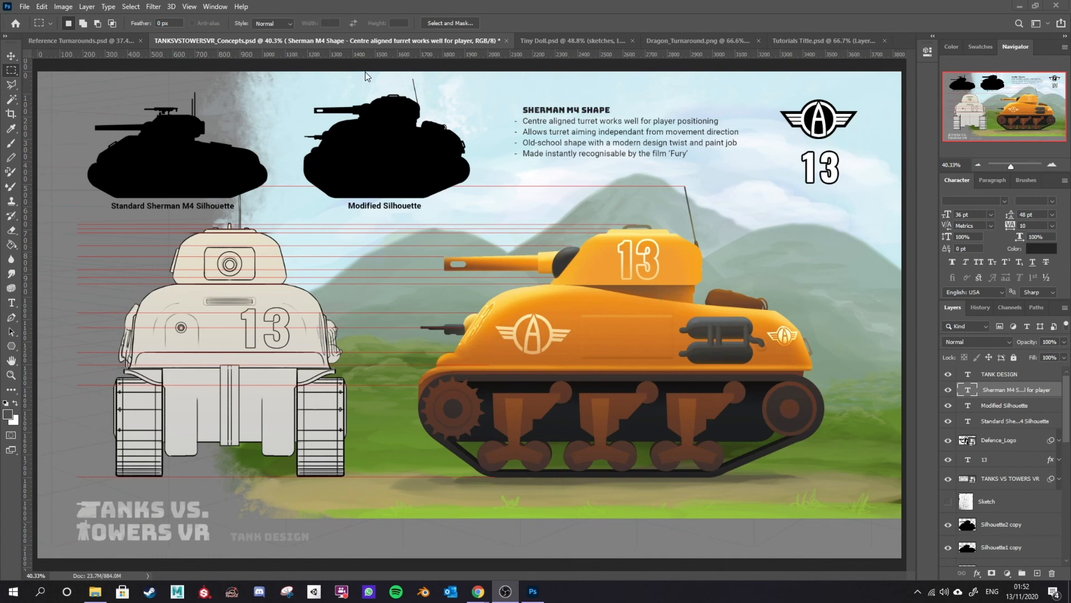
{"action": "left_click", "coordinate": [530, 40]}
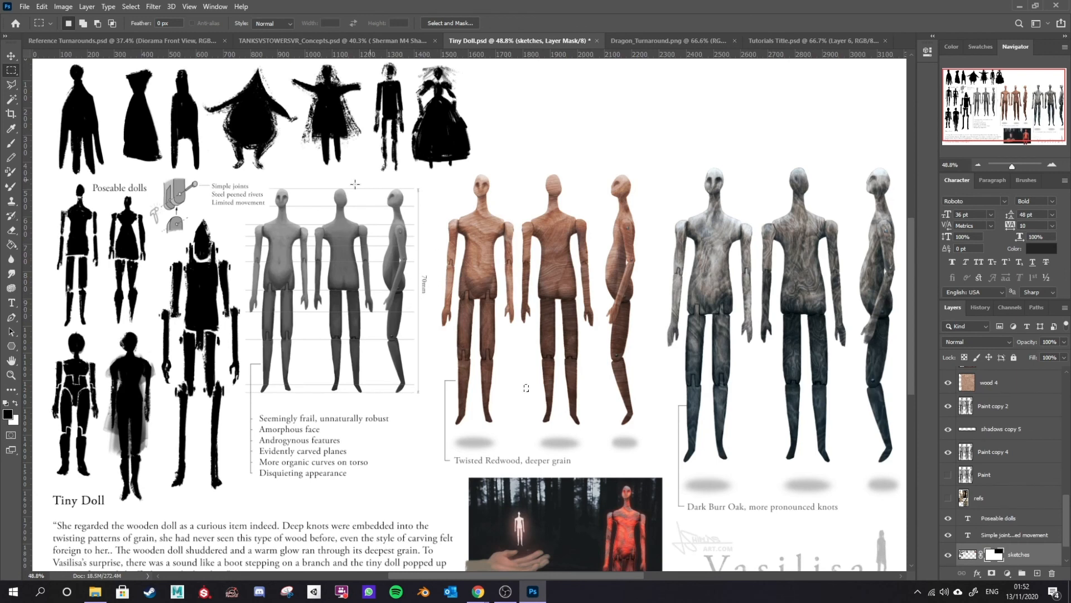
{"action": "left_click", "coordinate": [692, 40]}
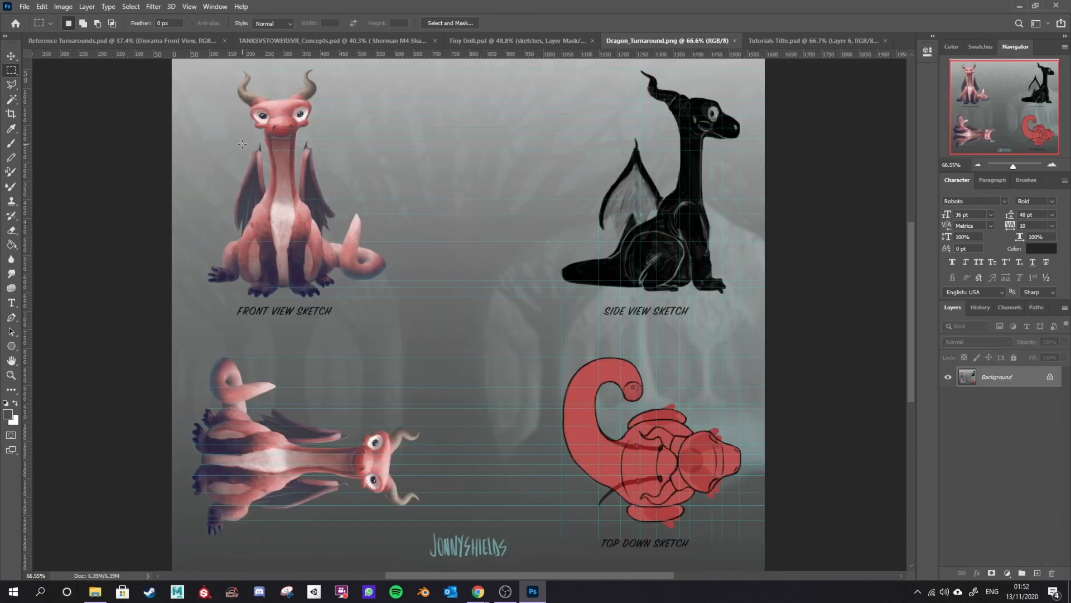